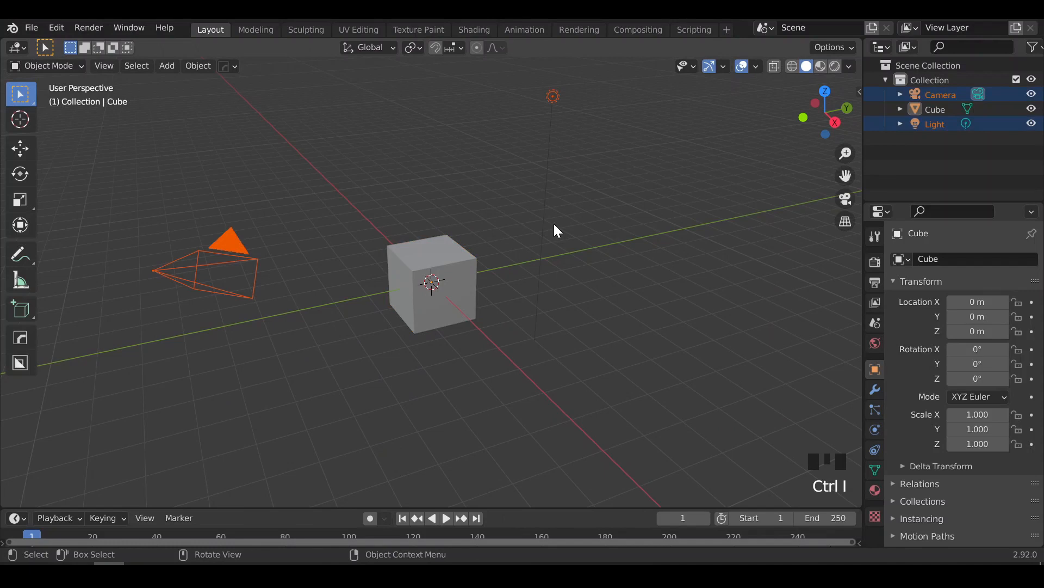
Delete the camera and the light from the scene
key(x)
click(555, 226)
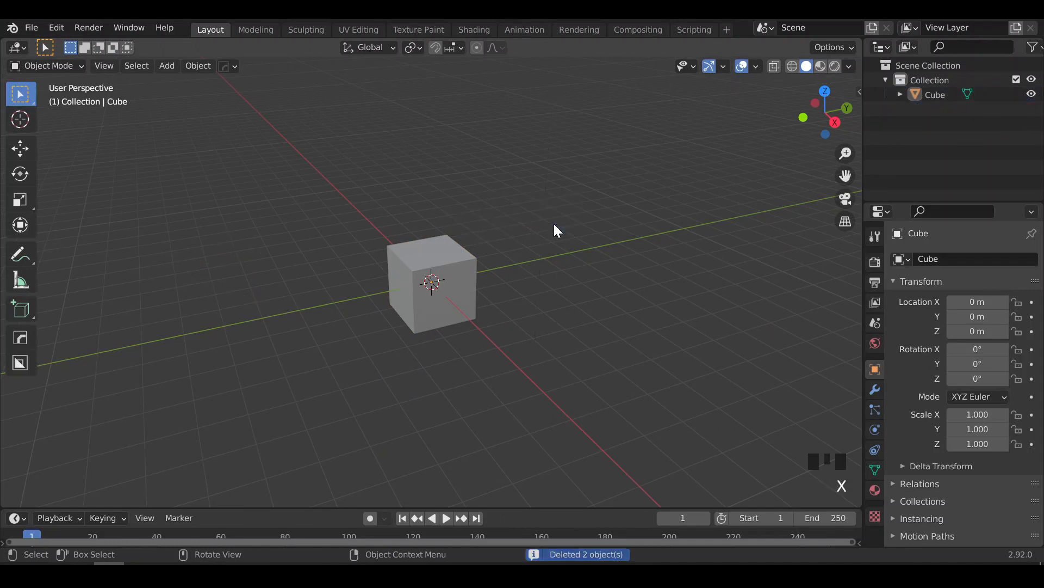
Scale the cube's mesh down along Z into a thin slab
click(433, 284)
scroll(452, 289, up, 4)
key(Tab)
click(455, 229)
key(s)
key(z)
click(452, 299)
From the top view, stretch the slab along X to about twice its depth
key(KP_7)
key(s)
key(x)
click(676, 358)
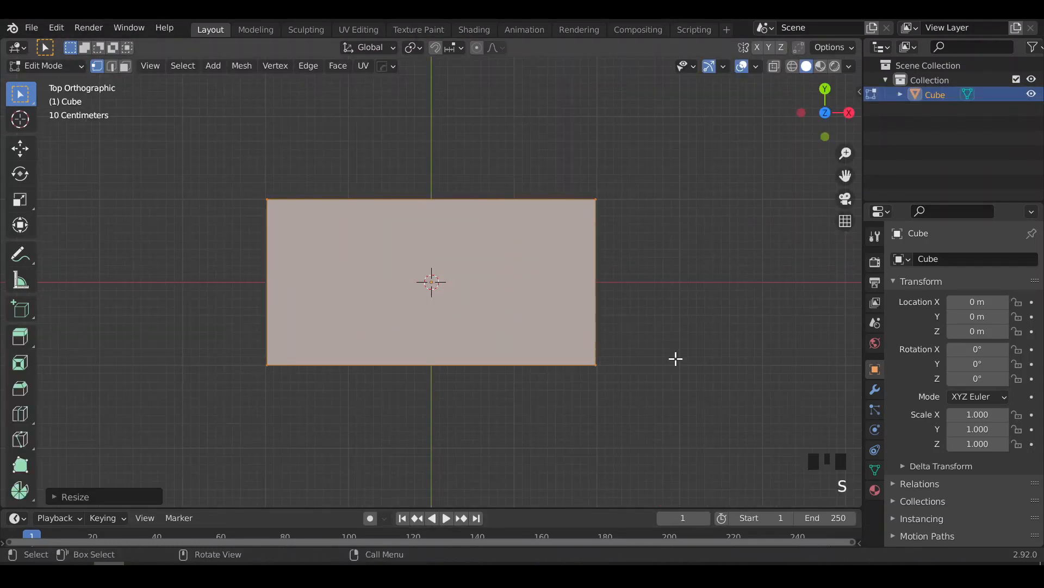
Add a centred loop cut across the slab and scale it outward along Y to give a hexagonal outline
key(ctrl+r)
key(ctrl+r)
click(432, 279)
right_click(432, 280)
key(s)
key(y)
click(478, 354)
Add one loop cut in each half of the slab, between the centre line and the end, dividing off two end sections
scroll(347, 272, up, 2)
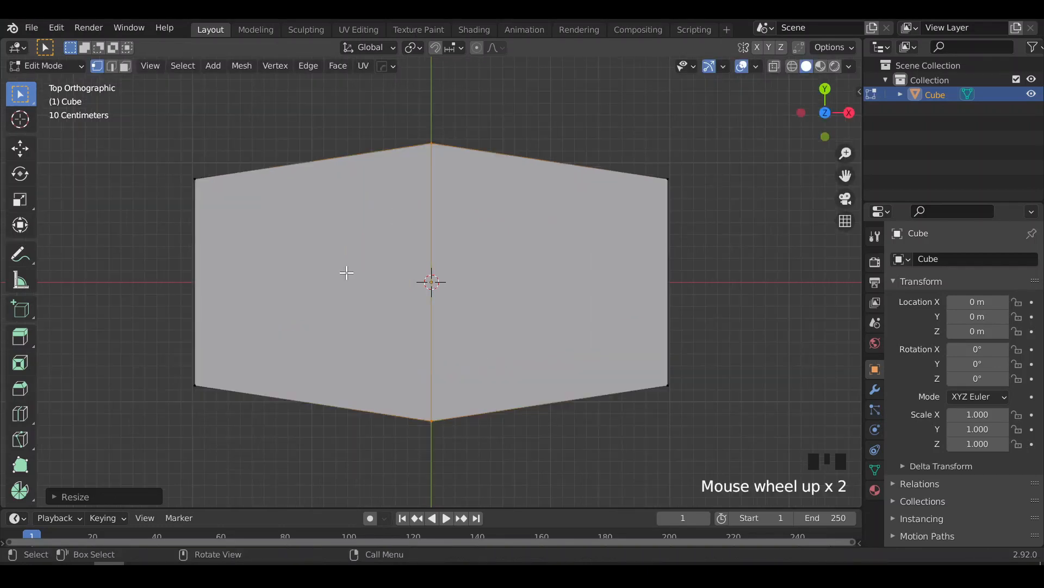
click(353, 172)
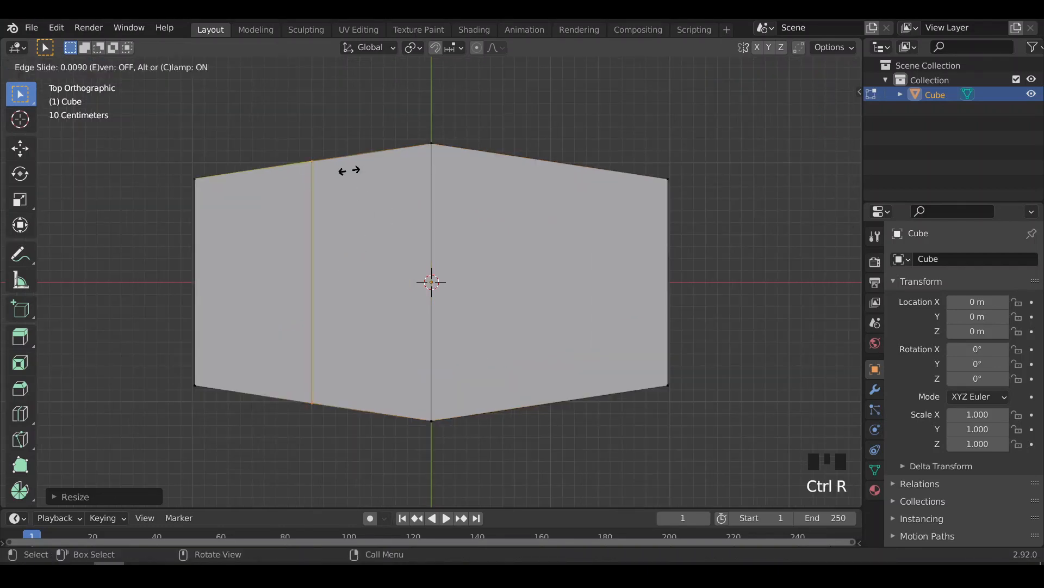
click(375, 184)
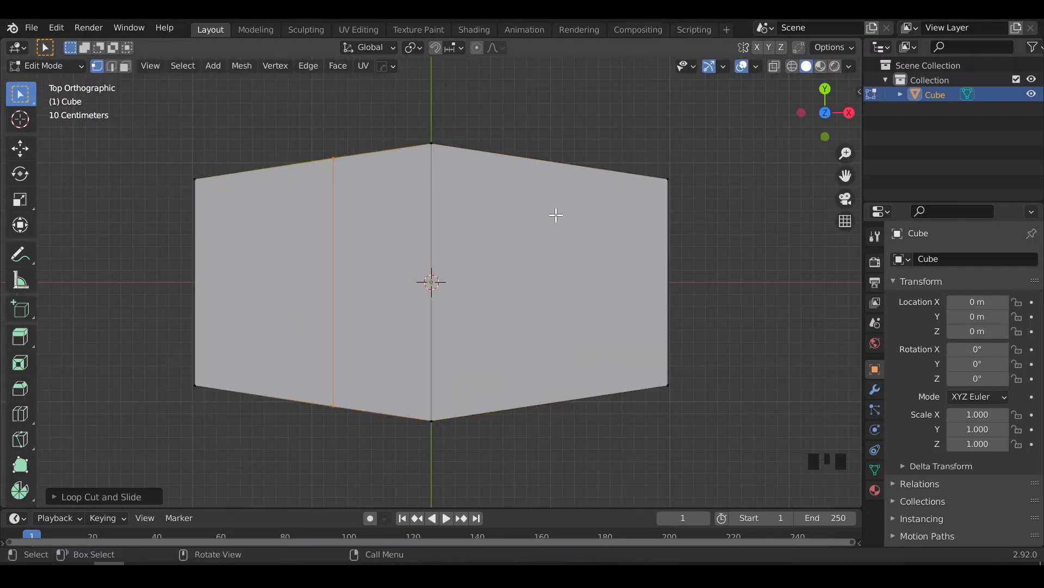
click(552, 170)
click(550, 170)
Select all faces of the slab's end section on the negative X side and separate them into their own object
middle_drag(550, 170, 349, 245)
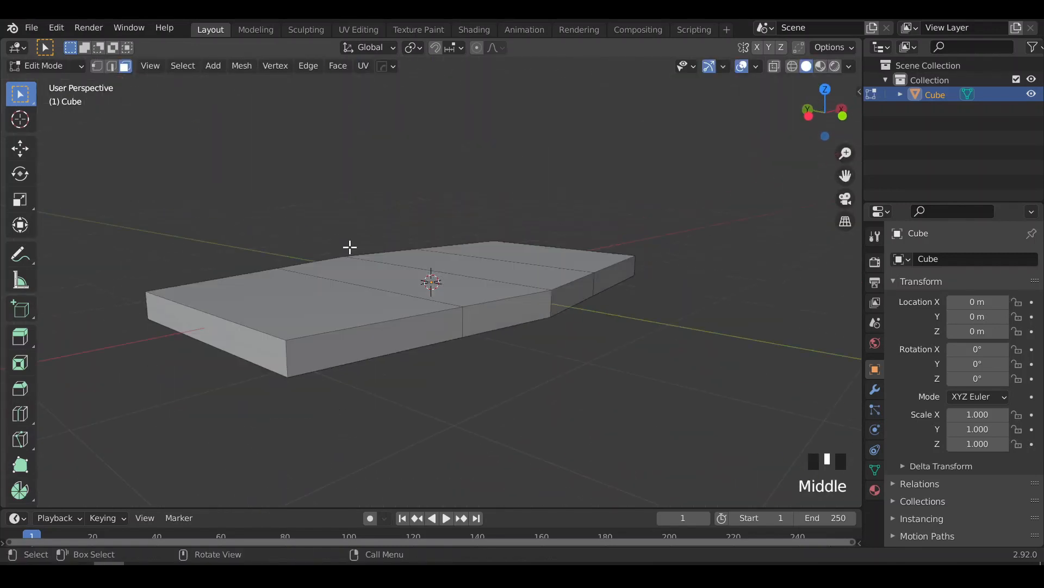
key(3)
click(338, 349)
shift+click(337, 349)
shift+click(362, 378)
middle_drag(361, 377, 447, 272)
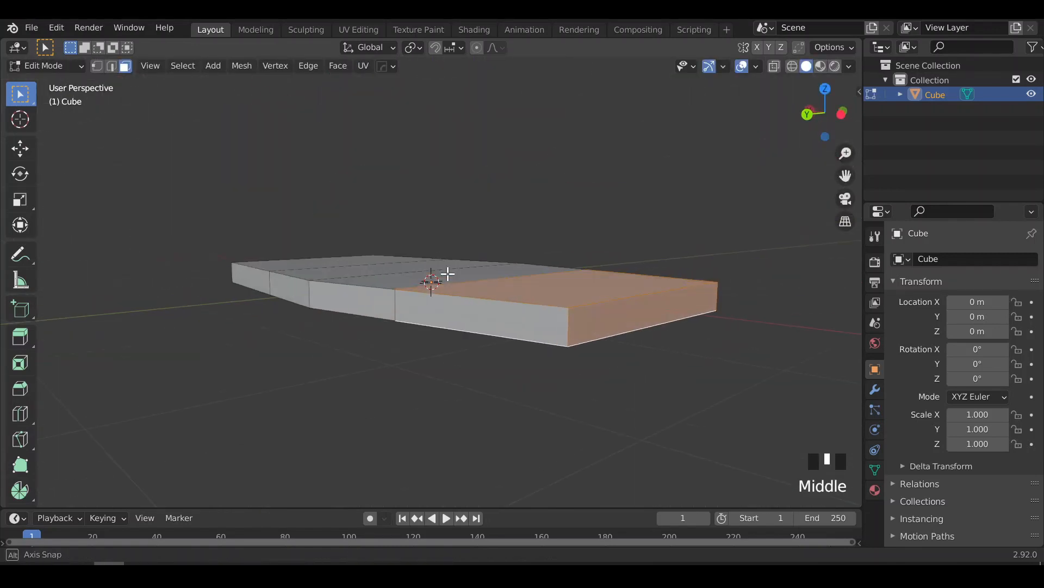
shift+click(546, 354)
middle_drag(546, 355, 401, 331)
key(p)
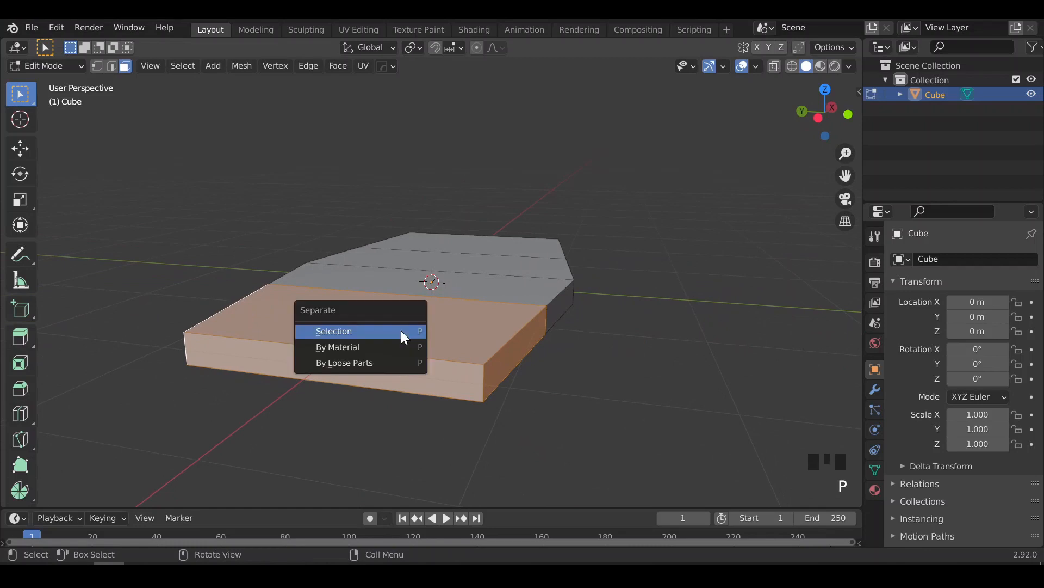
click(400, 332)
Separate all faces of the positive X end section into another object and return to Object Mode
middle_drag(572, 378, 328, 308)
shift+click(569, 408)
shift+click(328, 308)
key(p)
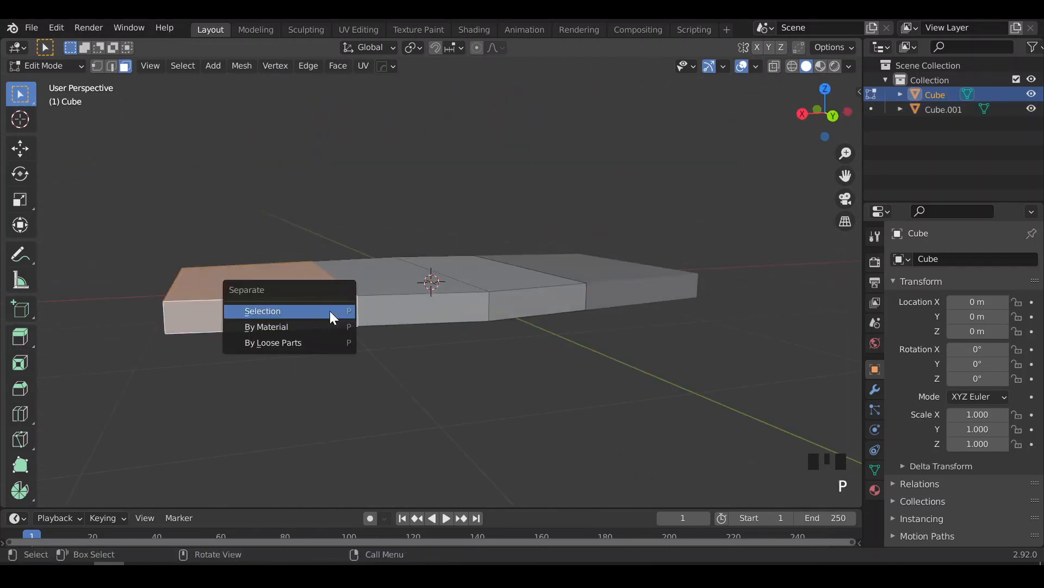
click(270, 308)
key(Tab)
Isolate the negative X end section and fill its open cut side with a face
click(272, 279)
key(KP_Divide)
key(Tab)
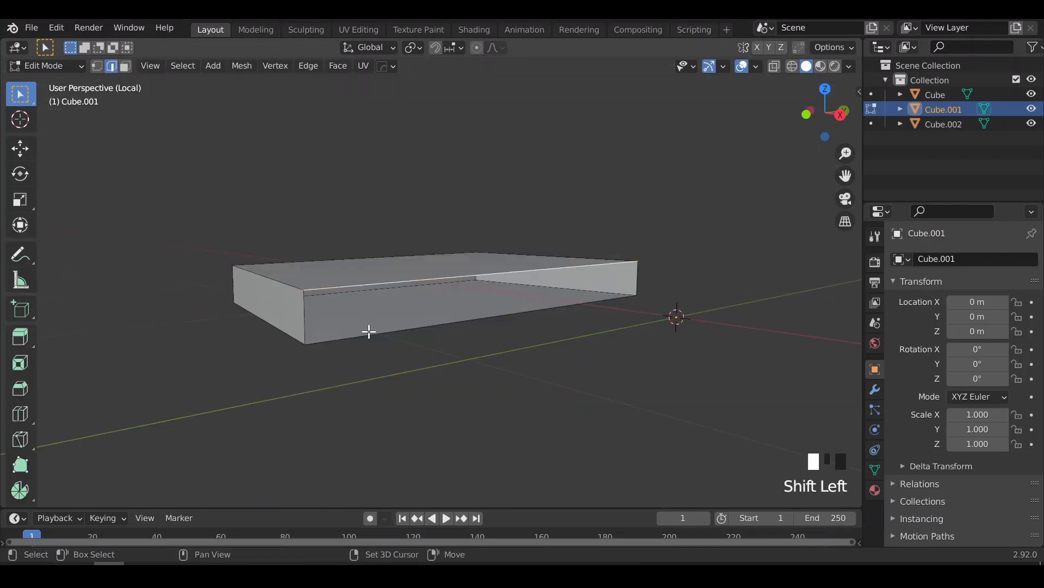
middle_drag(369, 329, 401, 296)
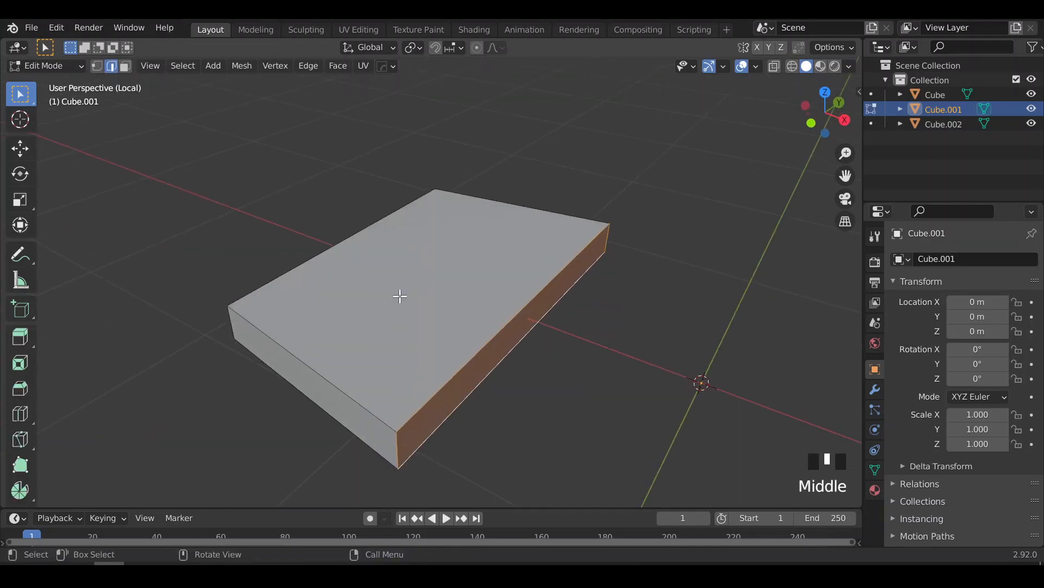
key(Tab)
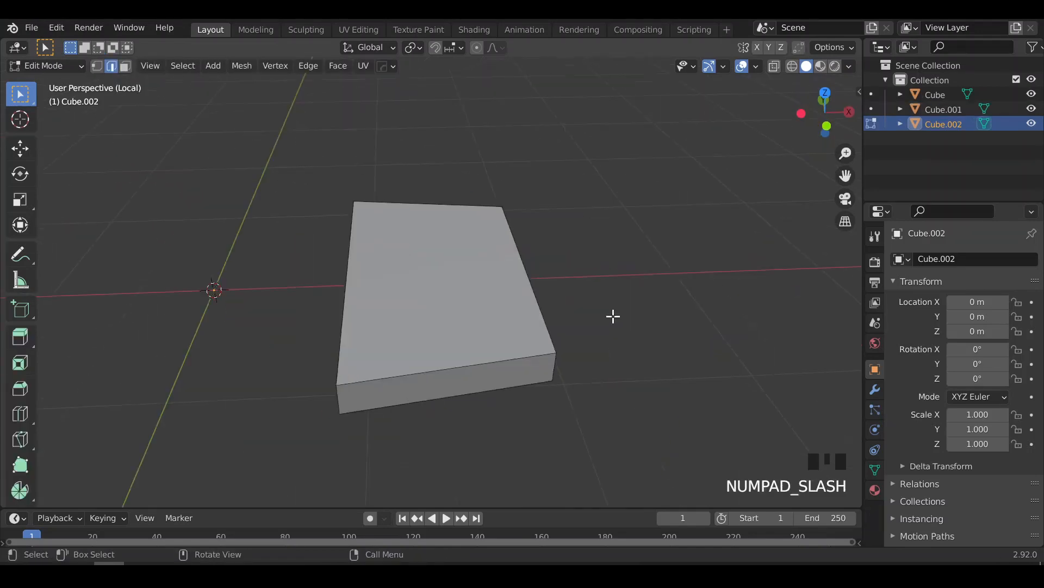
Fill the open cut sides of the positive X end section and the middle section with faces
middle_drag(613, 316, 687, 306)
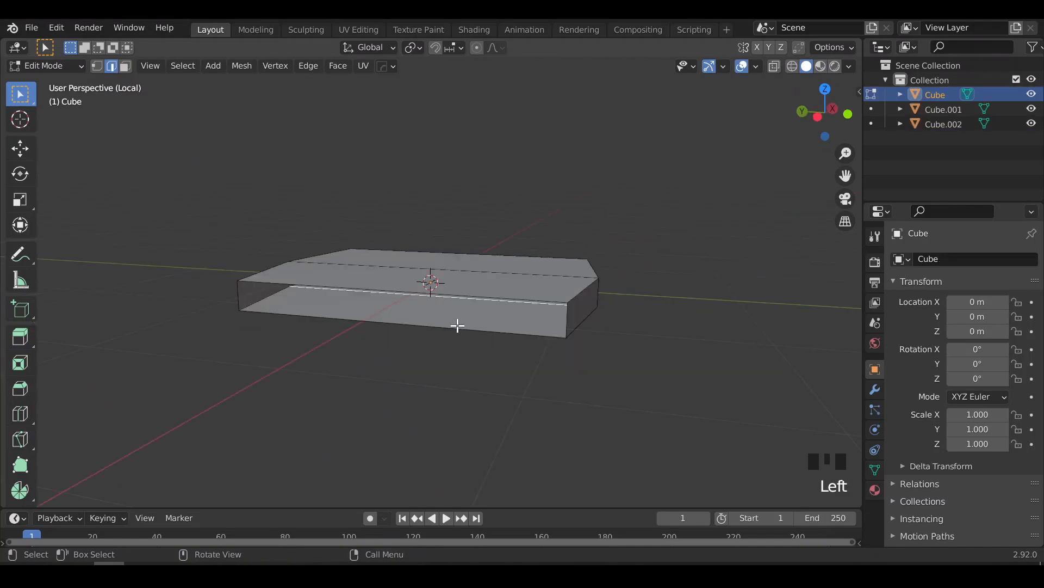
middle_drag(457, 324, 262, 267)
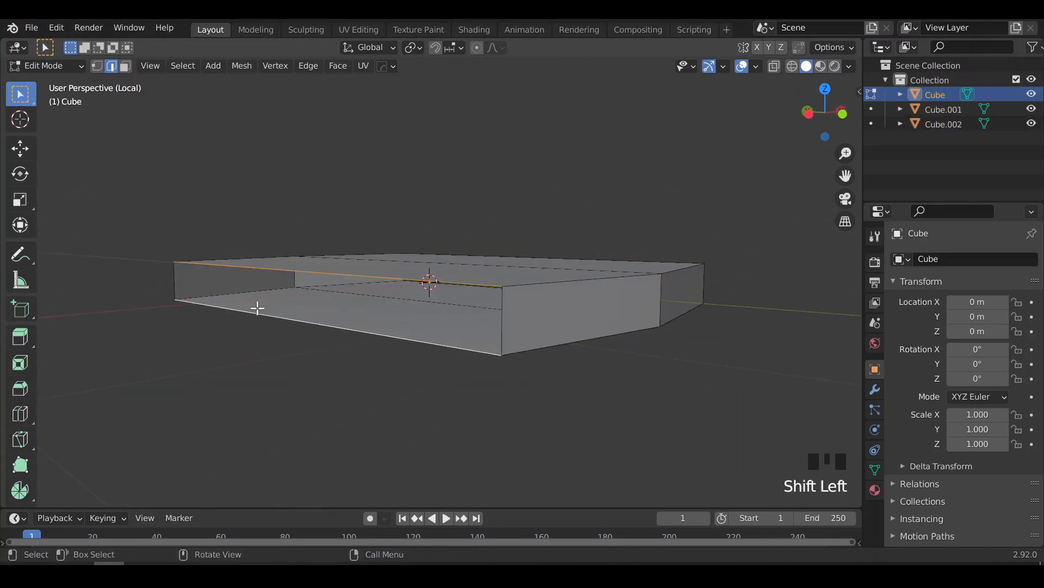
middle_drag(258, 308, 200, 394)
In top view, move the positive X end section slightly outward along X to leave a narrow gap beside the middle section
scroll(604, 352, up, 4)
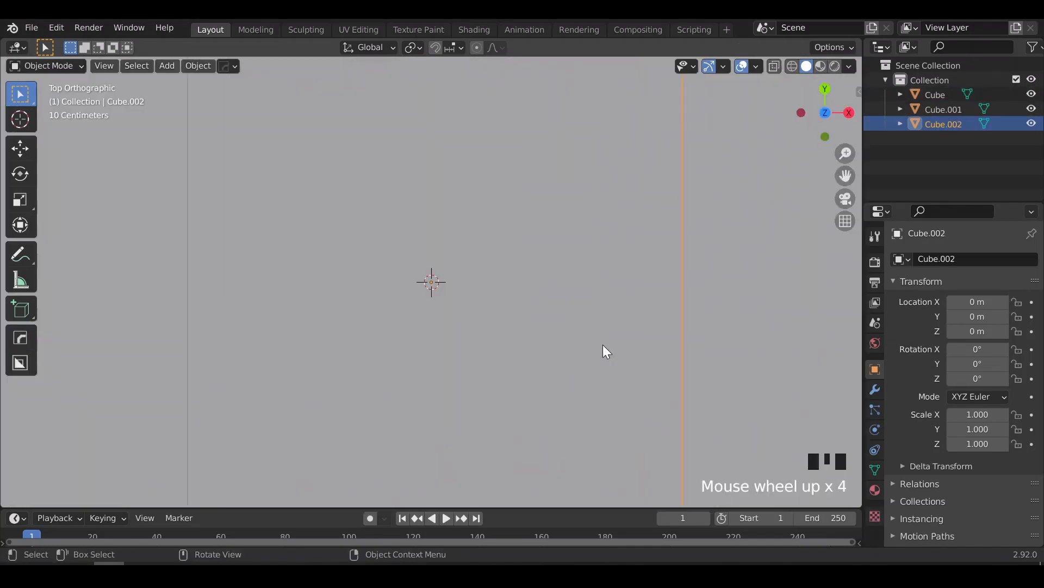
scroll(378, 343, down, 2)
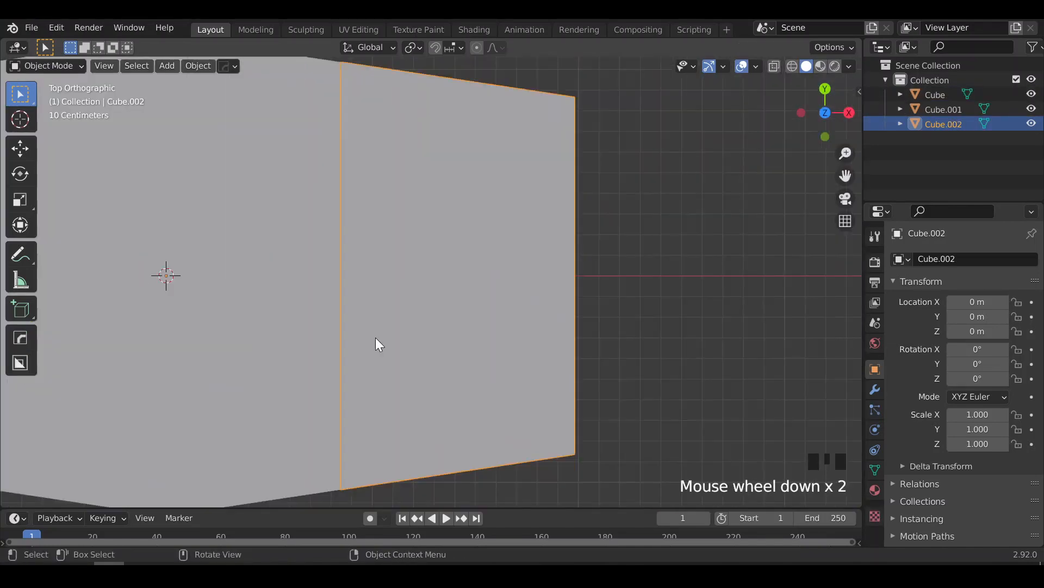
key(g)
click(361, 366)
Move the negative X end section outward along X by about -0.047 m to leave a matching gap
scroll(360, 365, down, 1)
scroll(359, 359, down, 2)
shift+middle_drag(359, 359, 630, 373)
click(390, 369)
scroll(389, 368, up, 2)
key(g)
key(x)
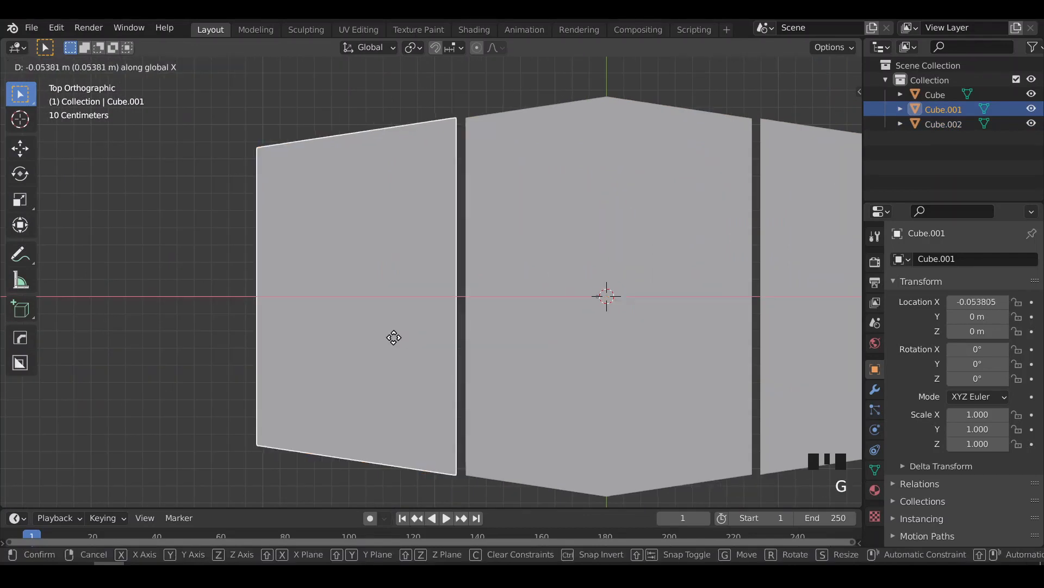
click(395, 338)
Select all three sections and duplicate them in place
scroll(395, 338, down, 3)
shift+middle_drag(671, 335, 610, 338)
scroll(611, 338, down, 1)
click(727, 356)
drag(668, 331, 296, 291)
key(shift+d)
right_click(534, 299)
Move the duplicated sections to a new collection named Joined
key(m)
click(514, 314)
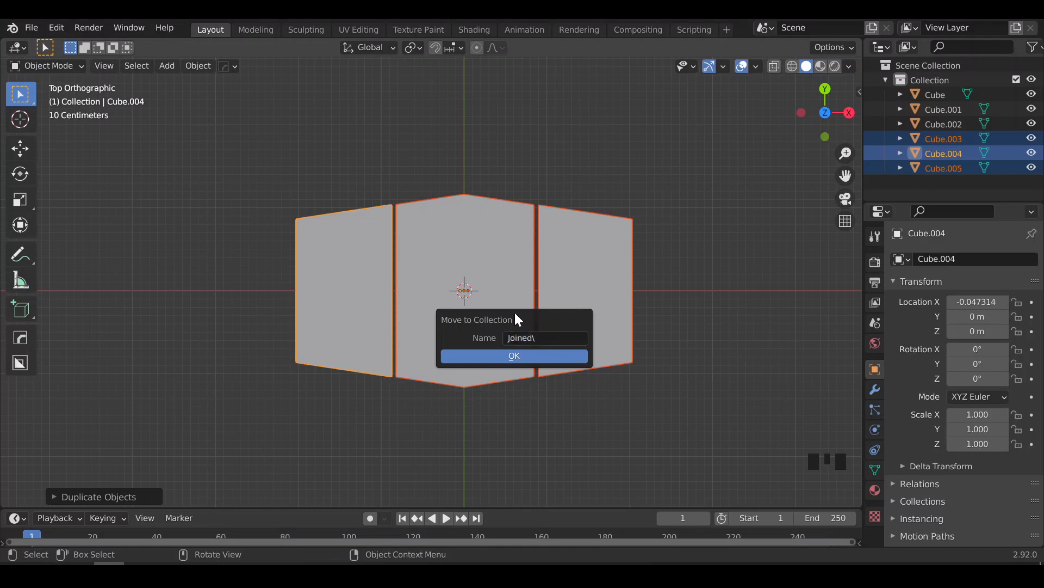
text(Joined\)
key(BackSpace)
key(Return)
click(534, 355)
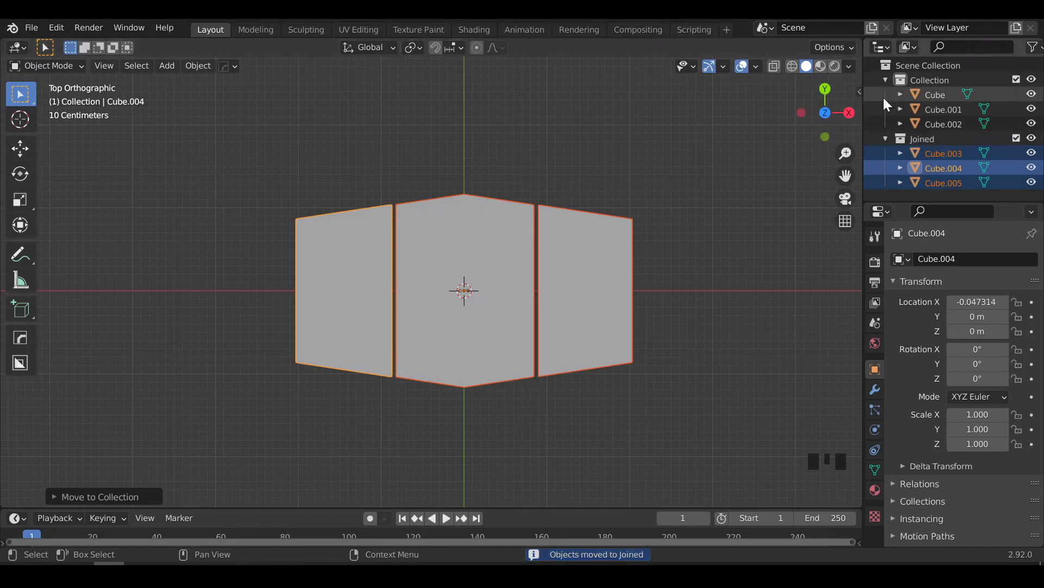
Exclude the original collection from the view layer and join the three duplicated sections into one object
click(1016, 79)
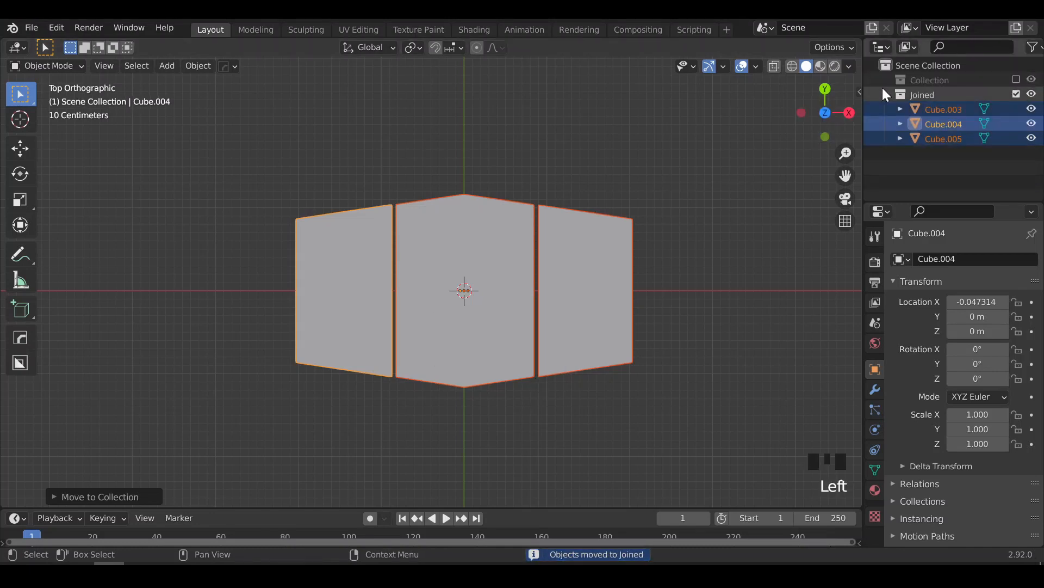
drag(715, 318, 321, 286)
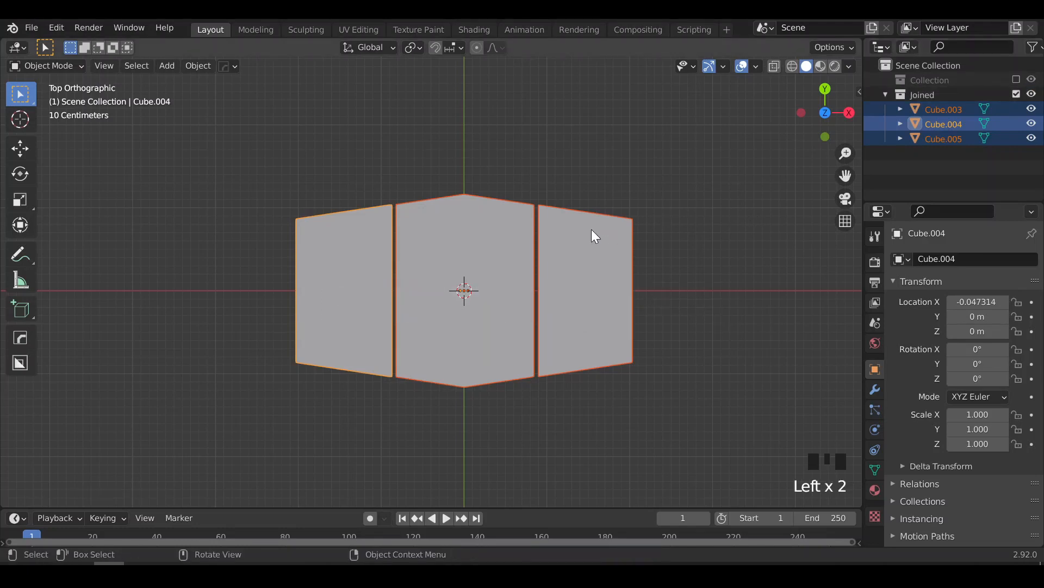
key(ctrl+j)
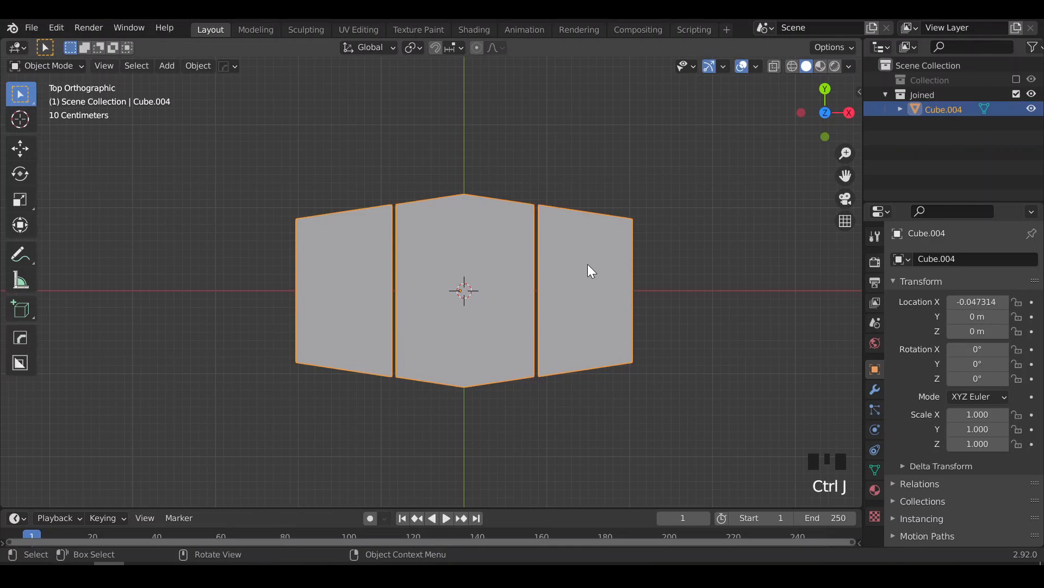
key(g)
right_click(671, 249)
Select the joined object's whole mesh and unwrap it from the top view with Project from View
key(Tab)
click(451, 185)
scroll(471, 324, up, 2)
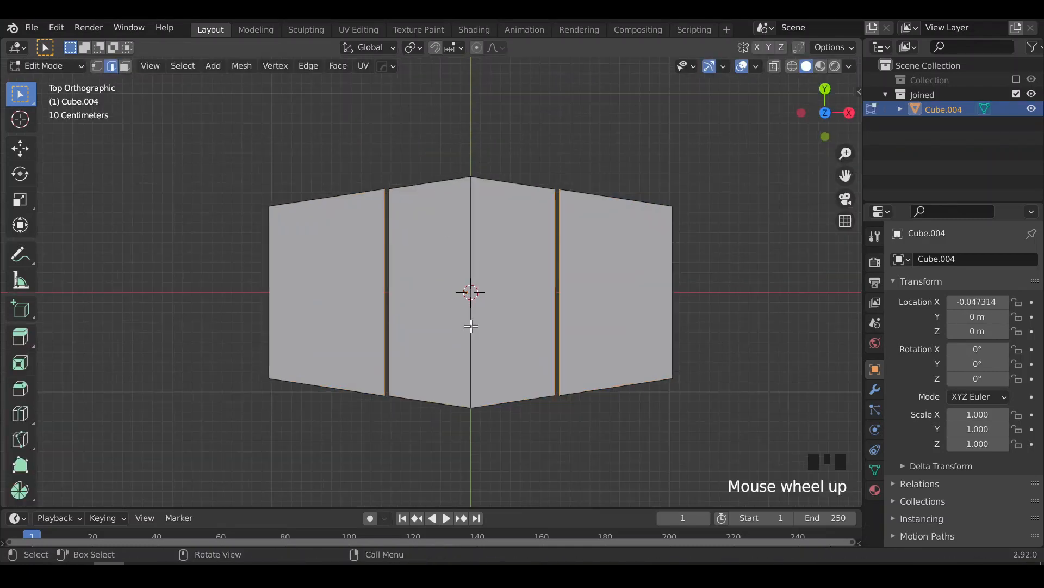
shift+middle_drag(587, 359, 528, 346)
key(a)
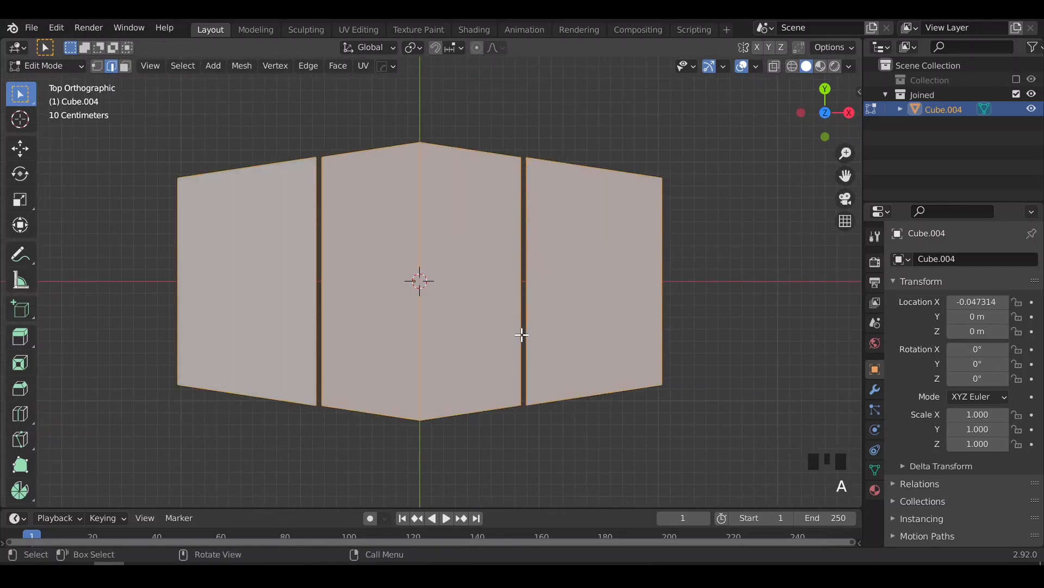
key(u)
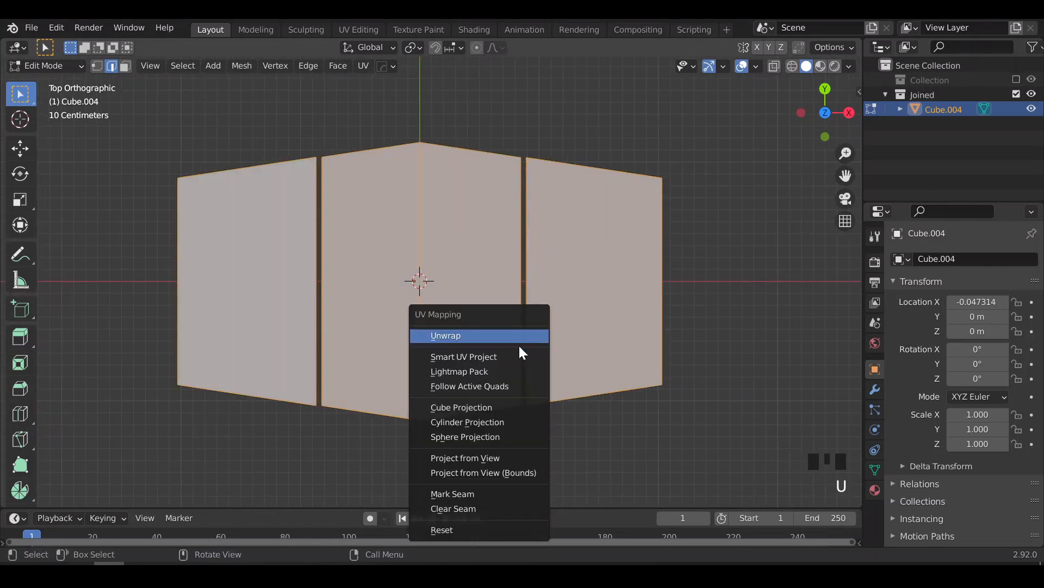
click(500, 458)
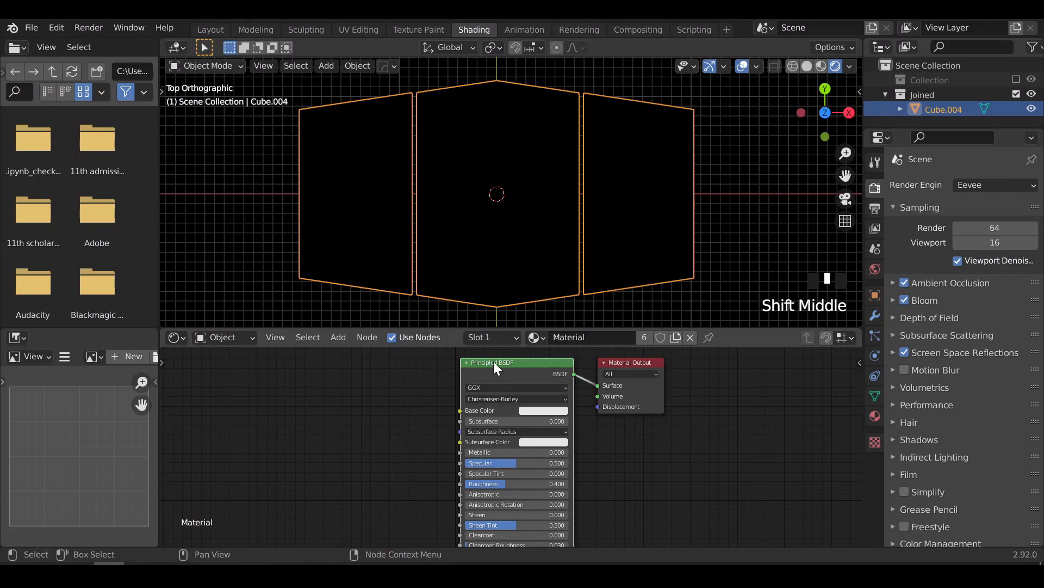
In the material, replace the Principled BSDF with an Emission node connected to the output's Surface
key(x)
key(shift+a)
click(488, 381)
text(em)
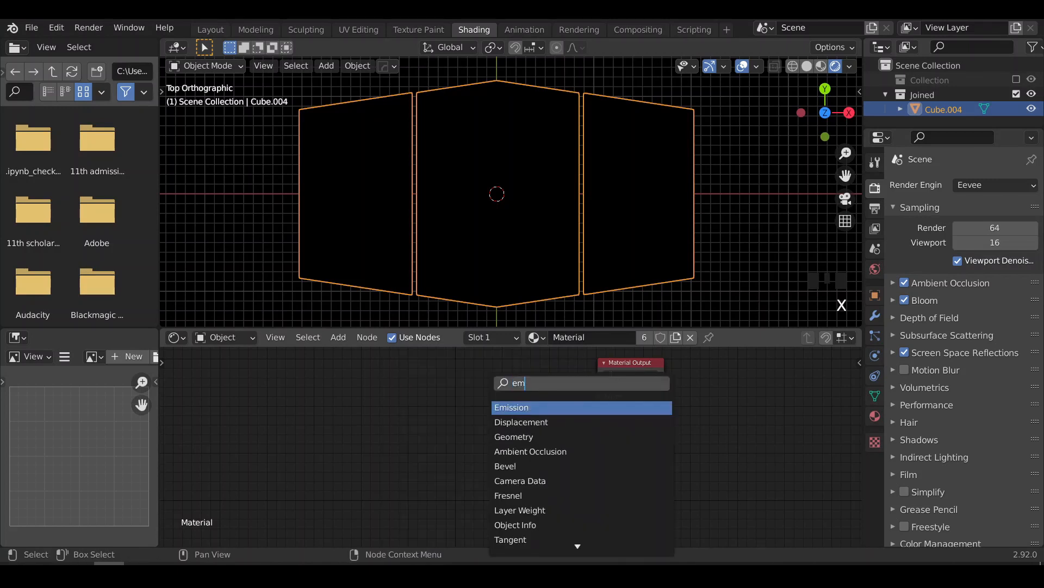
key(Return)
drag(605, 386, 603, 386)
Add an Image Texture node, connect its Color to the Emission Color, and load Red full.png
middle_drag(379, 371, 617, 392)
key(shift+a)
click(617, 393)
text(imag)
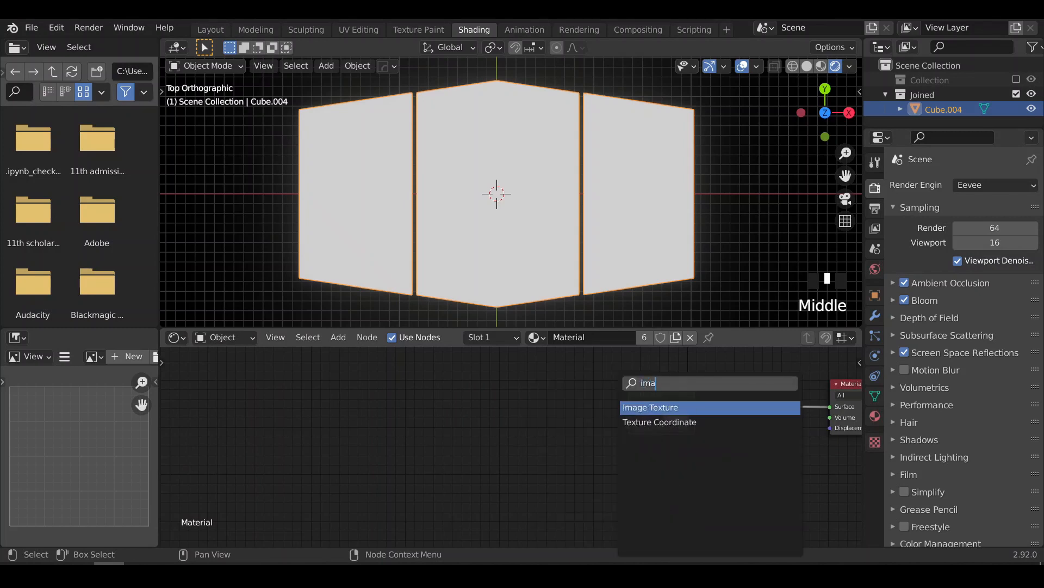
key(Return)
click(431, 397)
drag(532, 396, 628, 417)
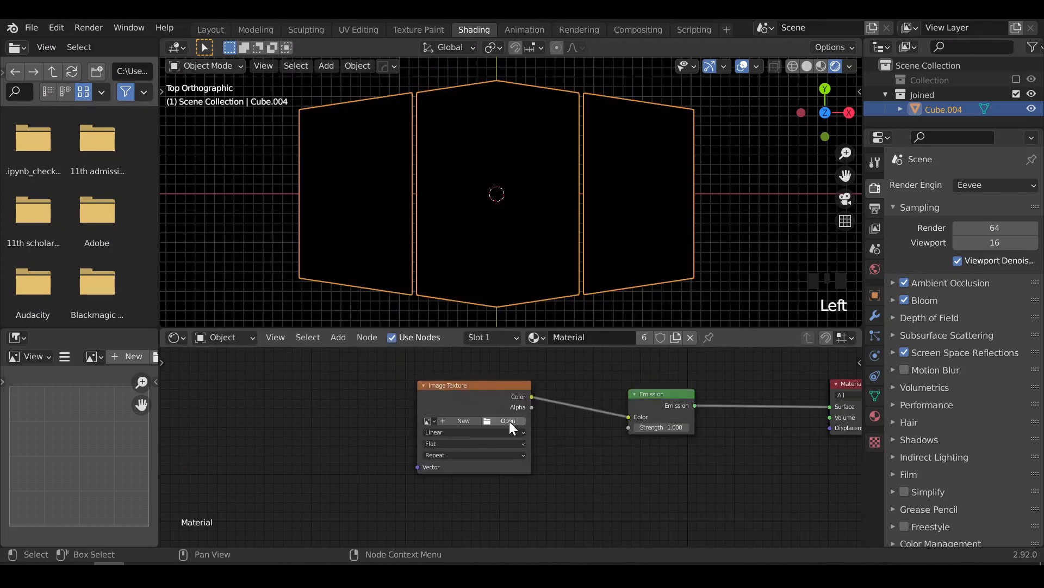
click(508, 421)
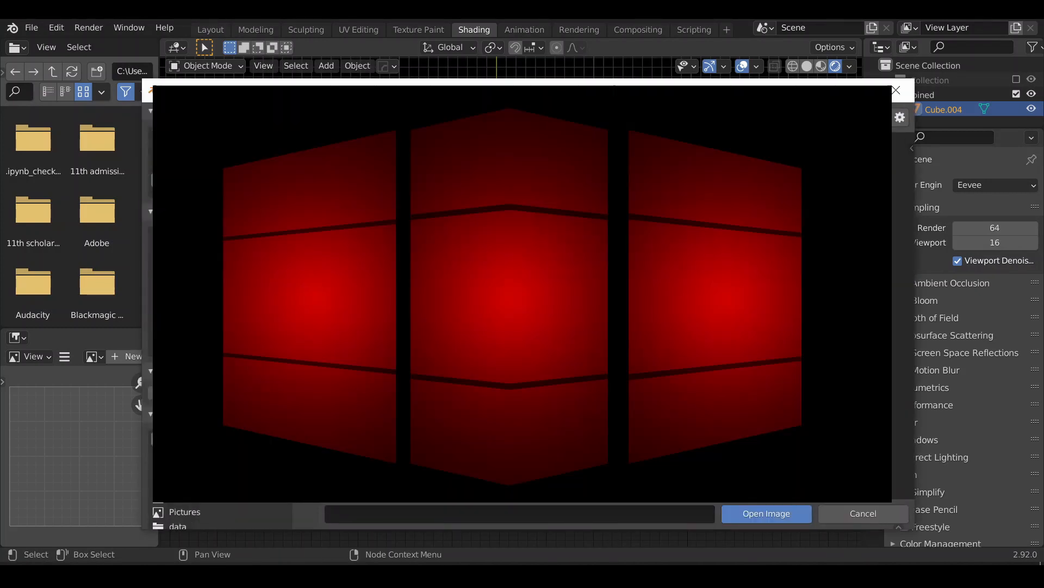
double_click(504, 418)
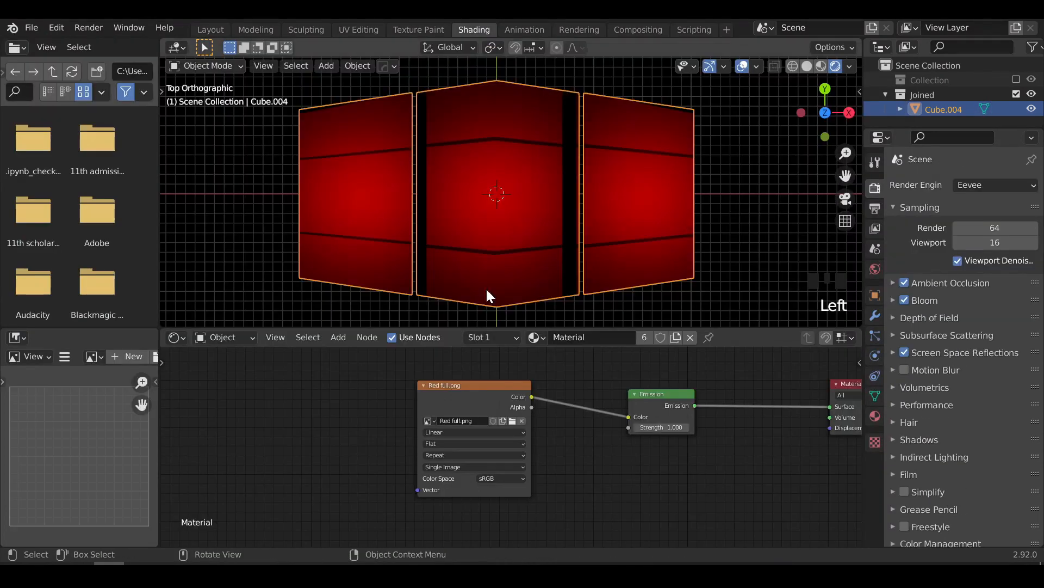
In the UV Editing workspace, use face selection and move the left panel's UVs over the left red area of the image
scroll(486, 287, up, 3)
shift+middle_drag(485, 287, 361, 23)
click(362, 28)
middle_drag(272, 343, 406, 361)
scroll(406, 362, up, 1)
drag(78, 143, 316, 514)
click(60, 66)
key(g)
click(246, 403)
Select both faces of the middle panel and move their UVs over the central red area of the image
scroll(245, 404, down, 2)
click(354, 415)
middle_drag(361, 416, 282, 411)
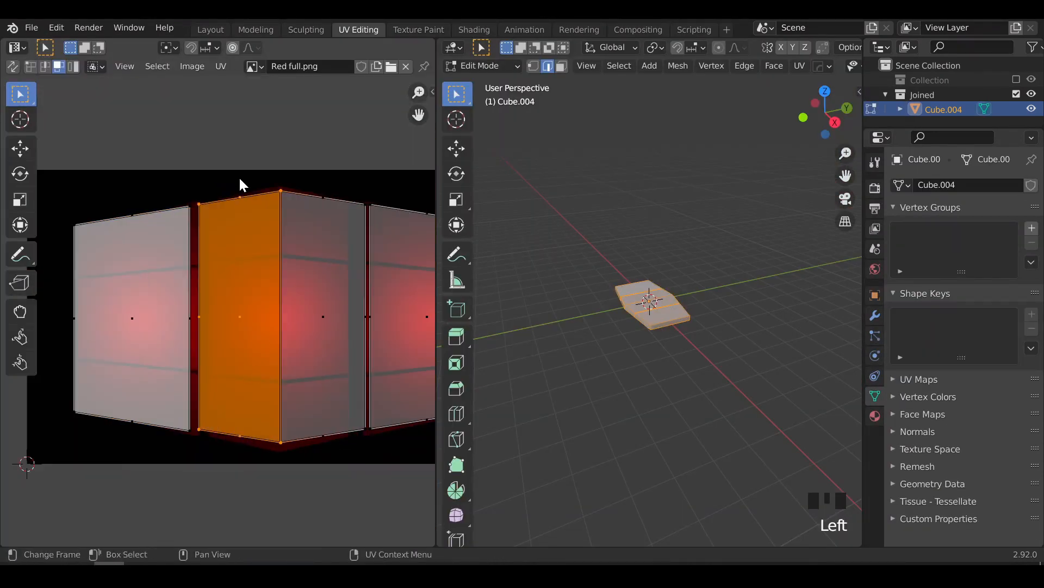
drag(236, 177, 344, 451)
scroll(337, 423, up, 2)
key(g)
click(336, 393)
Scale the middle panel's UVs along X and Y and reposition them to fit the central red area
middle_drag(413, 308, 299, 294)
key(s)
key(y)
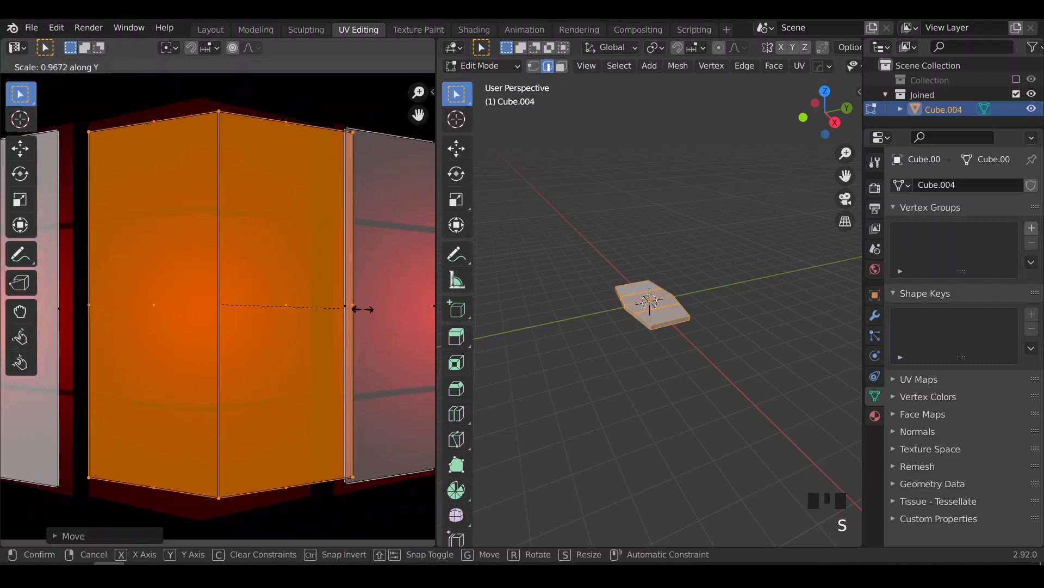
key(x)
click(350, 316)
key(g)
click(335, 315)
key(s)
key(y)
click(330, 324)
Select the left panel's UV island, reposition it, and scale it along X to fit the left red area
middle_drag(229, 321, 412, 311)
drag(62, 130, 101, 244)
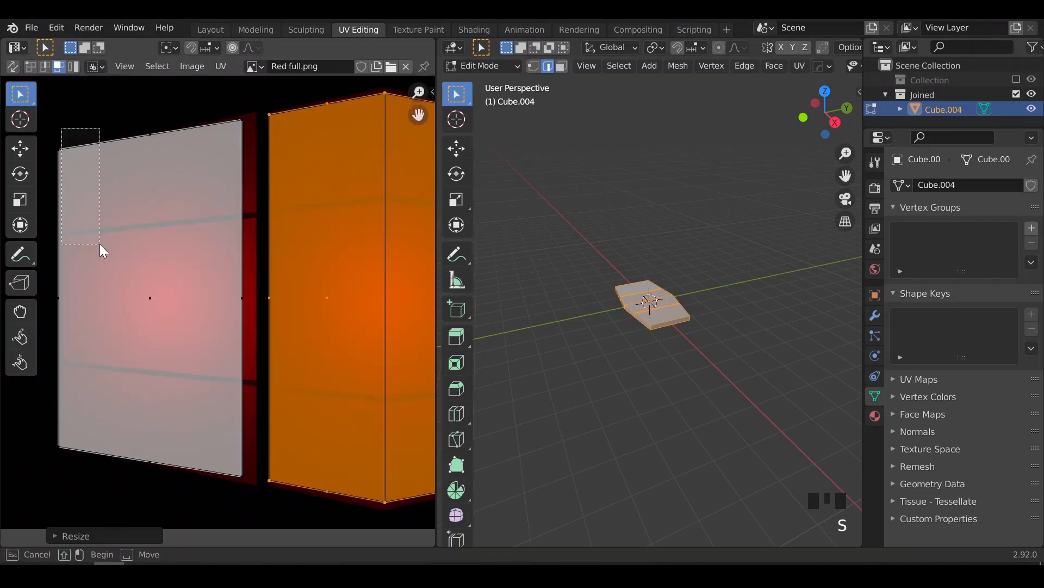
key(l)
key(g)
click(162, 284)
key(s)
key(x)
click(171, 281)
scroll(214, 319, down, 2)
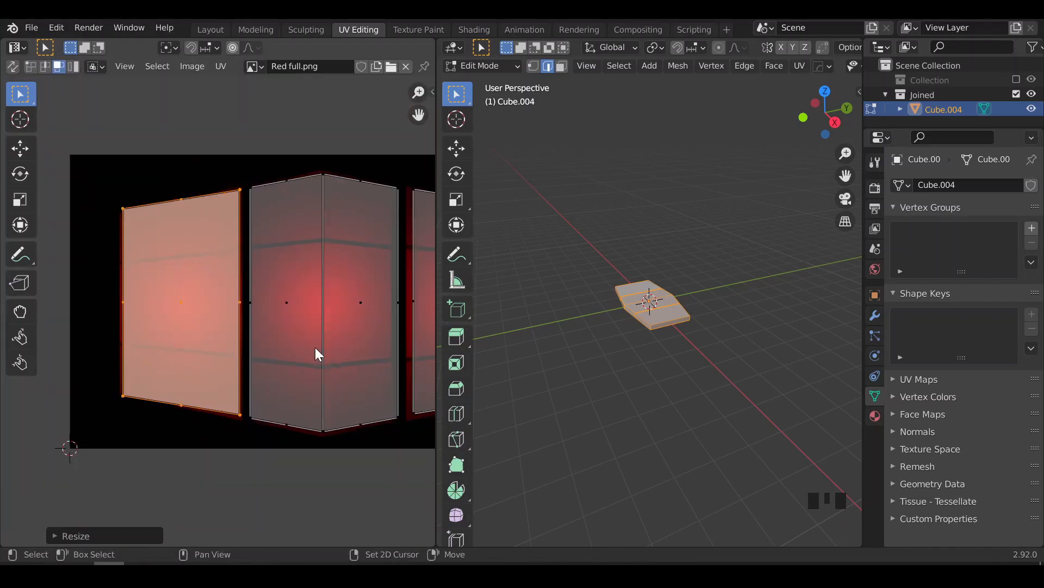
Select the right panel's UV island, move it along Y and scale it along X to fit the right red area
middle_drag(317, 348, 182, 329)
key(l)
scroll(344, 346, up, 2)
key(g)
key(y)
click(296, 368)
key(s)
key(x)
click(308, 373)
mouse_move(255, 323)
middle_down()
mouse_move(322, 341)
mouse_move(419, 343)
middle_up()
click(361, 459)
In the Shading workspace, select the left panel, add a second material slot holding a single-user copy of Material, and assign it
click(473, 29)
key(Tab)
click(531, 100)
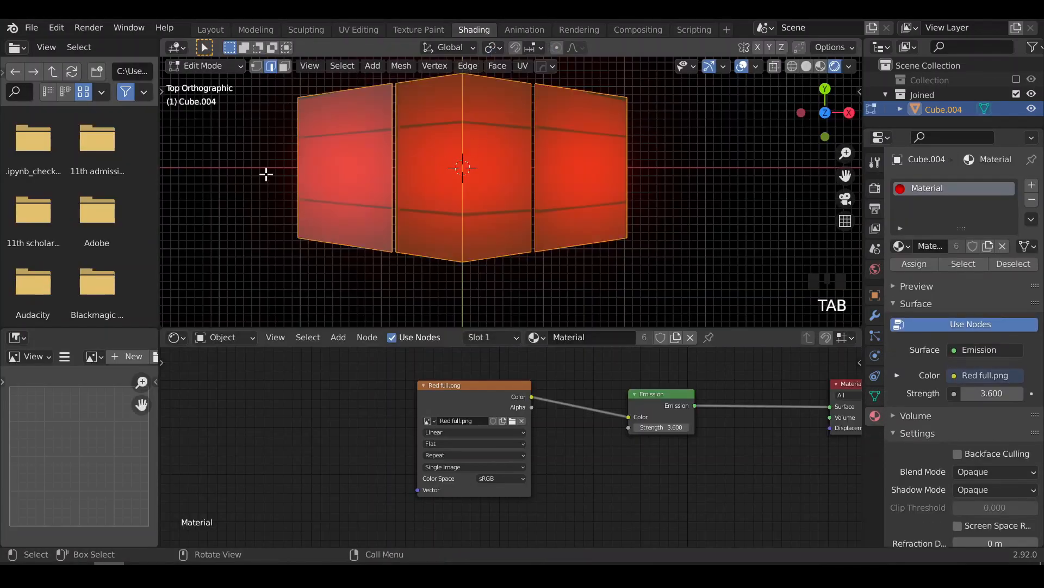
drag(277, 145, 346, 304)
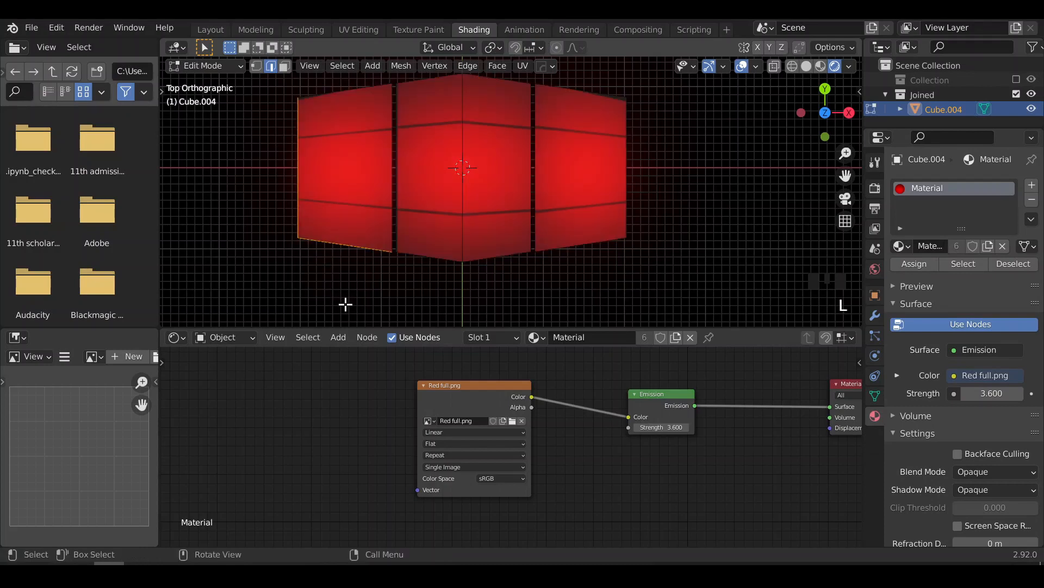
key(l)
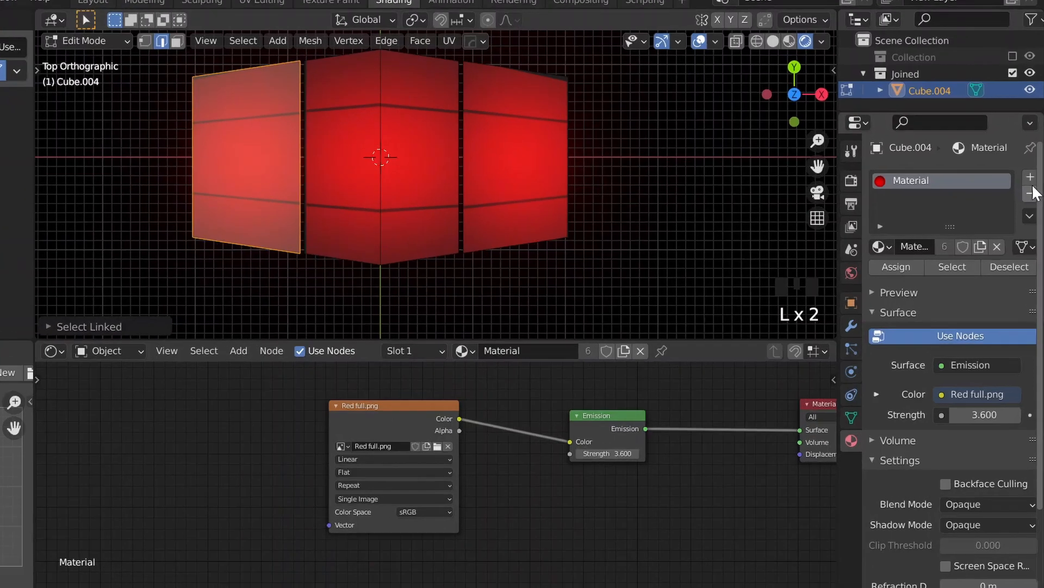
click(1032, 185)
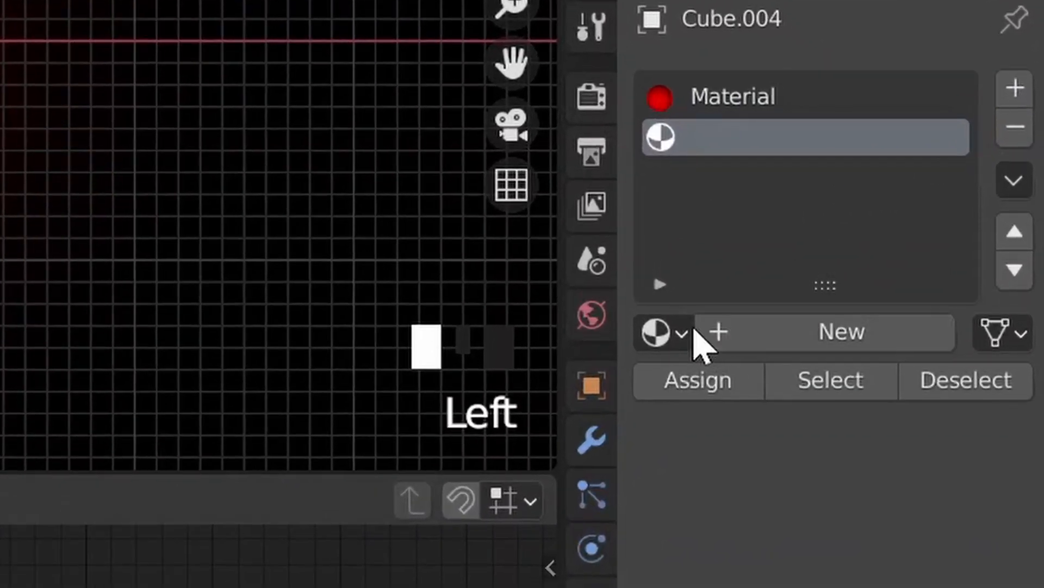
click(663, 333)
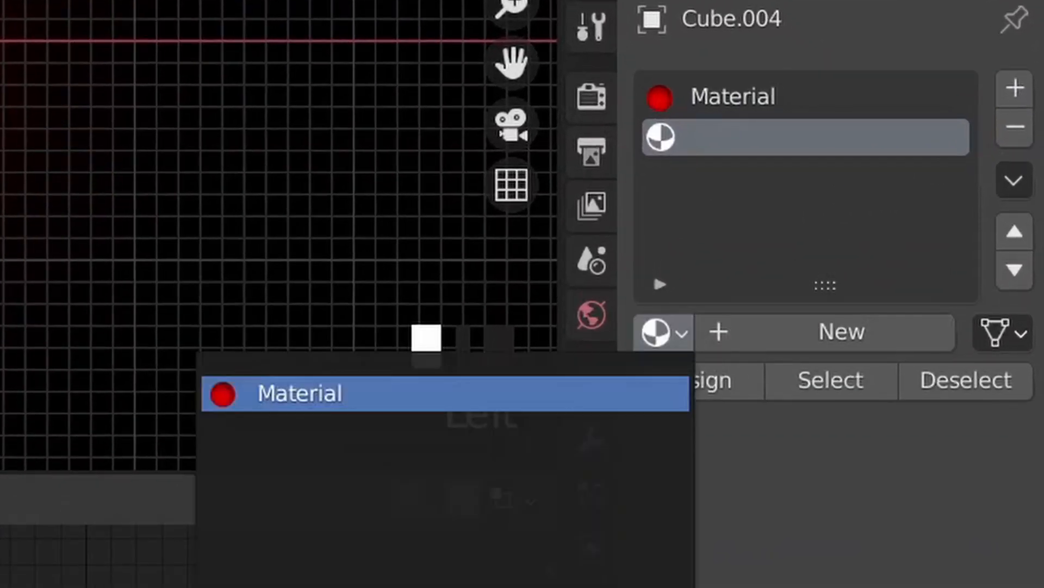
click(680, 393)
click(896, 332)
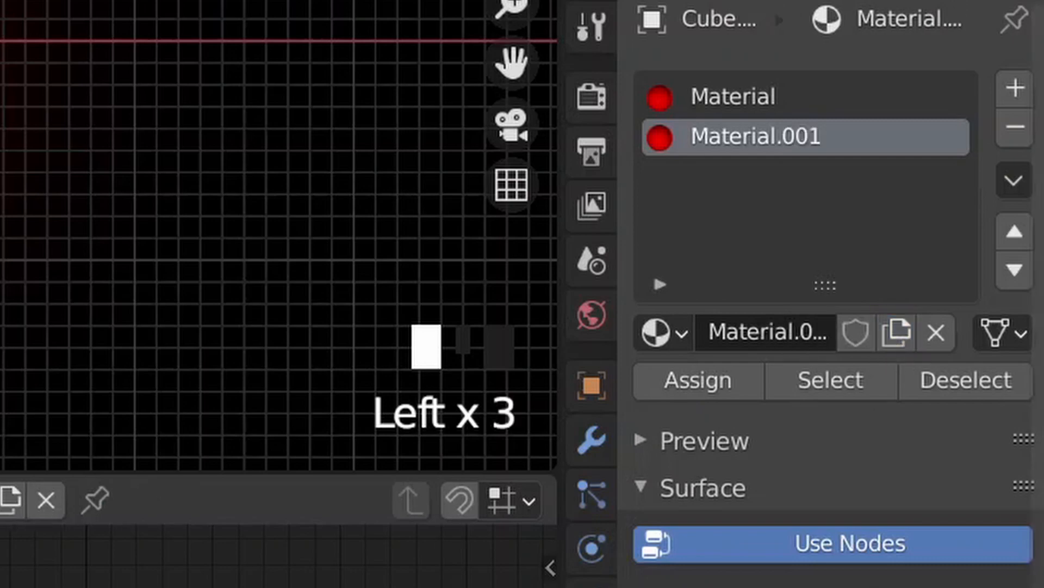
click(680, 368)
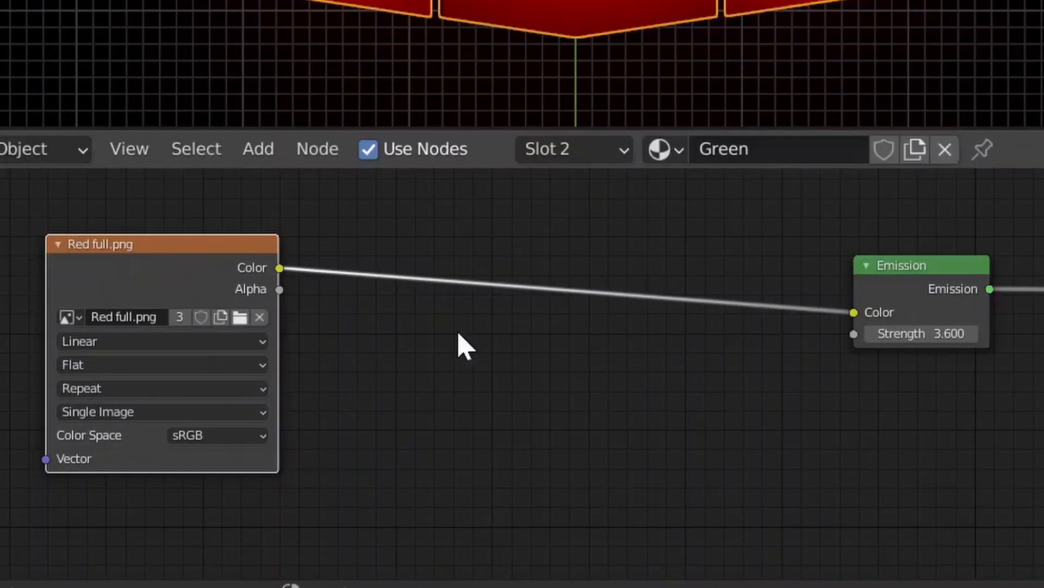
Insert a ColorRamp node between the Red full.png texture and the Emission node of the Green material
key(shift+a)
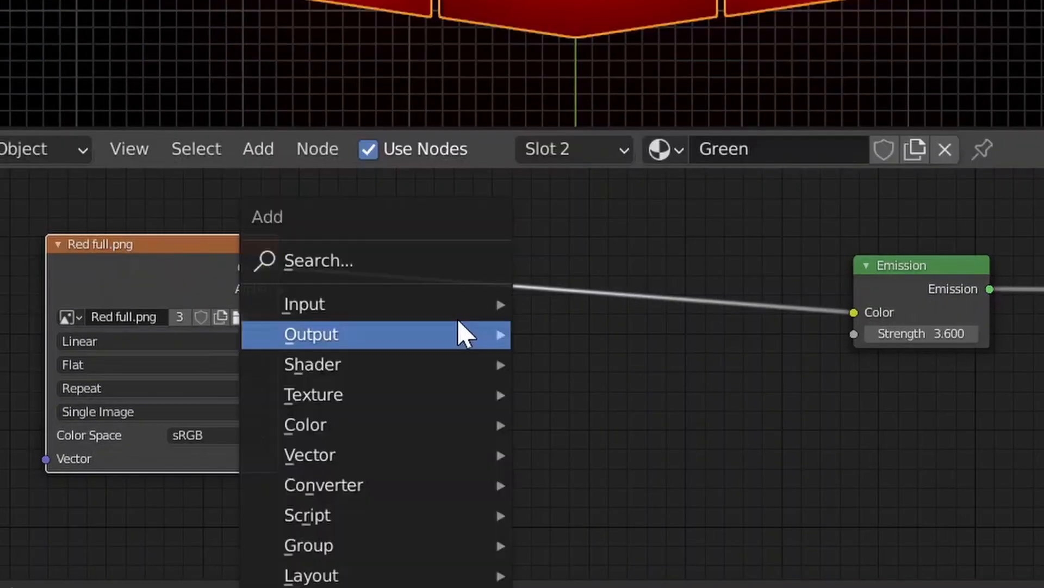
click(408, 263)
text(colo)
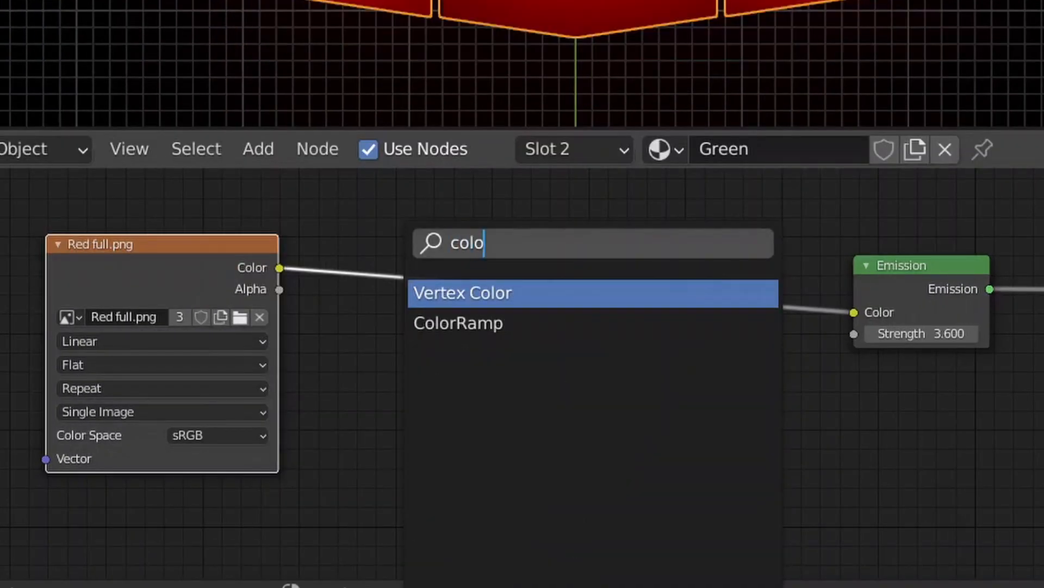
click(456, 323)
click(449, 308)
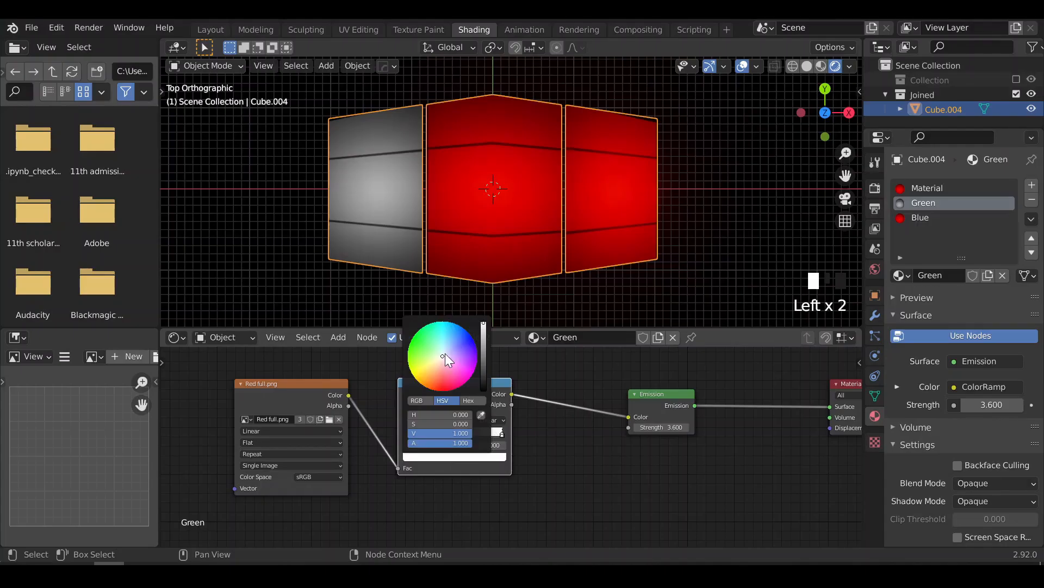
Set the ramp's light stop to green with hue 0.324 and saturation 1, and move it to position 0.720
drag(445, 354, 408, 348)
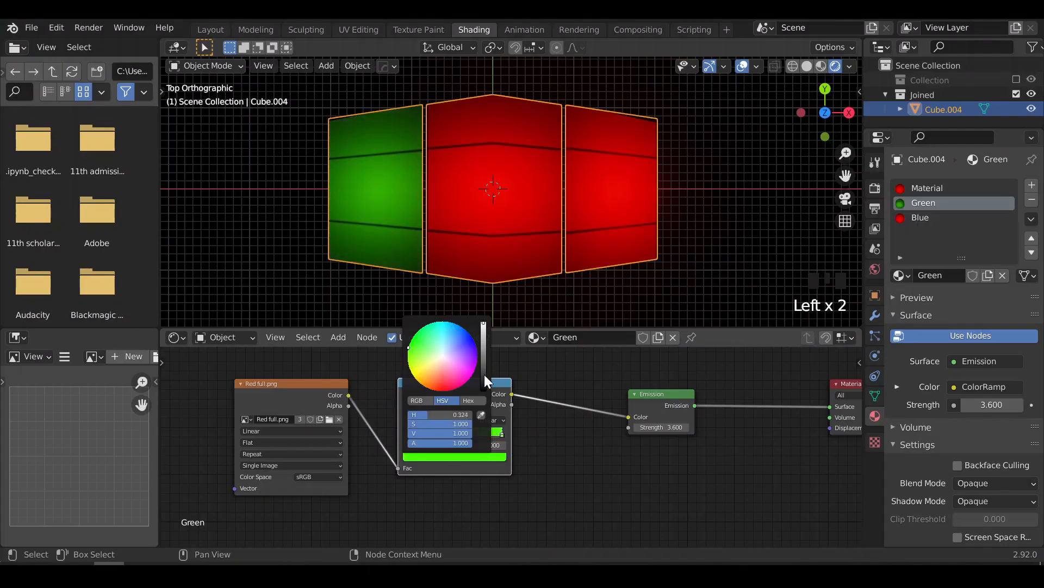
click(407, 432)
drag(501, 429, 472, 433)
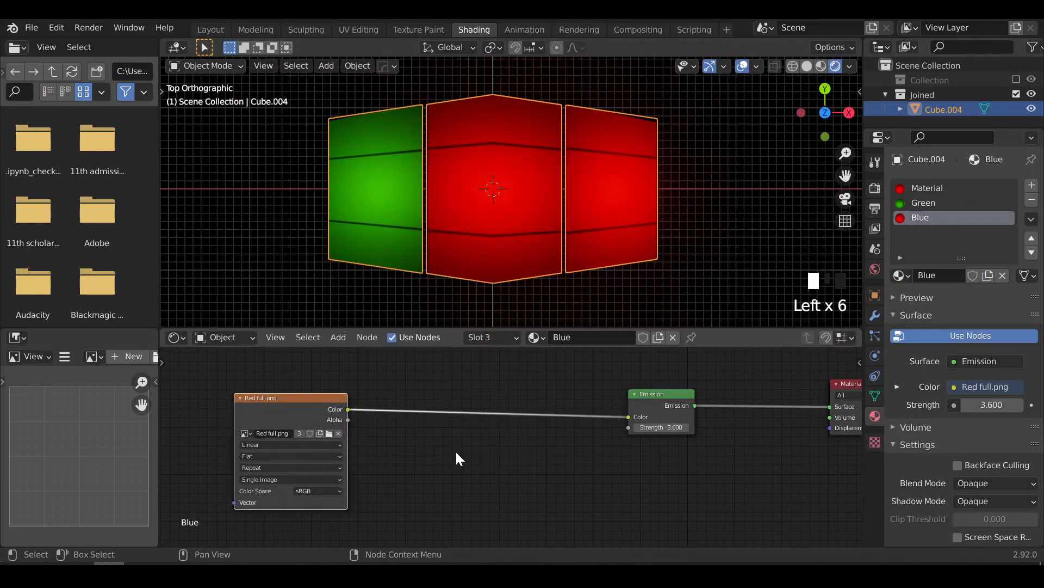
Insert a ColorRamp node between the image texture and the Emission node of the Blue material
key(shift+a)
text(col)
click(474, 421)
click(474, 453)
In Edit Mode, assign the red Material to the left panel and the Green material to the middle panel
key(Tab)
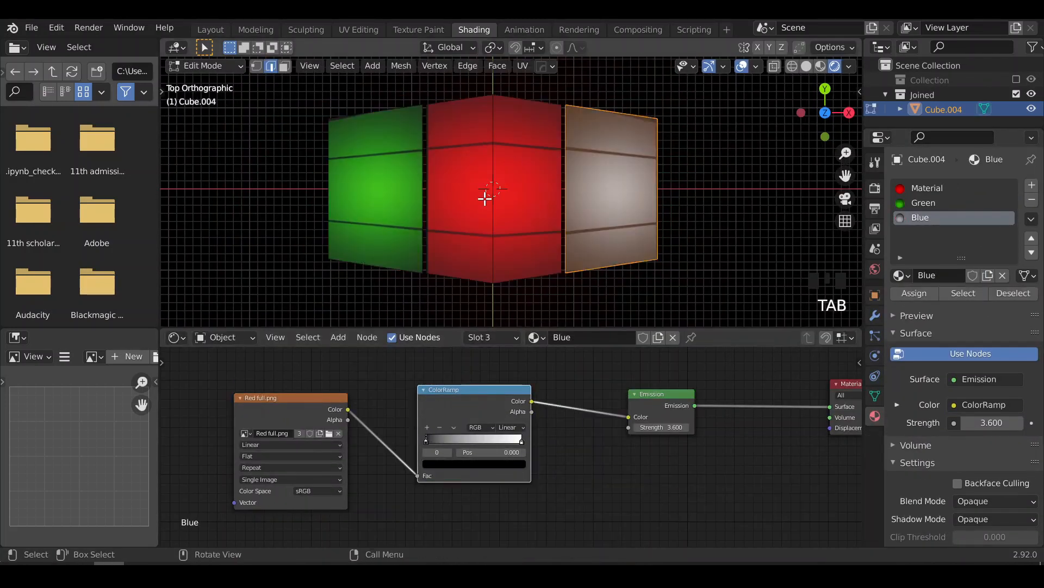
key(alt+a)
key(l)
click(932, 188)
click(914, 292)
key(alt+a)
key(l)
click(956, 204)
click(914, 293)
Select the right panel and assign the Blue material to it
drag(619, 216, 699, 308)
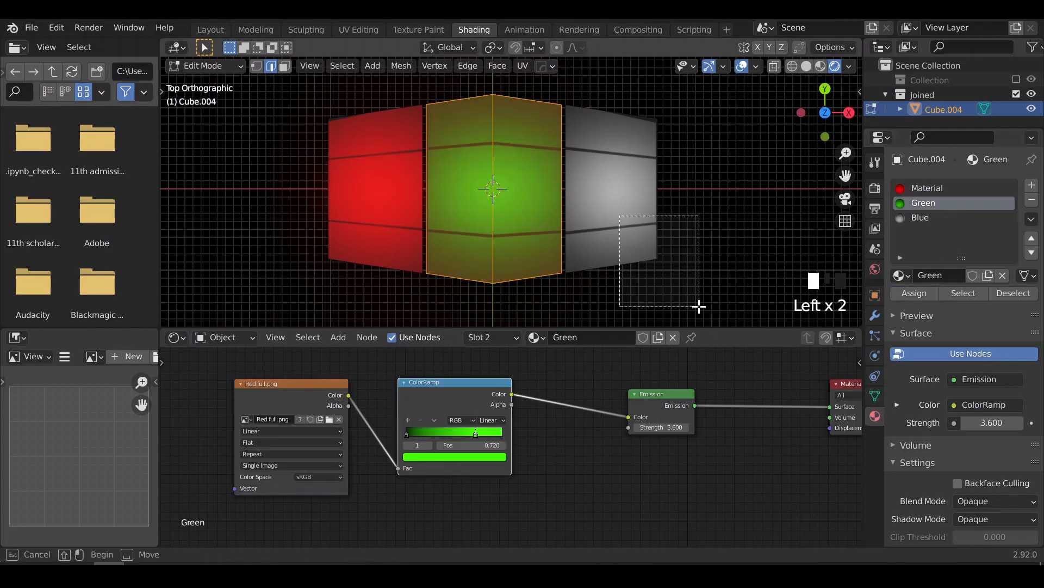
key(l)
click(925, 218)
click(920, 291)
In Object Mode, set the Blue ramp's light stop to hue 0.597 and saturation 1, and move it closer to the dark stop
key(Tab)
click(521, 441)
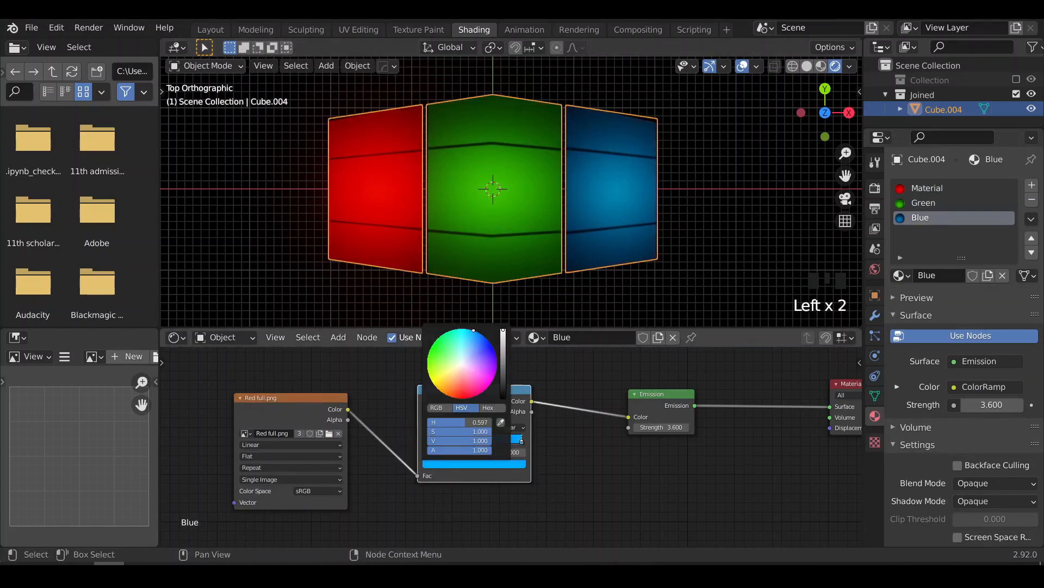
drag(521, 442, 484, 443)
Switch to the Layout workspace and show the pixel with Rendered viewport shading
click(210, 29)
scroll(746, 108, up, 1)
click(835, 66)
mouse_move(588, 315)
middle_down()
mouse_move(502, 265)
mouse_move(644, 155)
middle_up()
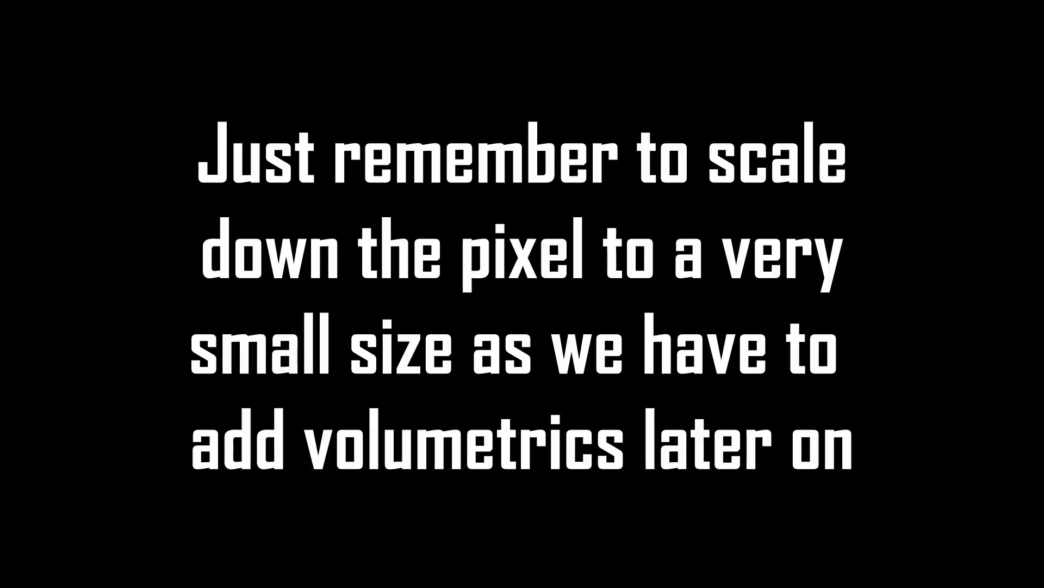
In top view, duplicate the pixel along Y and duplicate the resulting pair above it to stack four pixels
key(KP_7)
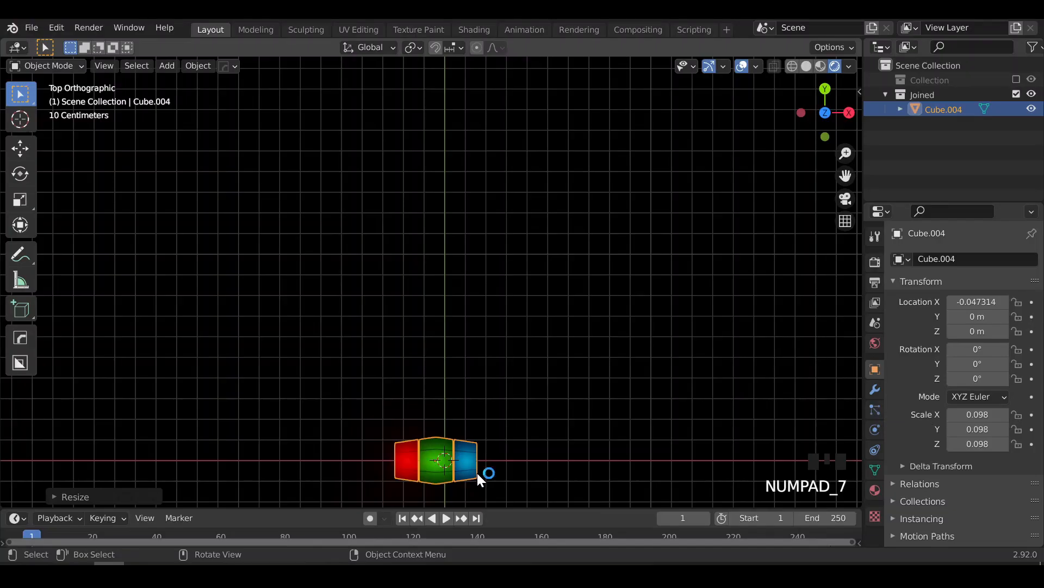
key(shift+d)
click(476, 418)
shift+click(436, 460)
key(shift+d)
click(484, 305)
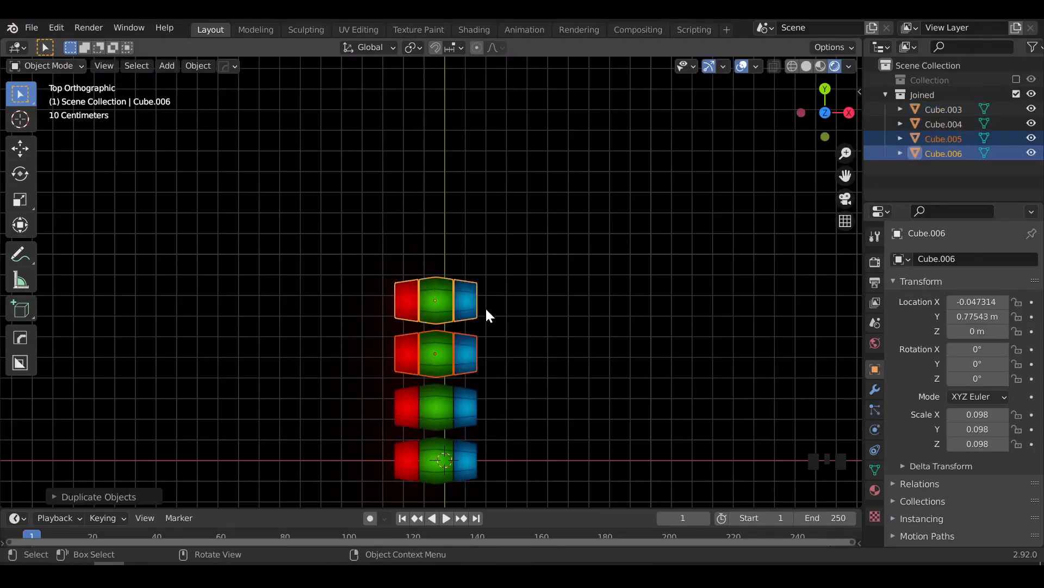
Duplicate all pixels along Y three times, each set placed above the last, to build a column of 32
key(a)
key(shift+d)
key(y)
click(490, 95)
shift+middle_drag(567, 241, 570, 352)
key(a)
key(shift+d)
key(y)
click(582, 378)
key(a)
key(shift+d)
key(y)
click(566, 414)
Duplicate the whole column along X beside the first and offset the copy along Y by about half a pixel
scroll(563, 384, down, 8)
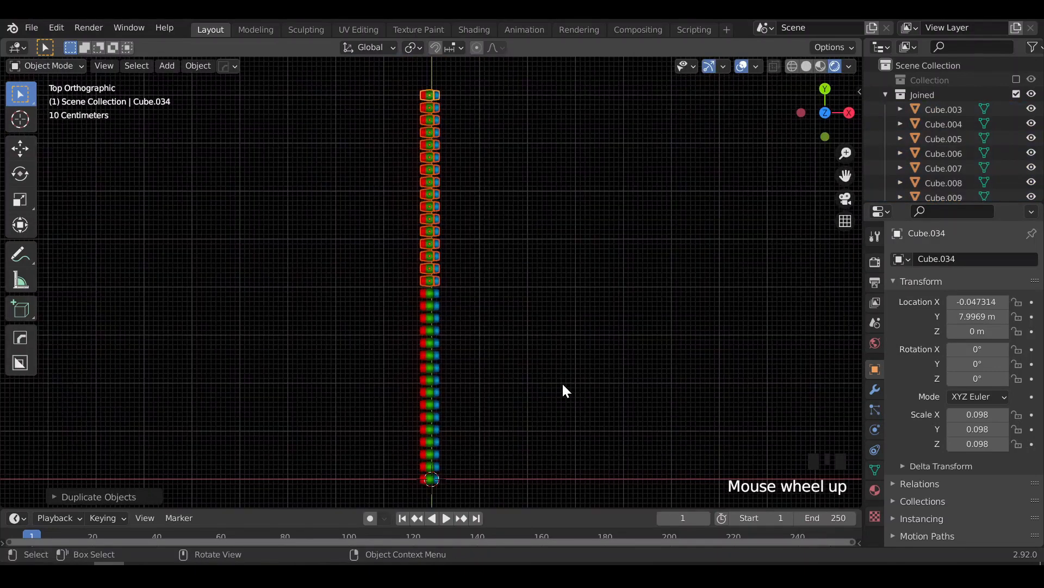
key(a)
key(shift+d)
key(x)
click(518, 429)
scroll(511, 381, up, 10)
key(g)
key(y)
click(481, 373)
Duplicate the two staggered columns along X and adjust the copies' X position to match the column spacing
scroll(504, 170, down, 12)
key(a)
key(shift+d)
key(x)
click(470, 311)
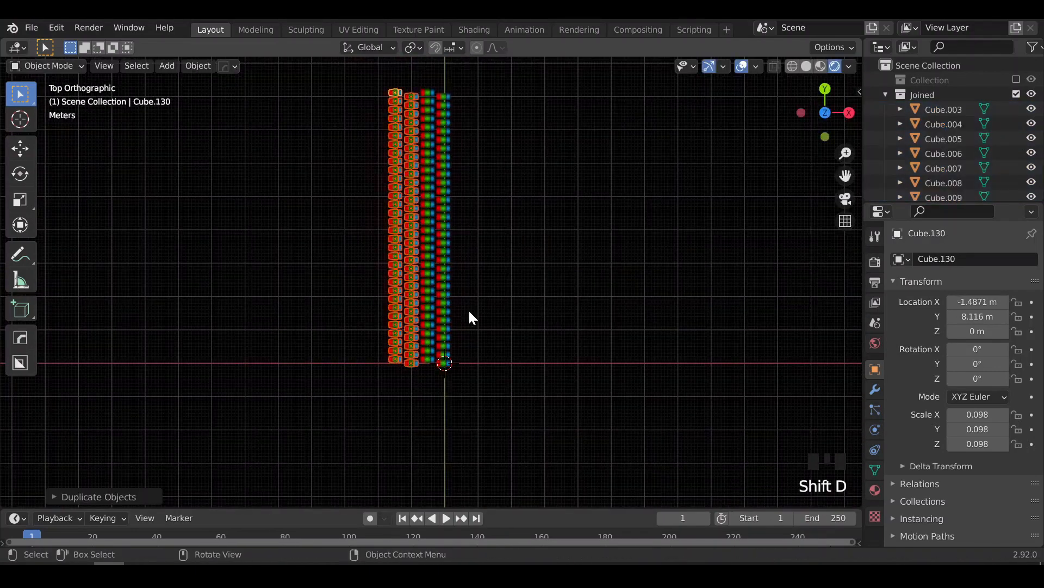
scroll(460, 283, up, 11)
key(g)
key(x)
click(452, 265)
Duplicate all columns along X three times, each set beside the last, to extend the grid to 32 columns
key(a)
key(shift+d)
key(x)
click(853, 256)
key(a)
key(shift+d)
key(x)
click(359, 260)
scroll(361, 264, down, 11)
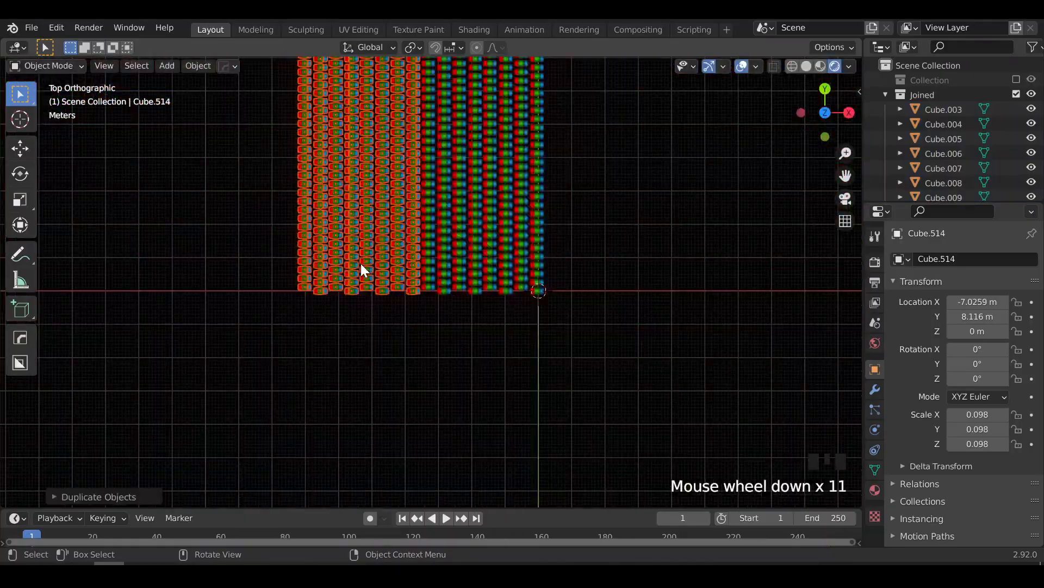
scroll(247, 267, up, 9)
key(a)
key(shift+d)
key(x)
click(408, 288)
scroll(408, 288, down, 4)
scroll(551, 263, down, 1)
Clear the selection, show the material properties, and randomly select 22.727% of the pixels in top view
middle_drag(675, 327, 566, 207)
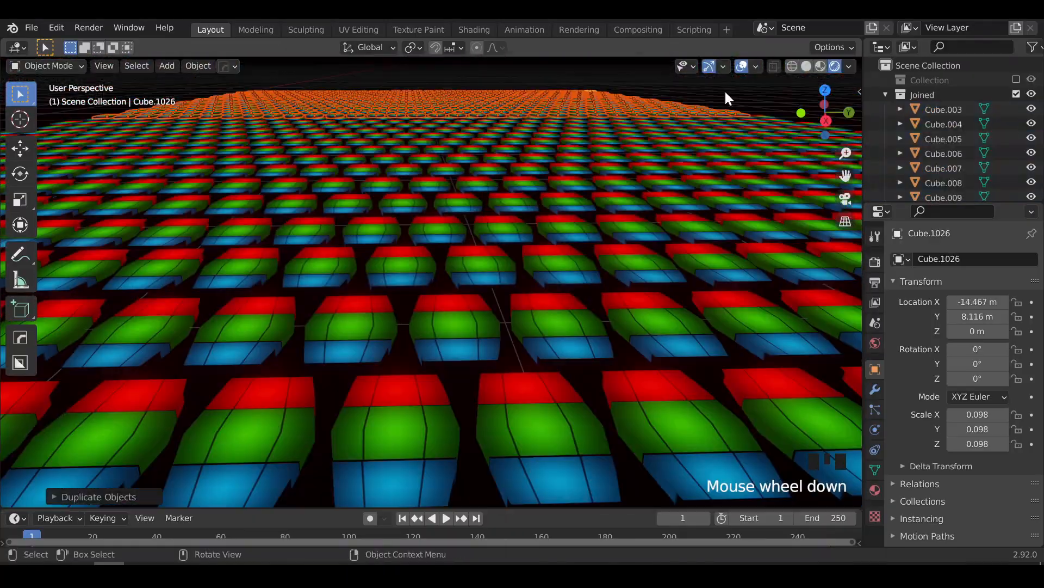
click(726, 99)
middle_drag(413, 355, 424, 370)
click(874, 490)
key(KP_7)
scroll(432, 282, up, 2)
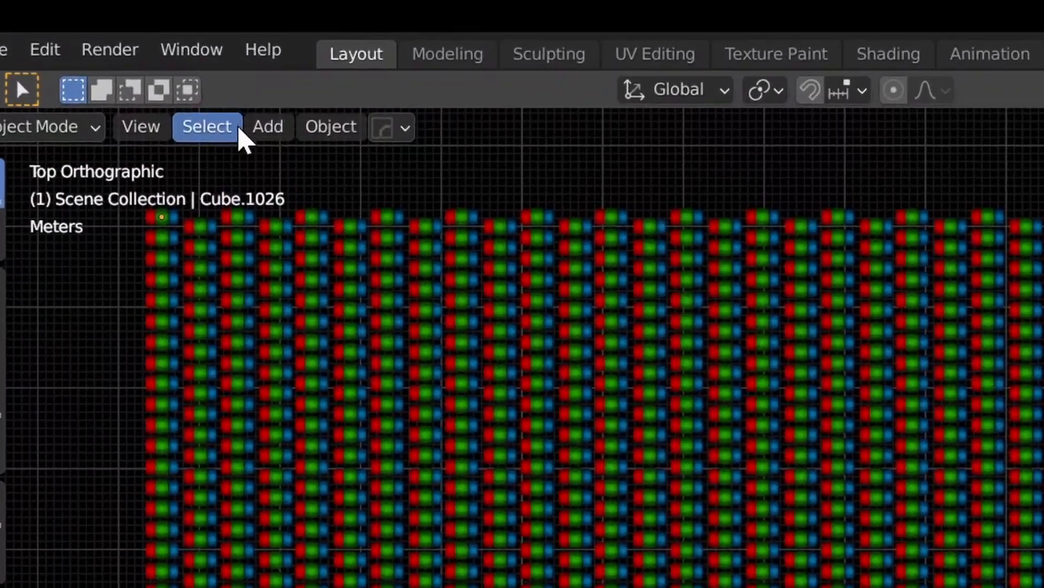
click(178, 101)
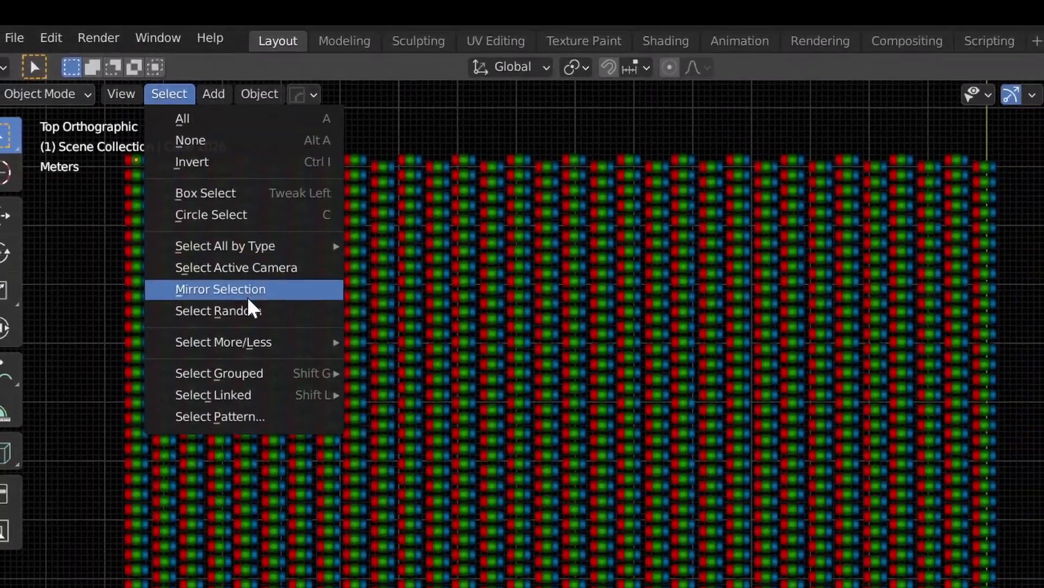
click(234, 310)
click(117, 587)
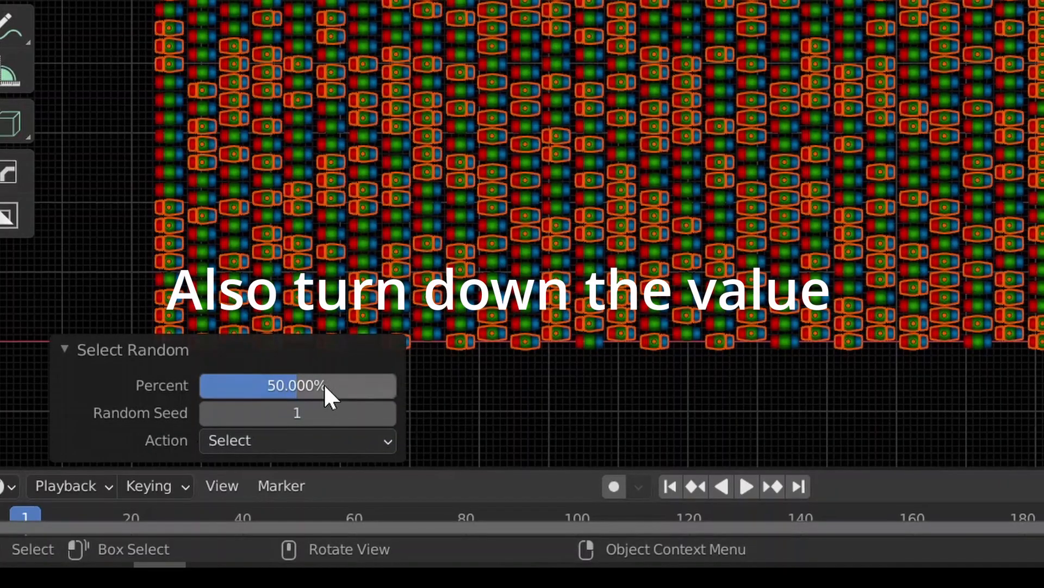
drag(324, 383, 271, 383)
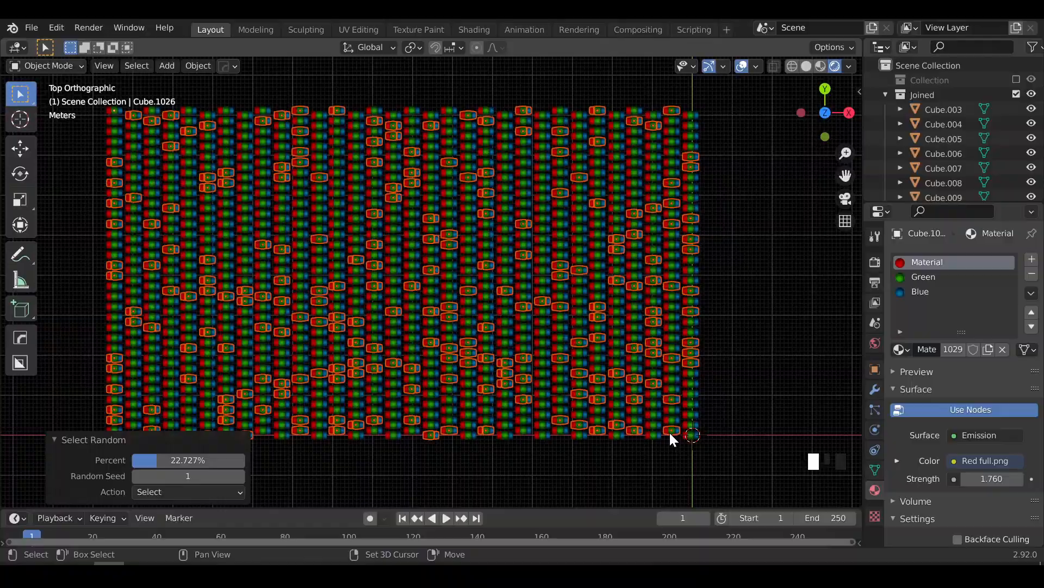
Make a selected pixel near the grid's lower-right corner active, make its red material single-user, and link its materials to the selected pixels
shift+click(671, 431)
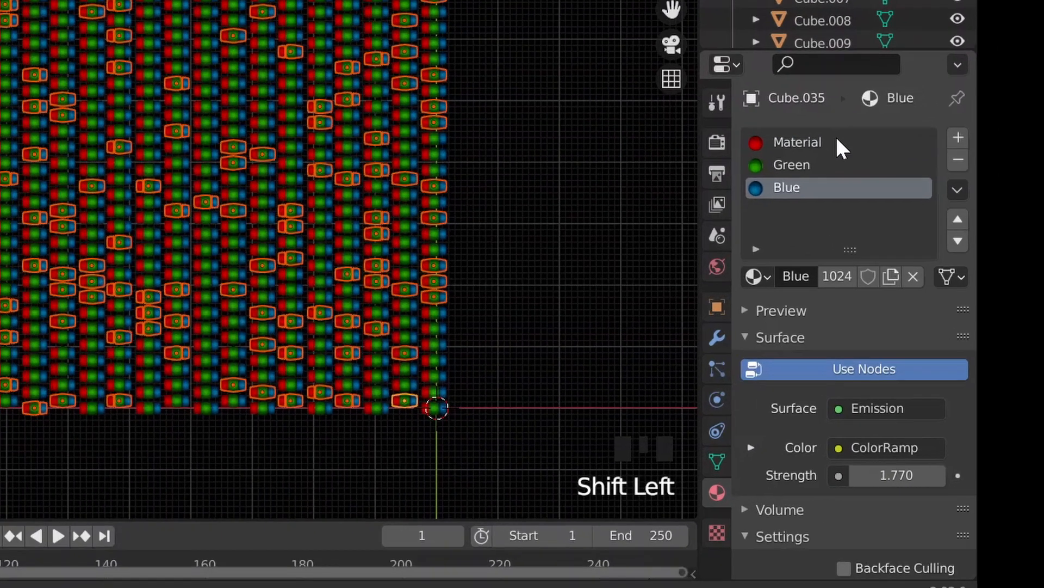
click(958, 262)
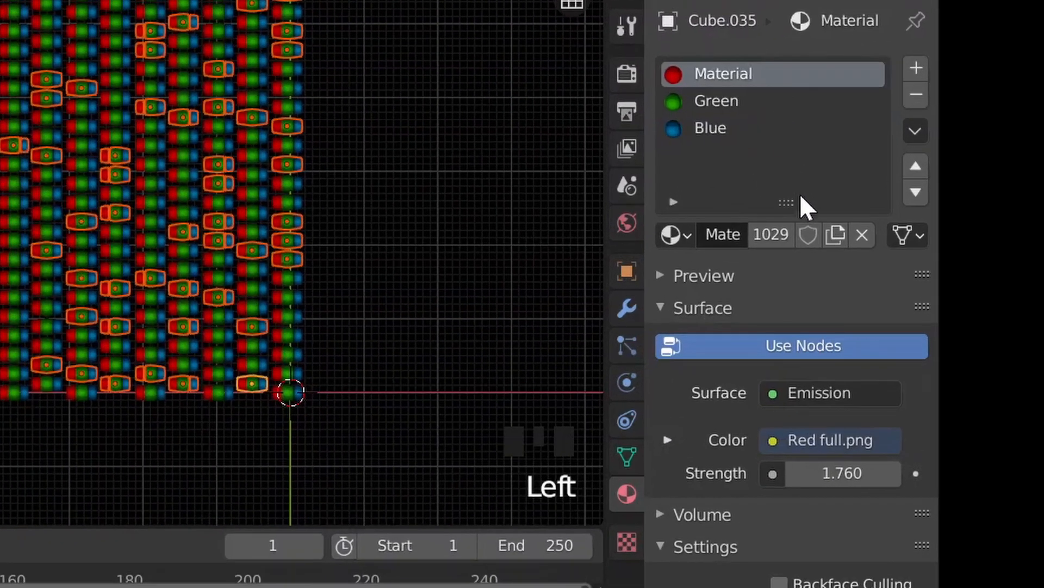
click(781, 234)
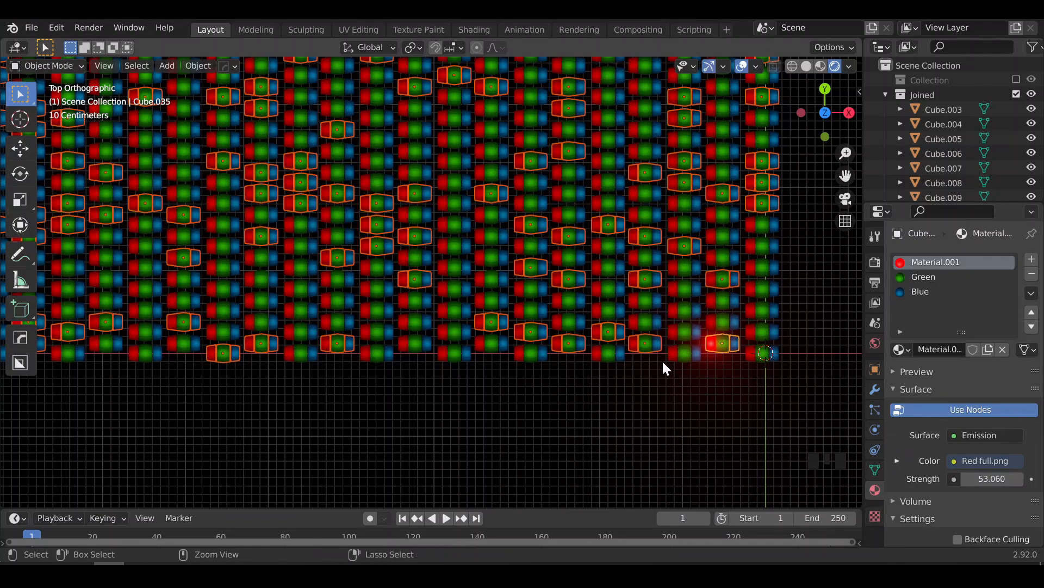
key(ctrl+l)
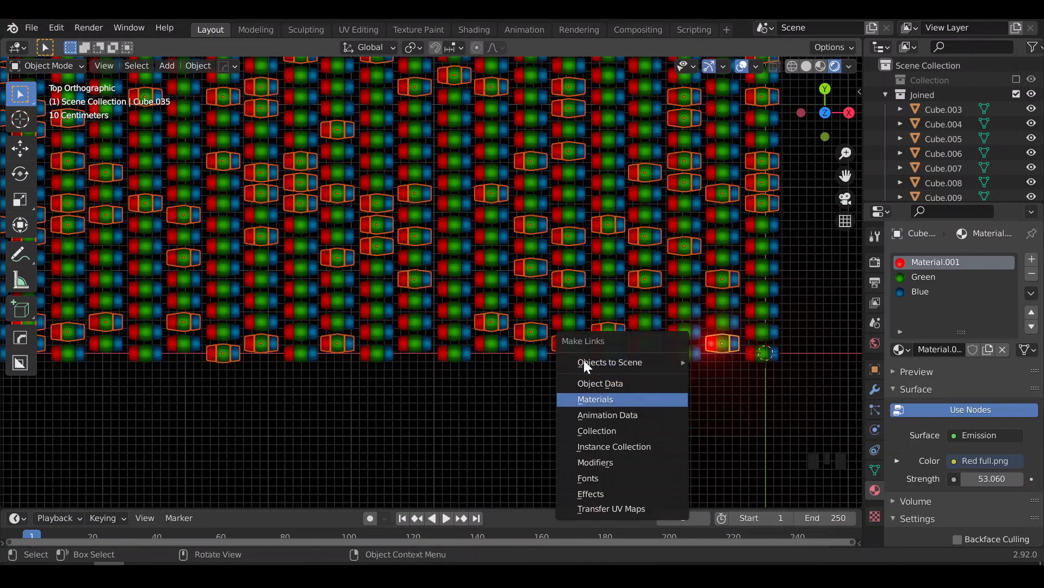
click(648, 400)
Raise the emission strength of the copied red material to 53.060
scroll(493, 318, down, 3)
shift+middle_drag(395, 288, 485, 341)
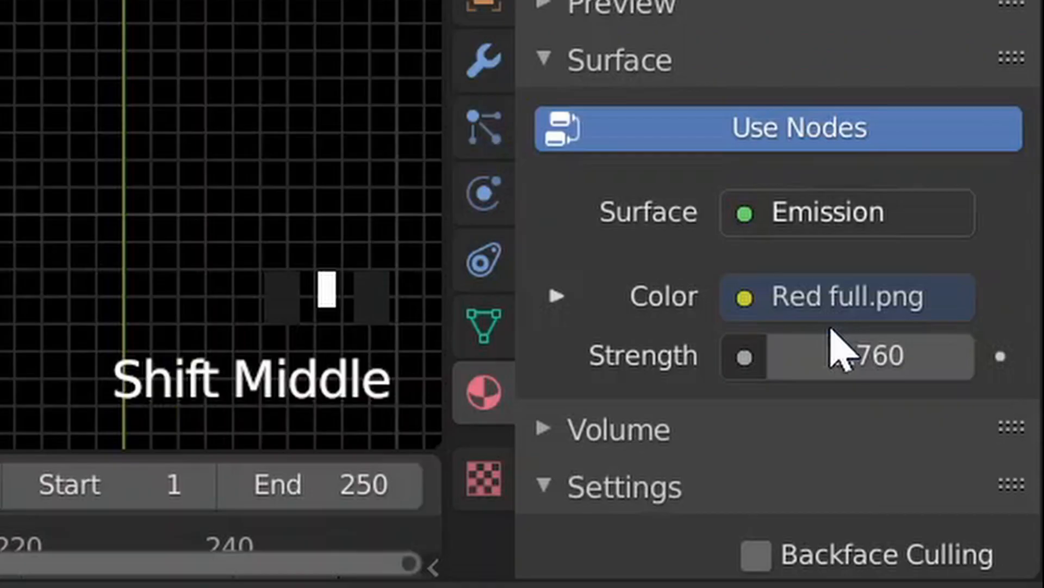
drag(986, 478, 995, 478)
scroll(550, 432, down, 2)
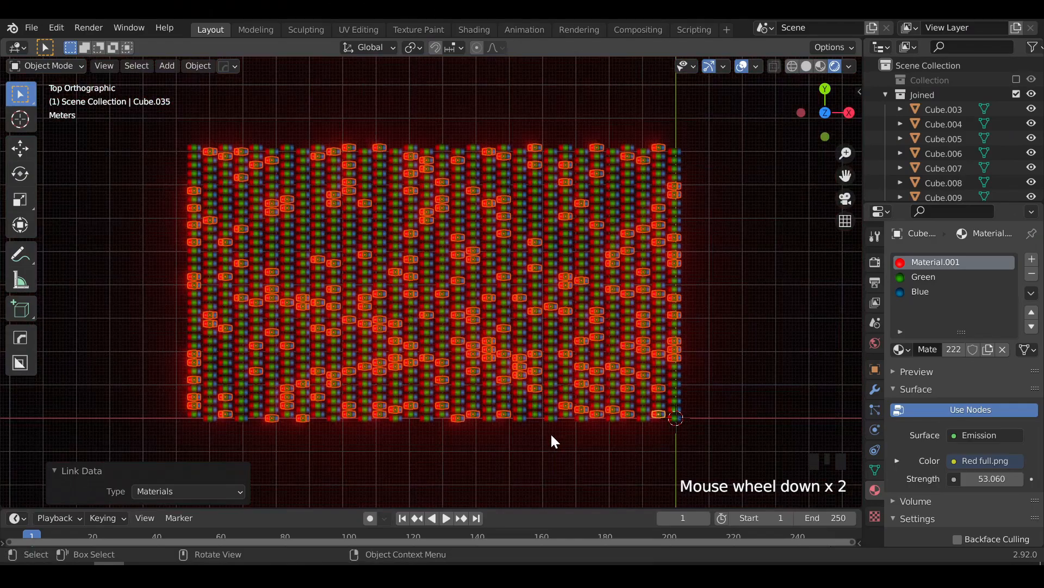
scroll(553, 440, up, 1)
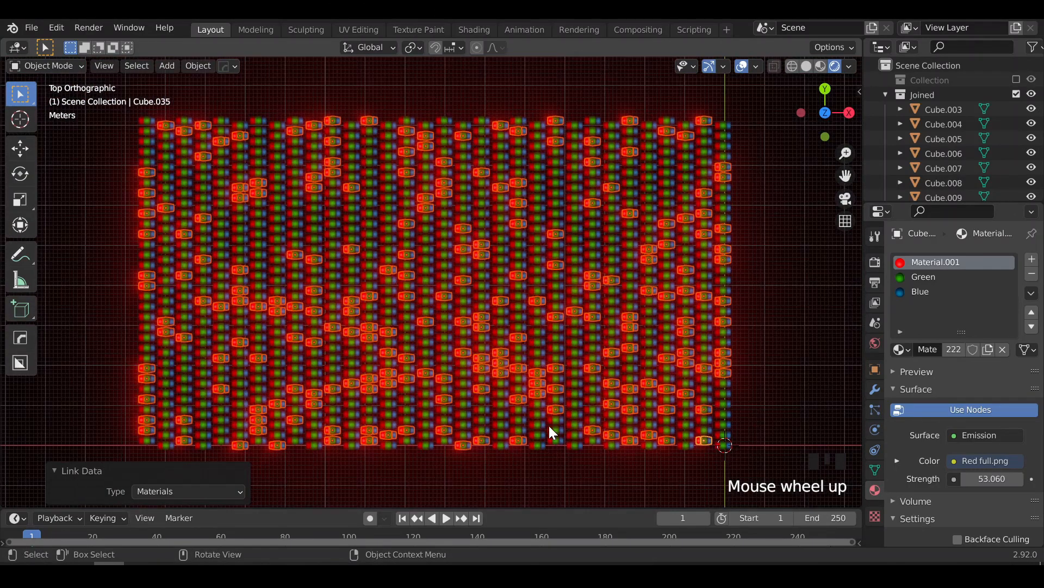
Hide the selected pixels and randomly select a slightly smaller percentage of the remaining ones
key(h)
click(136, 66)
click(179, 212)
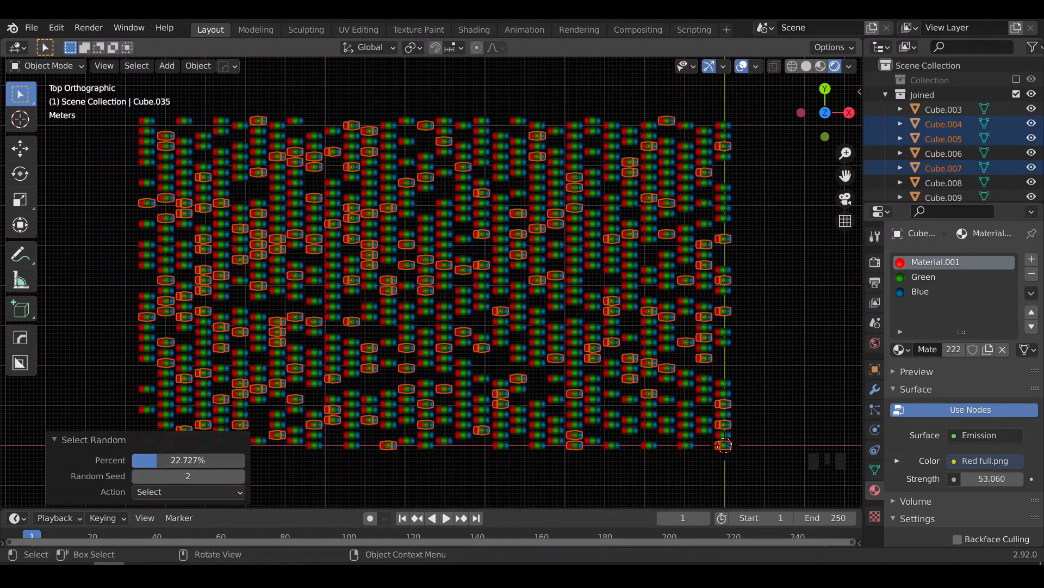
drag(207, 460, 195, 460)
Make a selected pixel in the bottom row active and make its blue material single-user
shift+click(574, 445)
click(956, 350)
scroll(958, 351, down, 3)
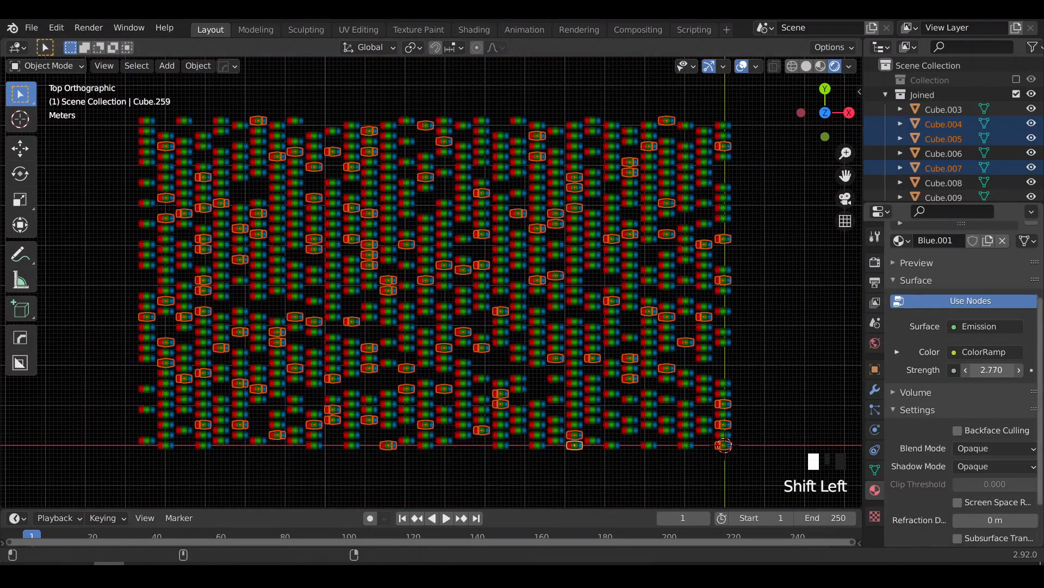
Link the active pixel's materials to the selection, with the copied blue material's emission strength at 27.120, and hide the selected pixels
key(ctrl+l)
click(647, 374)
key(h)
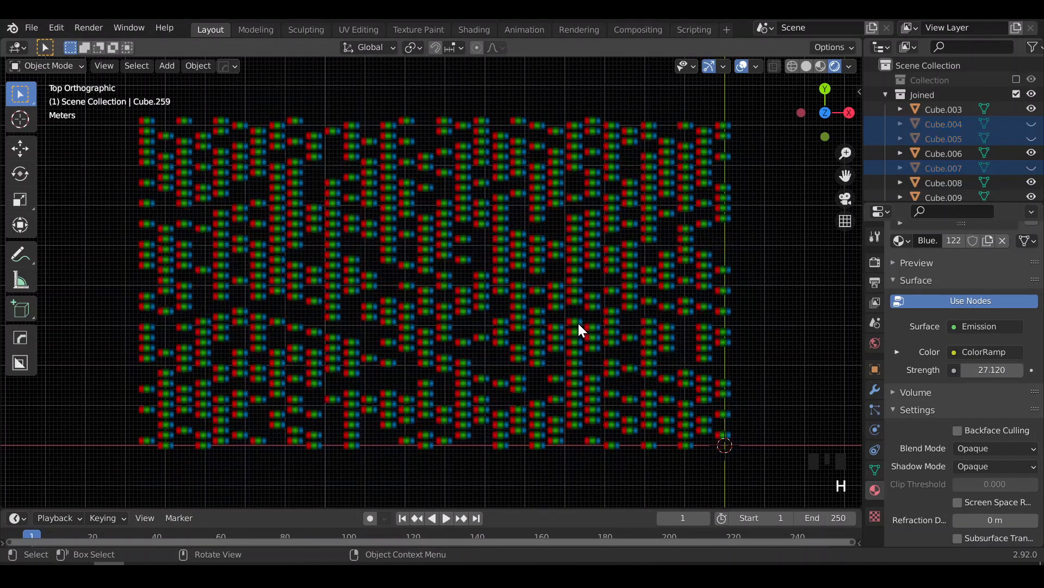
Randomly select a smaller share of the remaining pixels and make a selected one in the bottom row active
click(137, 66)
click(163, 210)
drag(187, 459, 182, 460)
shift+click(686, 445)
scroll(939, 276, up, 7)
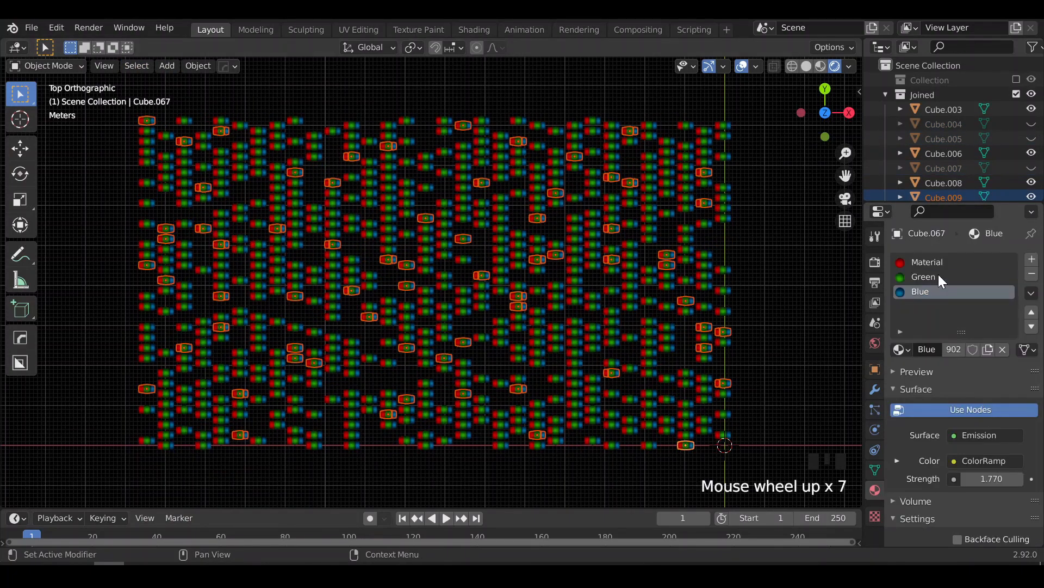
Make the active pixel's green material single-user, raise its emission strength to 93.500, and link its materials to the selected pixels
click(939, 276)
click(956, 349)
scroll(965, 359, down, 5)
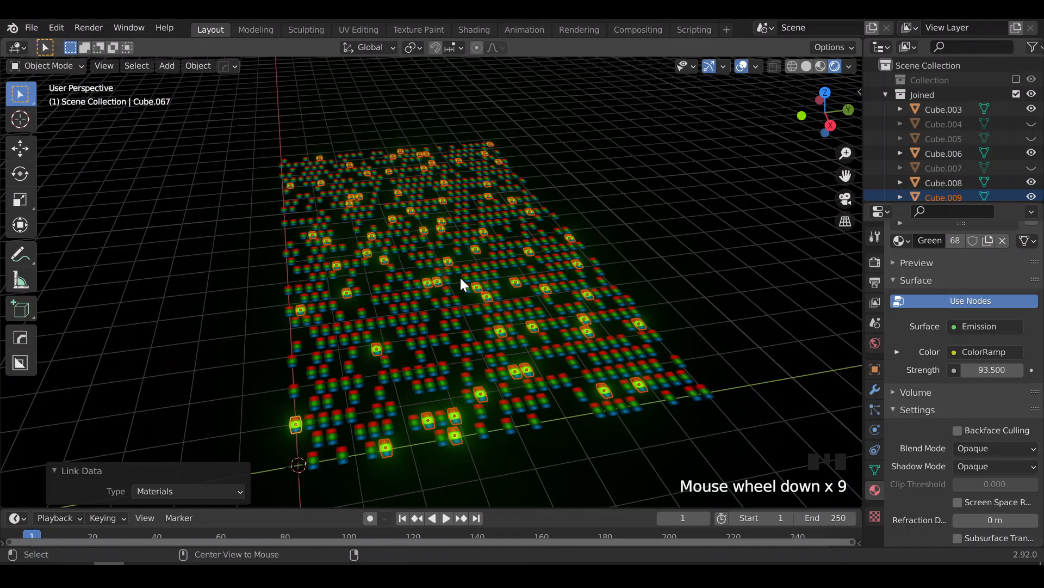
Unhide all pixels, clear the selection, and inspect the lit grid up close in perspective
key(alt+h)
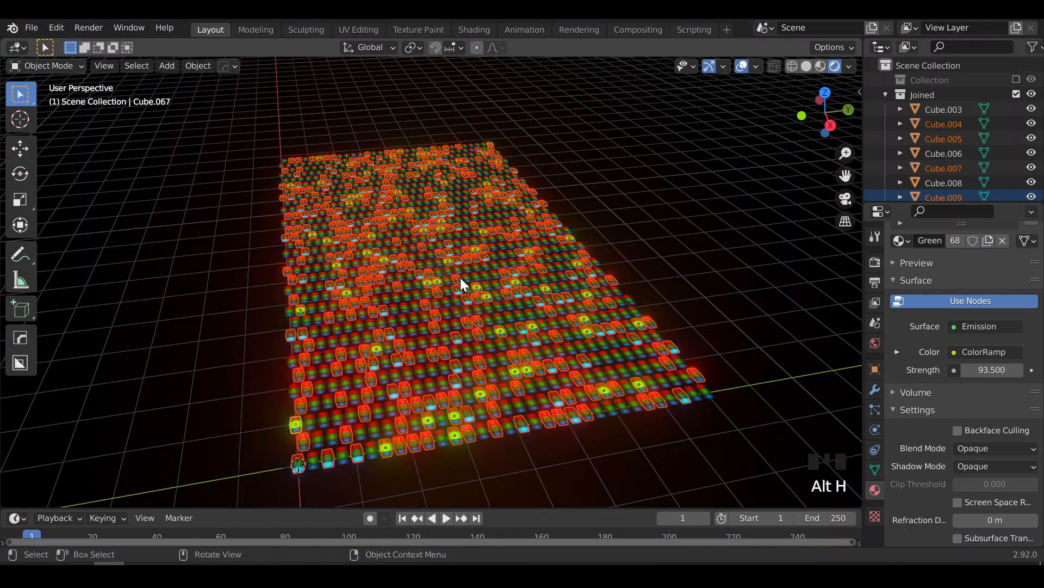
click(643, 259)
middle_drag(644, 263, 611, 322)
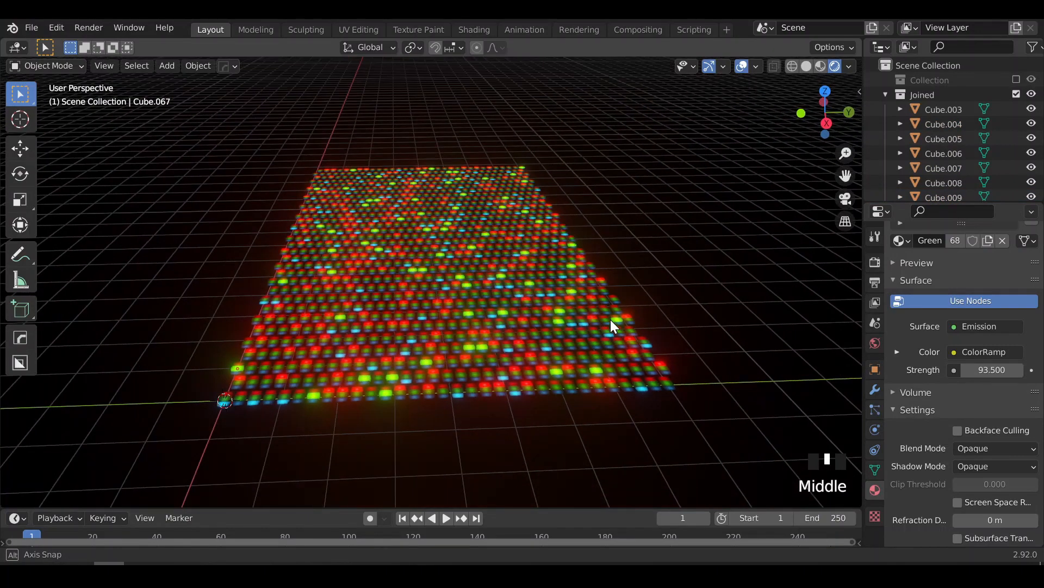
scroll(612, 322, up, 3)
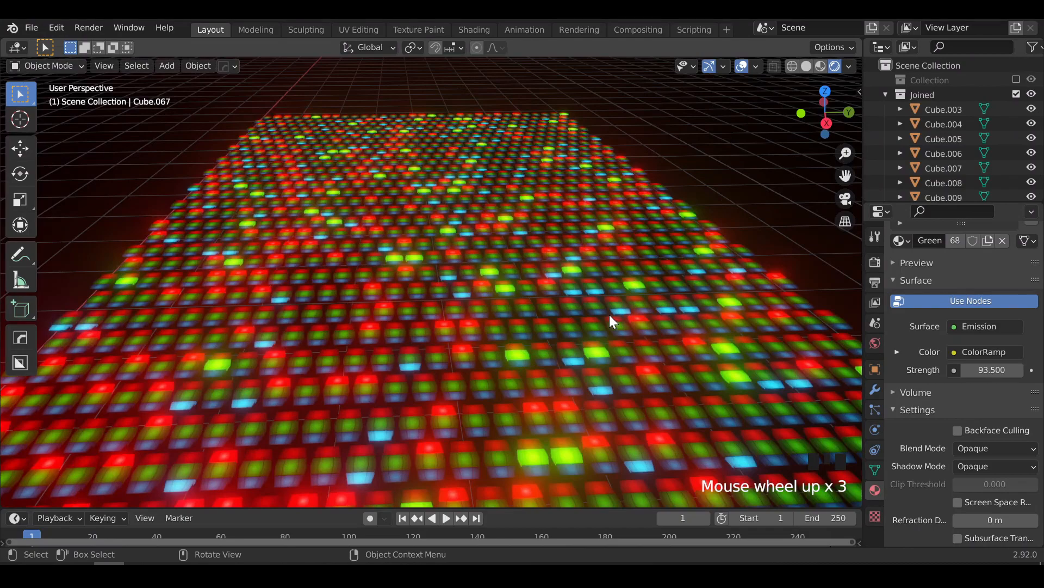
middle_drag(772, 302, 775, 310)
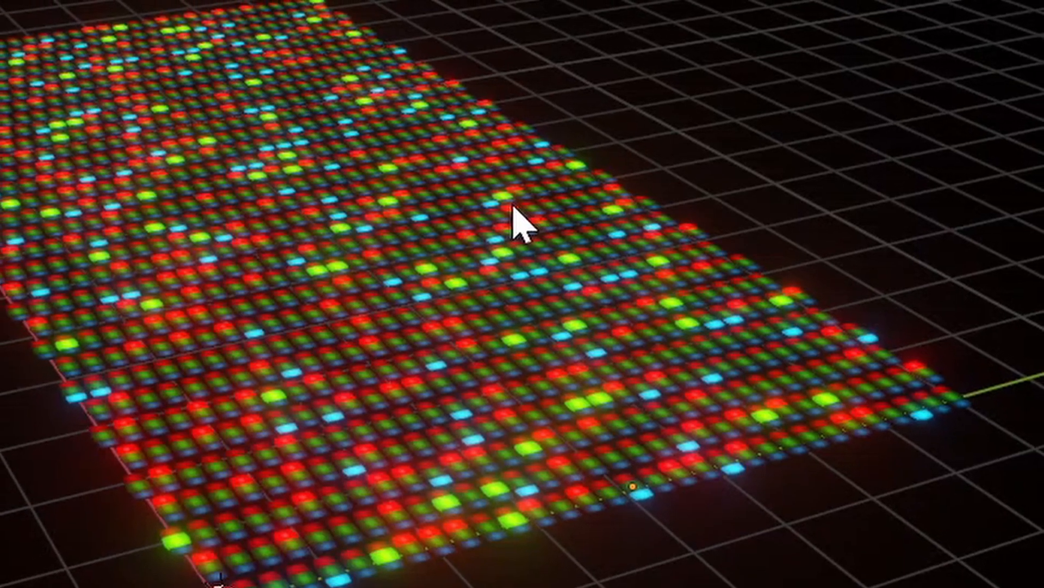
Select a bright red pixel, set the emission strength of its Material.001 to 0, and keyframe it at frame 1
click(494, 205)
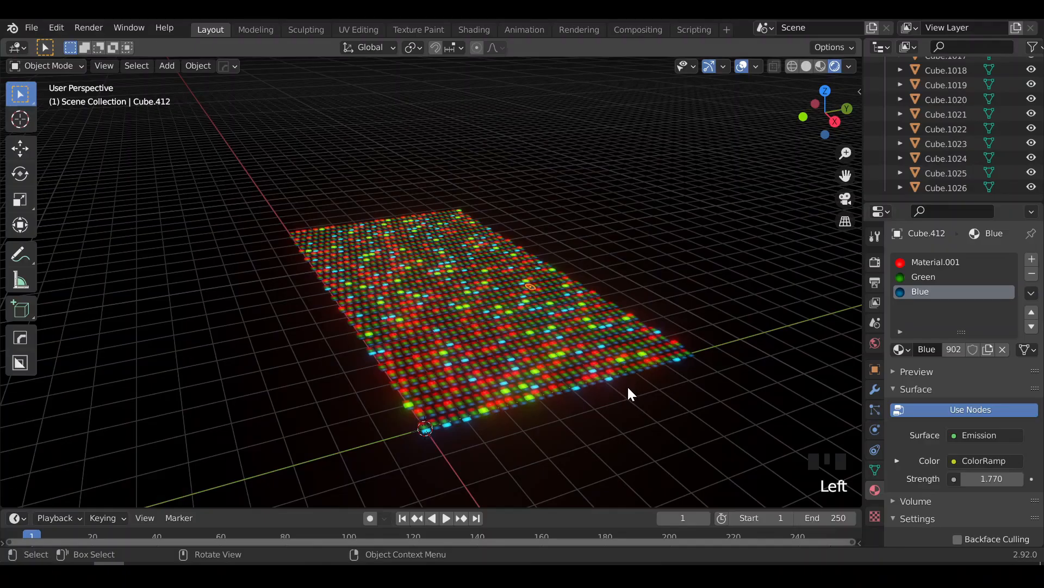
click(923, 263)
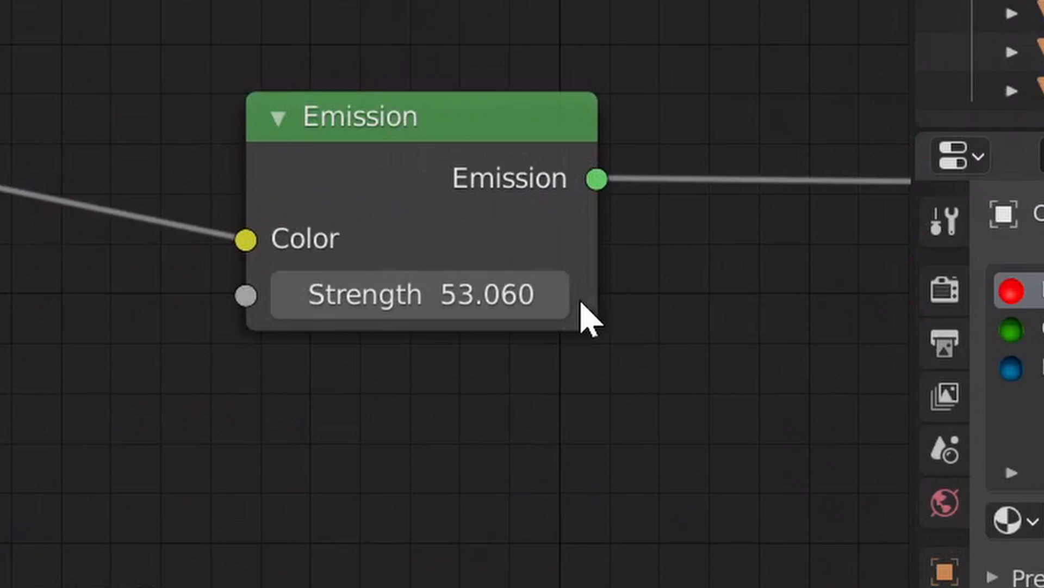
drag(740, 270, 692, 263)
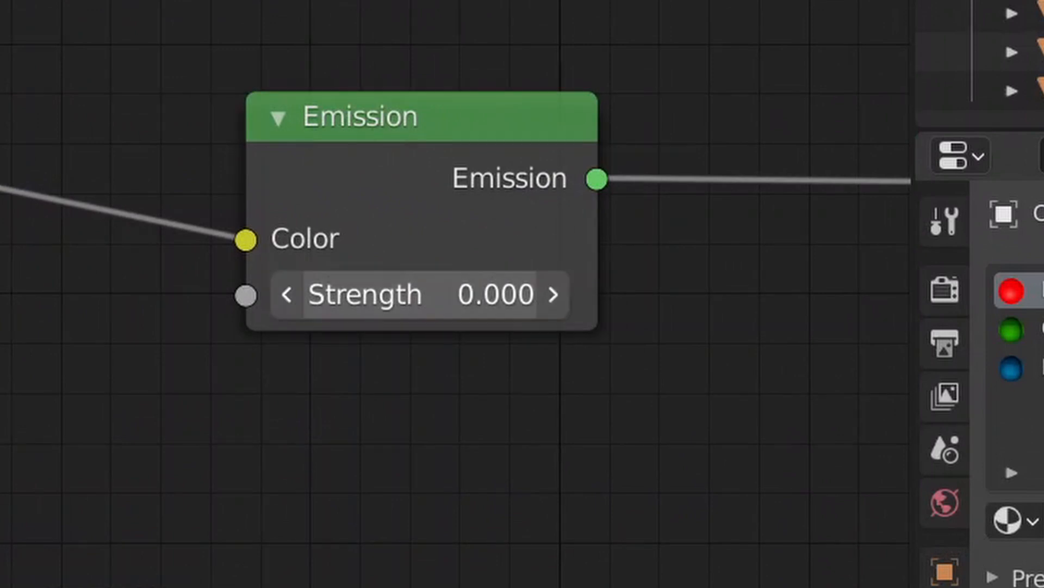
key(i)
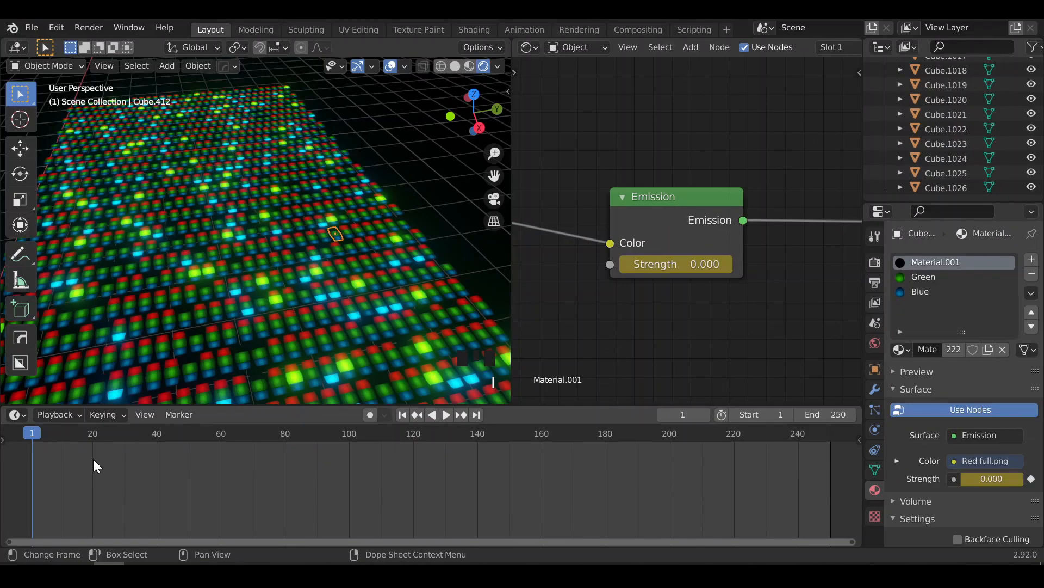
Raise the Material.001 emission strength to 91.100 at frame 8 and keyframe it
key(Right)
key(Right)
key(Right)
key(Right)
key(Right)
key(Right)
key(Right)
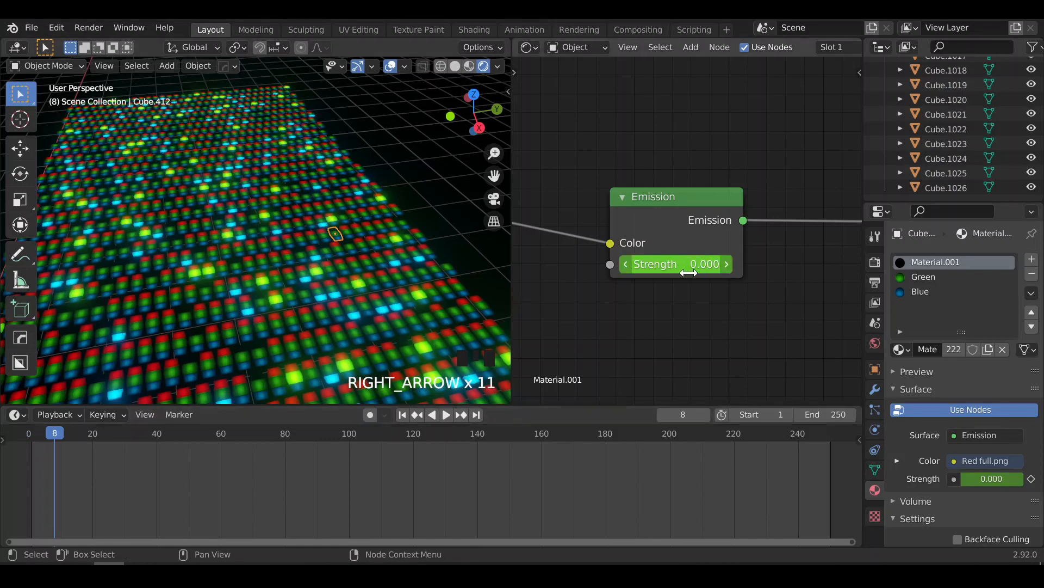
drag(676, 264, 725, 264)
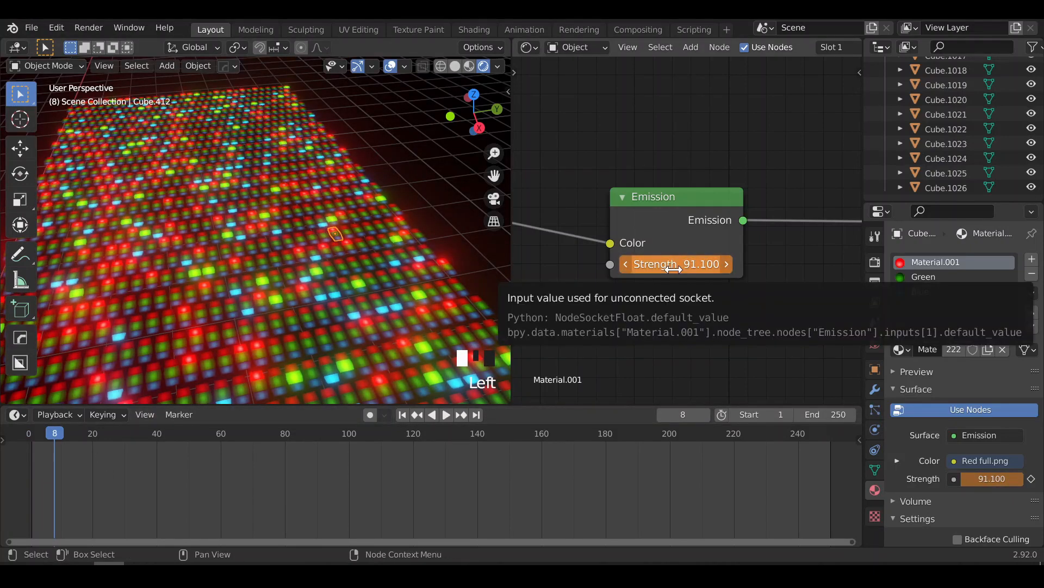
key(i)
Vary the Material.001 emission strength and keyframe it at frames 15 and 23
key(Right)
key(Right)
key(Right)
key(Right)
key(Right)
key(Right)
key(Right)
drag(682, 264, 706, 264)
key(i)
key(Right)
key(Right)
key(Right)
key(Right)
key(Right)
key(Right)
key(Right)
key(Right)
key(i)
Keyframe further Material.001 emission strength changes at frames 32, 40, 50 and 60
key(Right)
key(Right)
key(Right)
key(Right)
key(Right)
key(Right)
key(Right)
key(Right)
key(Right)
key(i)
key(Right)
key(Right)
key(Right)
key(Right)
key(Right)
key(Right)
key(Right)
key(Right)
key(Right)
key(Right)
key(Right)
key(Right)
key(Right)
key(Right)
key(Right)
key(Right)
key(Right)
key(Right)
key(Right)
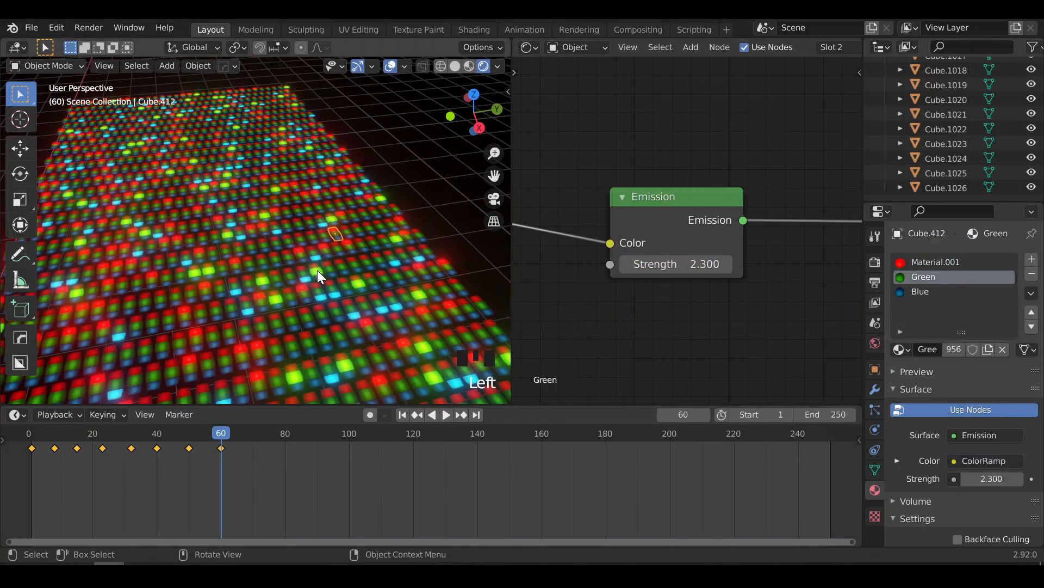
Return to frame 1, set the emission strength of a bright green pixel's Green.001 material to 0, and keyframe it
key(shift+Left)
drag(676, 268, 637, 261)
key(i)
Keyframe varying Green.001 emission strengths at frames 13 and 21
key(Right)
key(Right)
key(Right)
key(Right)
key(Right)
key(Right)
key(Right)
key(Right)
key(Right)
key(Right)
key(Right)
key(Right)
key(i)
key(Right)
key(Right)
key(Right)
key(Right)
key(Right)
key(Right)
key(Right)
key(Right)
key(i)
Continue keyframing varied Green.001 emission strengths at frames 29, 35, 43, 52 and 60
key(Right)
key(Right)
key(Right)
key(Right)
key(Right)
key(Right)
key(Right)
key(Right)
key(i)
key(Right)
key(Right)
key(Right)
key(Right)
key(Right)
key(Right)
key(i)
key(Right)
key(Right)
key(Right)
key(Right)
key(Right)
key(Right)
key(Right)
Step the playhead back through the green flicker animation to frame 0
key(Left)
key(Left)
key(Left)
key(Left)
key(Left)
key(Left)
key(Left)
key(Left)
key(Left)
key(Left)
key(Left)
key(Left)
key(Left)
key(Left)
key(Left)
key(Left)
key(Left)
key(Left)
key(Left)
key(Left)
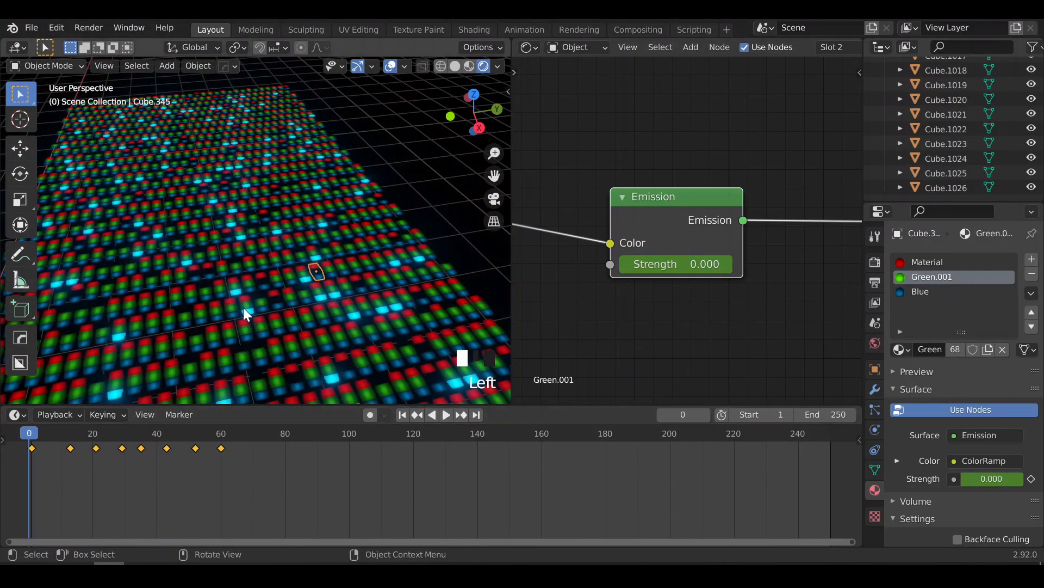
Select a bright blue pixel, go to frame 1, and keyframe an adjusted emission strength on its Blue.001 material
click(245, 313)
click(32, 434)
mouse_move(676, 268)
mouse_down()
mouse_move(724, 267)
mouse_move(626, 267)
mouse_move(732, 265)
mouse_move(624, 265)
mouse_move(732, 265)
mouse_move(624, 265)
mouse_move(697, 265)
mouse_up()
key(i)
Keyframe varied Blue.001 emission strengths at frames 13 and 25
key(Right)
key(Right)
key(Right)
key(Right)
key(Right)
key(Right)
key(Right)
key(Right)
key(Right)
key(Right)
key(Right)
key(Right)
key(i)
key(Right)
key(Right)
key(Right)
key(Right)
key(Right)
key(Right)
key(Right)
key(Right)
key(Right)
key(Right)
key(Right)
key(Right)
key(i)
Continue the blue flicker with Blue.001 emission strength keyframes at frames 36 and 46
key(Right)
key(Right)
key(Right)
key(Right)
key(Right)
key(Right)
key(Right)
key(Right)
key(Right)
key(Right)
key(Right)
key(i)
key(Right)
key(Right)
key(Right)
key(Right)
key(Right)
key(Right)
key(Right)
key(Right)
key(Right)
key(Right)
key(i)
Keyframe the Blue.001 emission strength at frames 55 and 60, ending on 12, and play the animation from the start
key(Right)
key(Right)
key(Right)
key(Right)
key(Right)
key(Right)
key(Right)
key(Right)
key(Right)
key(i)
key(Right)
key(Right)
key(Right)
key(Right)
key(Right)
key(Right)
key(Right)
key(Right)
key(Right)
key(Left)
key(Left)
key(Left)
key(Left)
key(i)
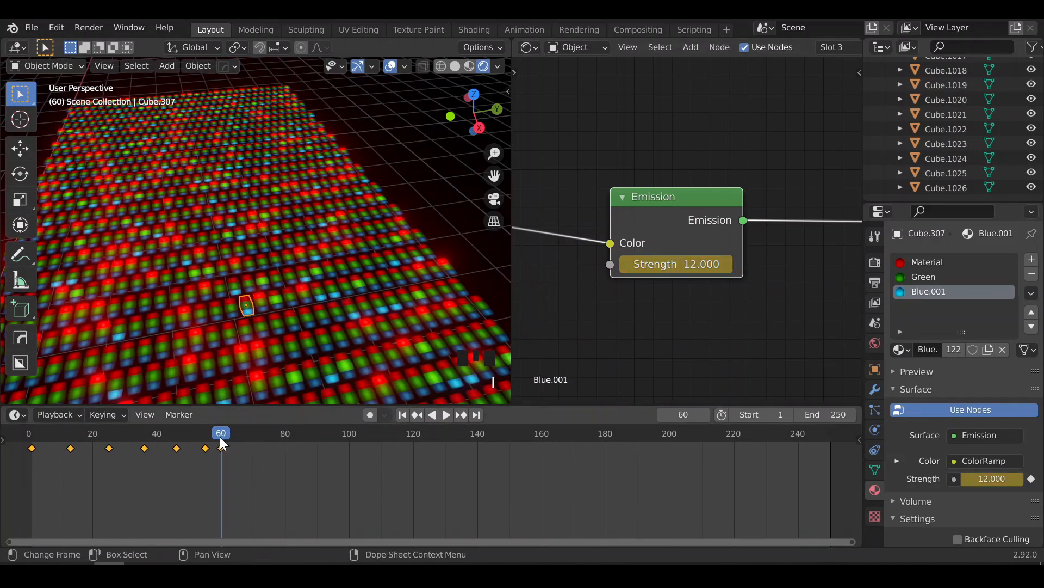
key(shift+Left)
key(space)
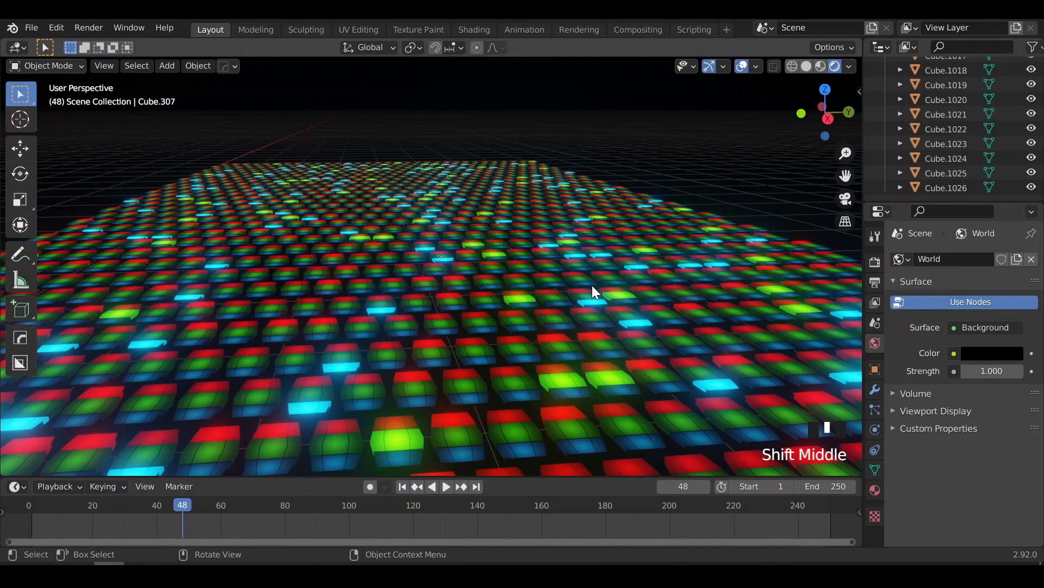
Duplicate the whole pixel screen straight up along Z to form a ceiling above the floor
key(a)
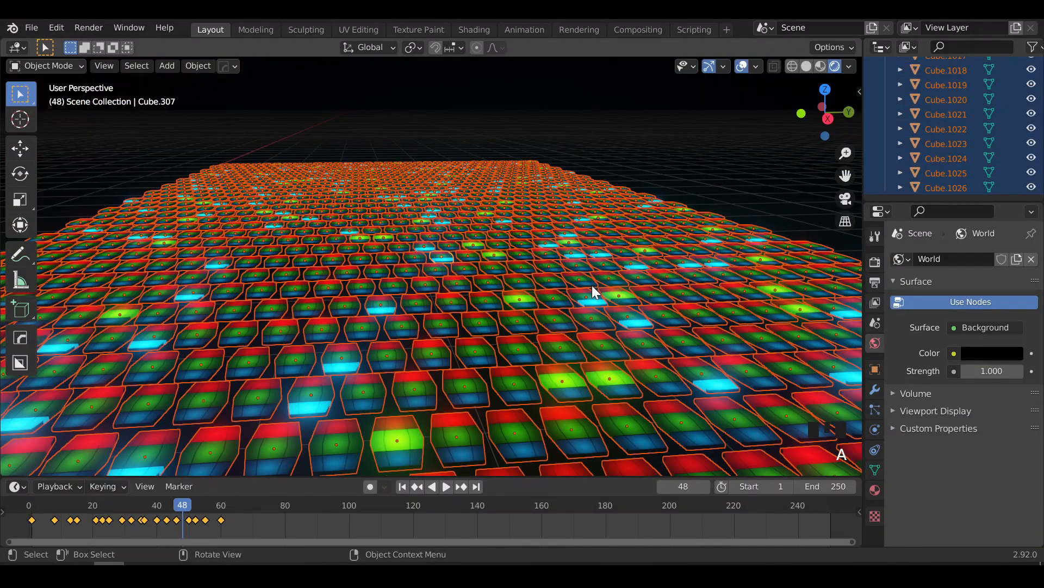
key(shift+d)
key(z)
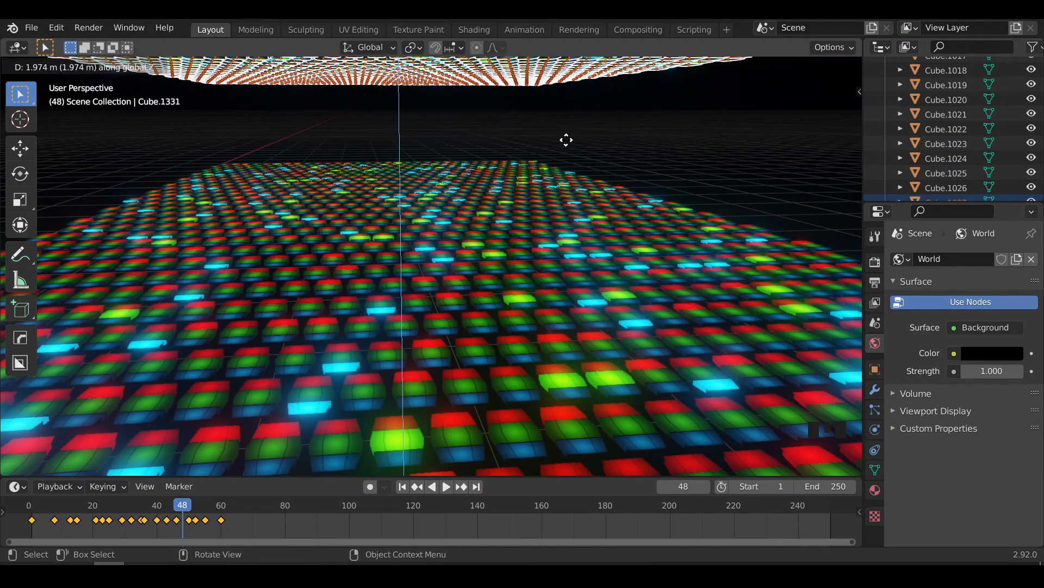
click(595, 164)
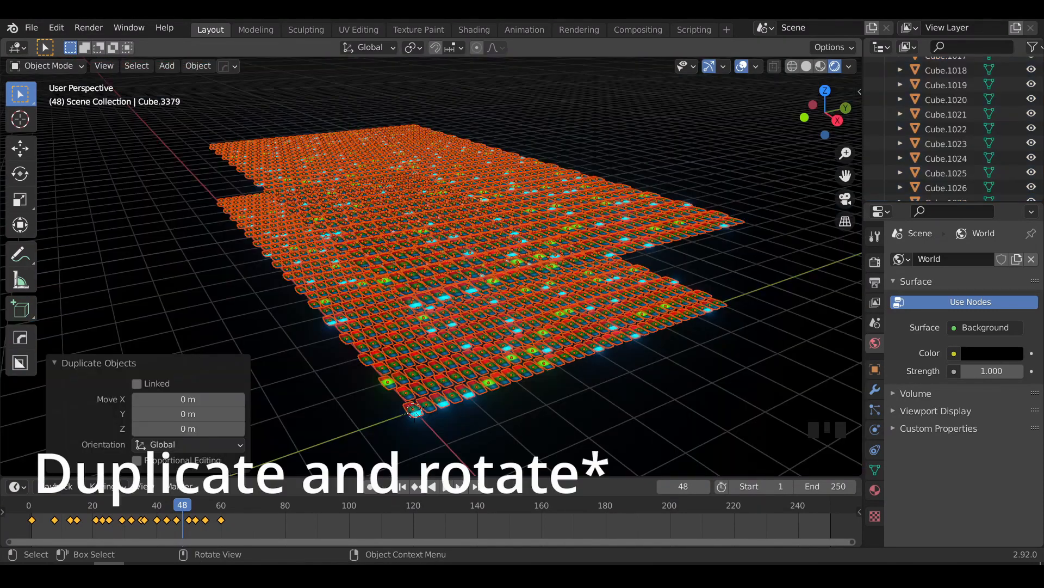
Rotate the duplicated floor and ceiling 90° about X and scale them about 1.96 along Y to form side walls
text(rx90)
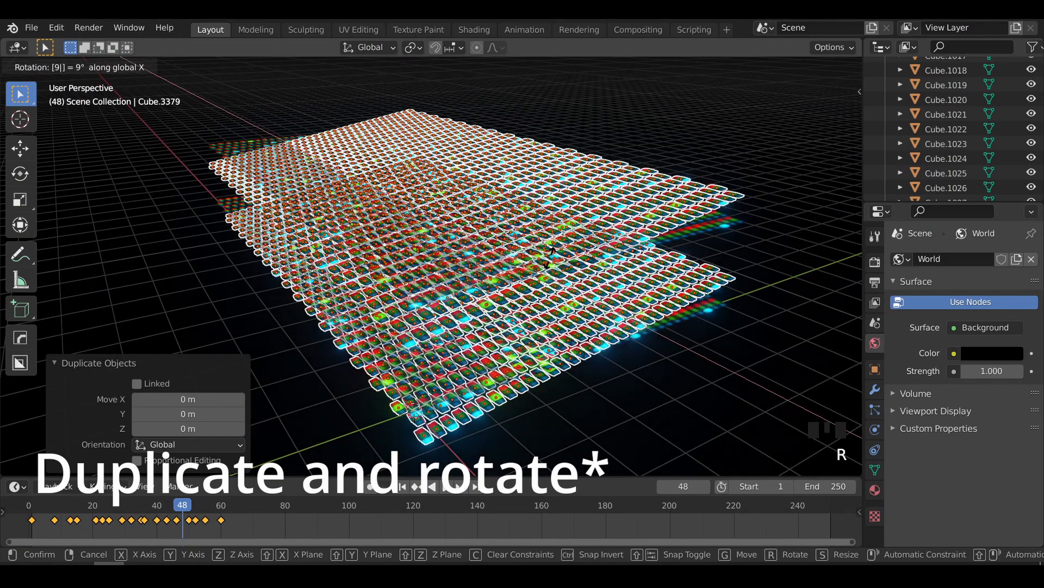
key(Return)
key(s)
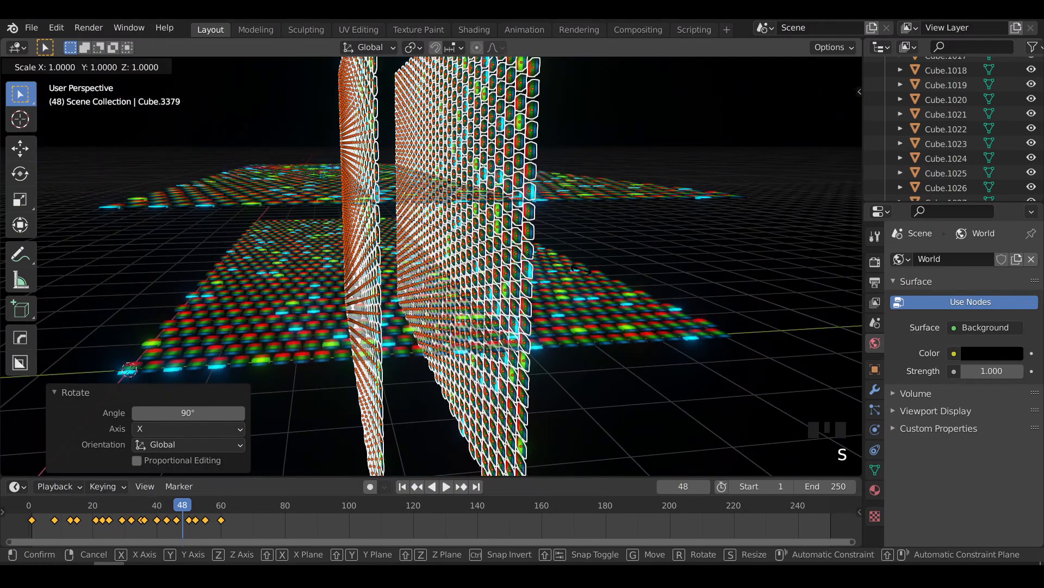
key(y)
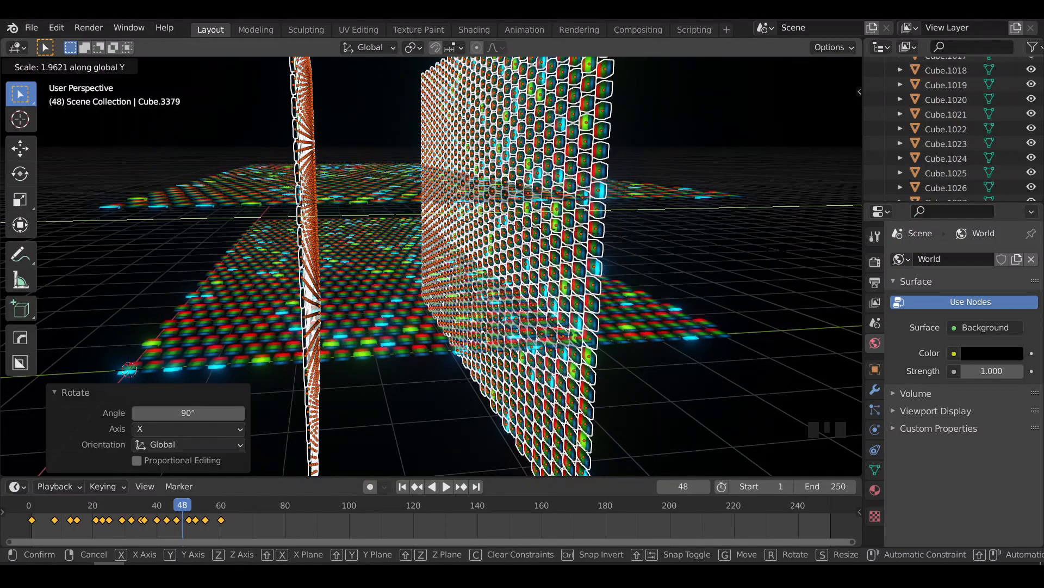
click(498, 252)
scroll(497, 252, up, 4)
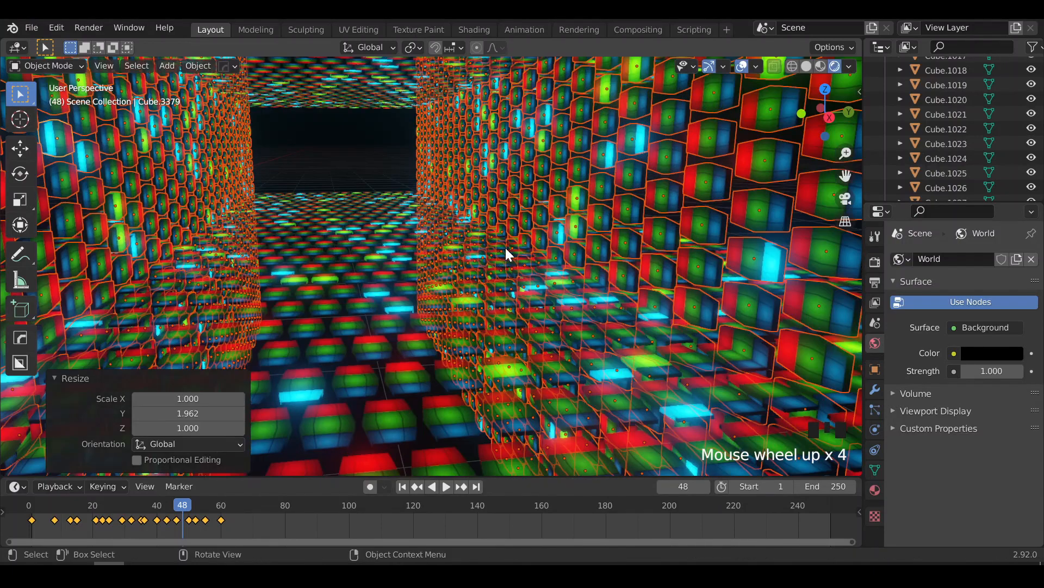
Raise the single upright pixel about 0.49 m along Z and shift it about -0.06 m along Y
middle_drag(505, 247, 514, 240)
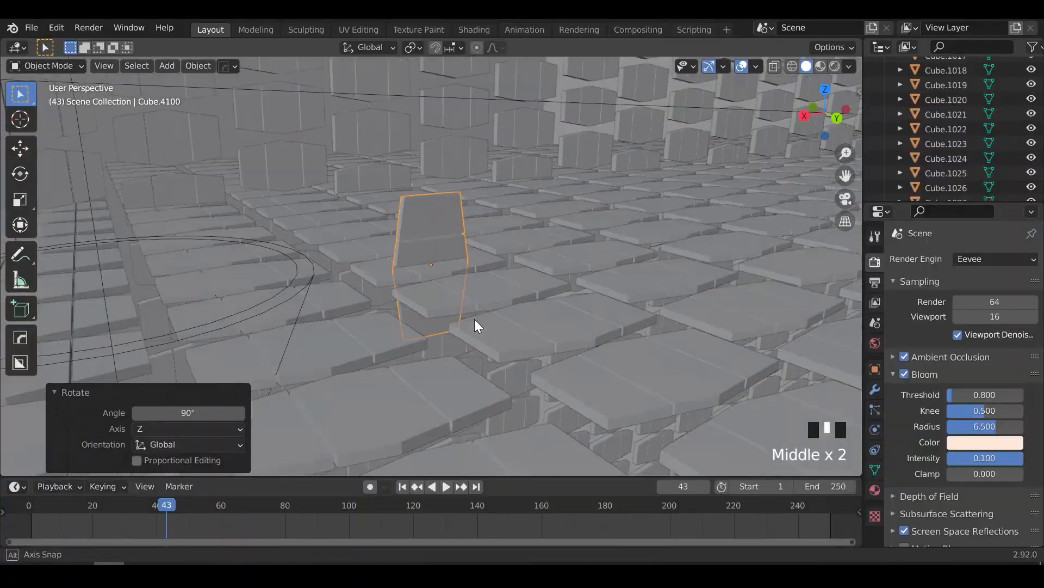
key(g)
key(z)
click(468, 300)
middle_drag(449, 317, 495, 308)
key(g)
key(y)
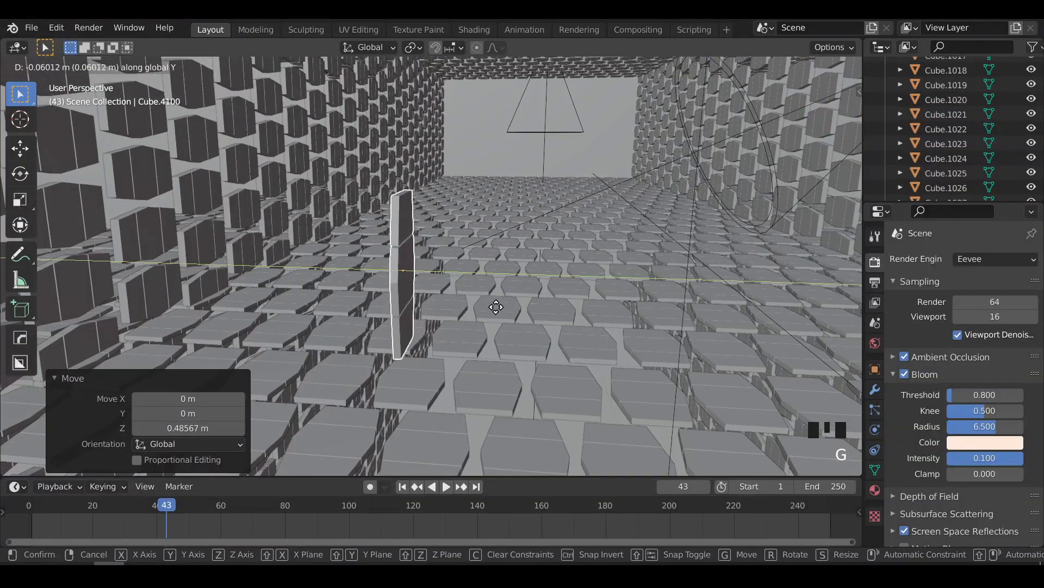
click(495, 308)
Start a row by duplicating the upright pixel twice along X, and duplicate the three selected pixels further along X
key(shift+d)
key(x)
click(479, 250)
key(shift+d)
key(x)
click(563, 250)
shift+click(462, 250)
shift+click(381, 254)
key(shift+d)
key(x)
click(676, 233)
middle_drag(677, 233, 415, 245)
key(a)
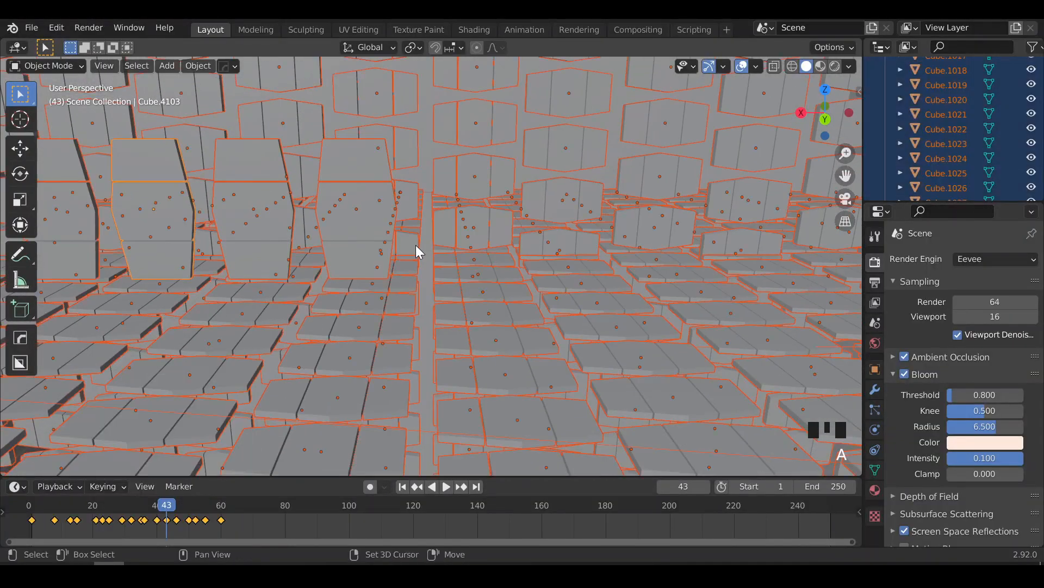
key(shift+d)
key(x)
right_click(517, 245)
key(ctrl+z)
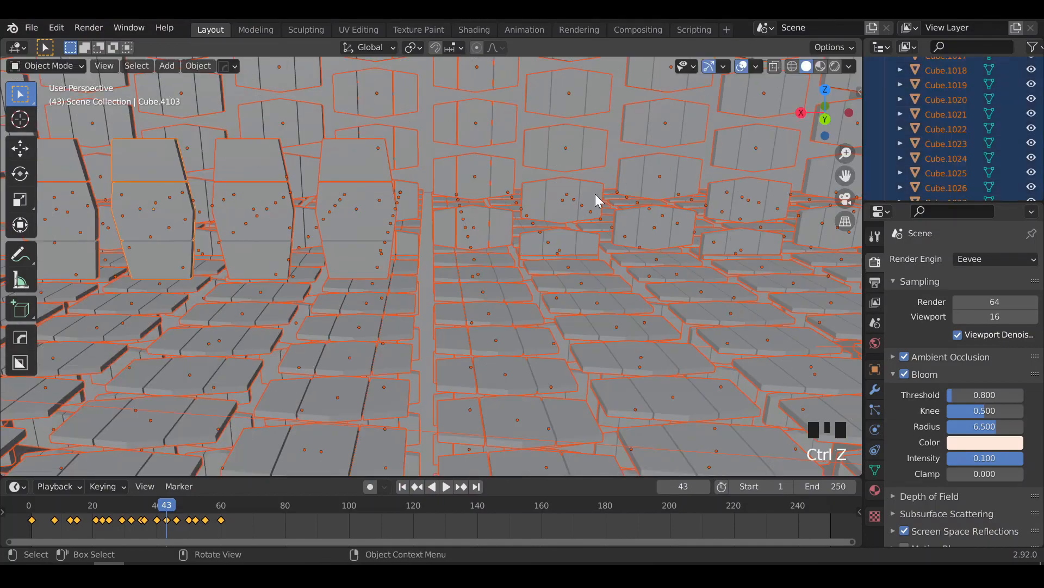
Select three neighbouring upright pixels and duplicate them along X to lengthen the row
click(368, 237)
shift+click(256, 212)
shift+click(163, 217)
key(shift+d)
key(x)
click(569, 243)
Add more upright pixels to the selection and duplicate the larger group along X to extend the row
shift+middle_drag(576, 243, 523, 283)
shift+click(399, 248)
shift+click(335, 261)
shift+click(261, 272)
key(shift+d)
key(x)
click(685, 242)
Duplicate the selected row segment about 1.24 m along Y to the corridor's other side and adjust its position along Y
middle_drag(419, 229, 503, 209)
key(shift+d)
key(y)
click(697, 199)
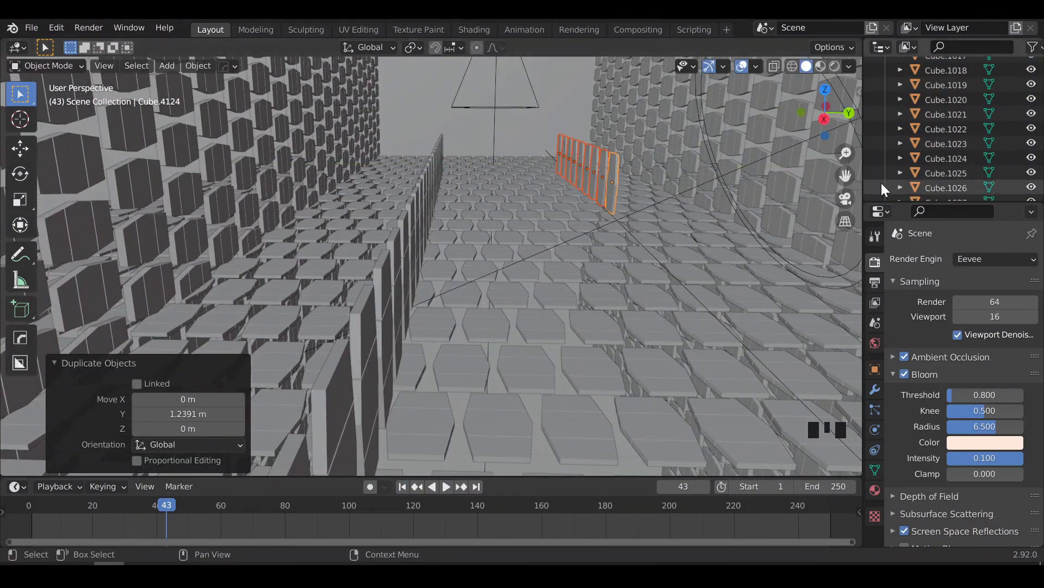
click(845, 187)
scroll(615, 276, down, 3)
key(g)
key(y)
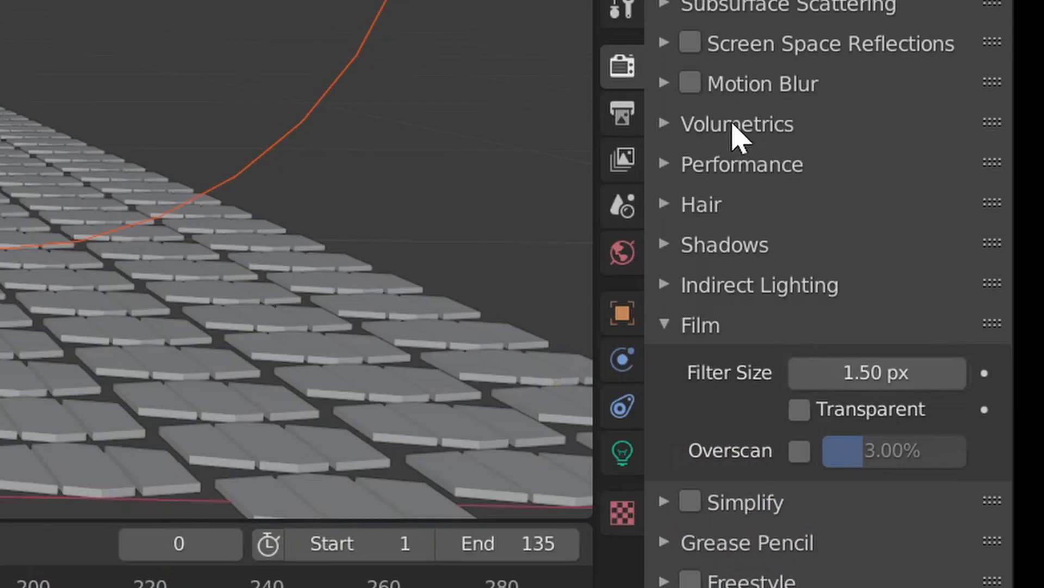
Set the render volumetrics to a 4 px tile size with 64 samples
click(736, 130)
click(852, 247)
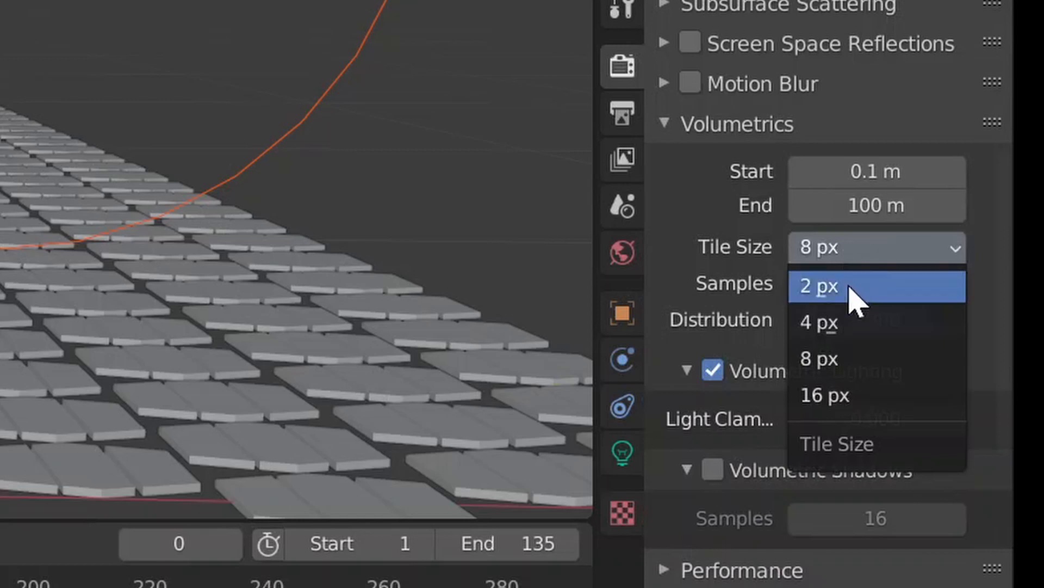
click(857, 324)
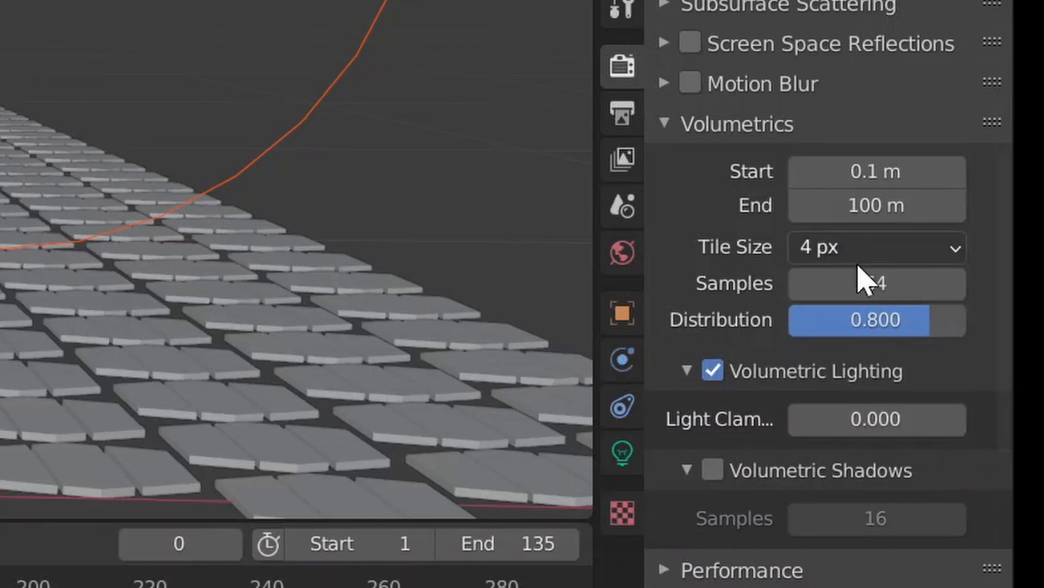
click(865, 283)
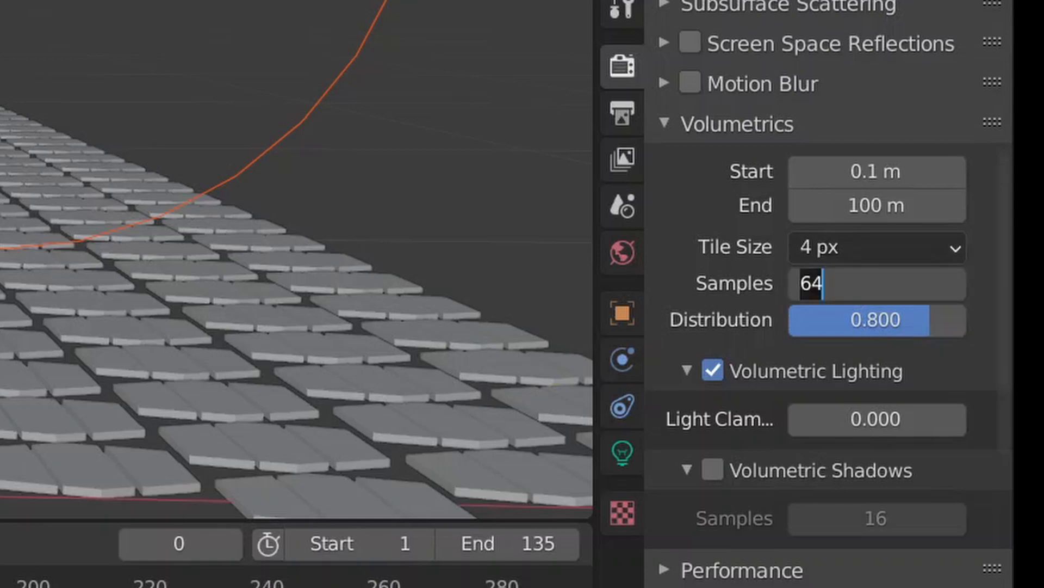
key(Return)
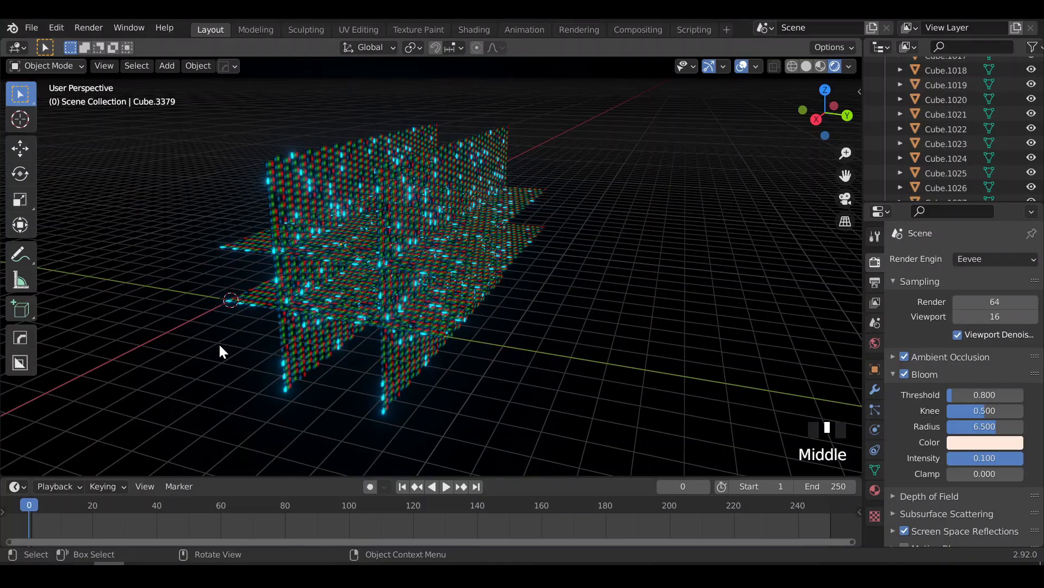
Add a cube at the origin, scaled up and moved along X to enclose the pixel corridor
key(shift+a)
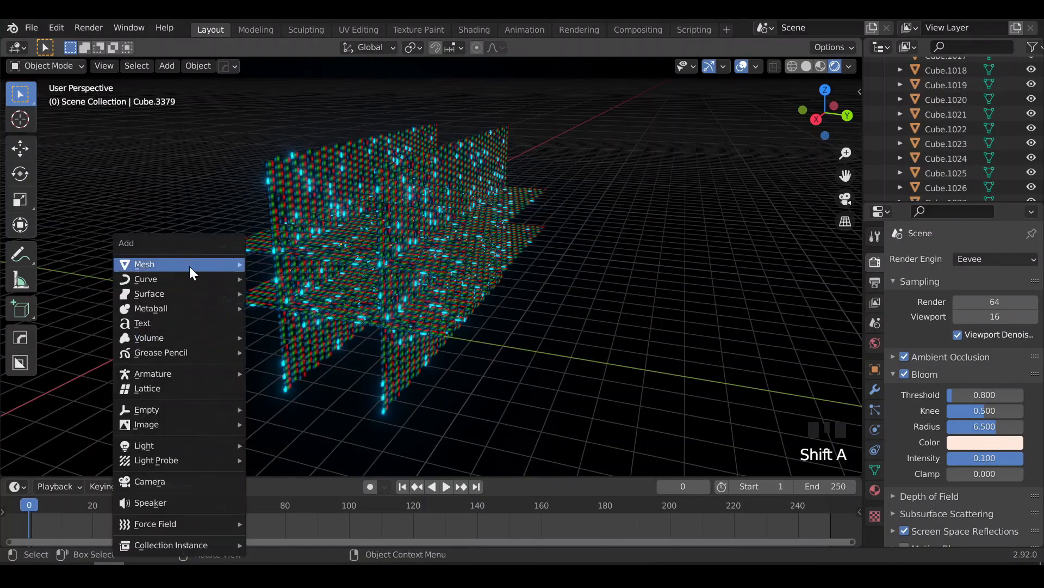
mouse_move(190, 266)
click(281, 295)
key(s)
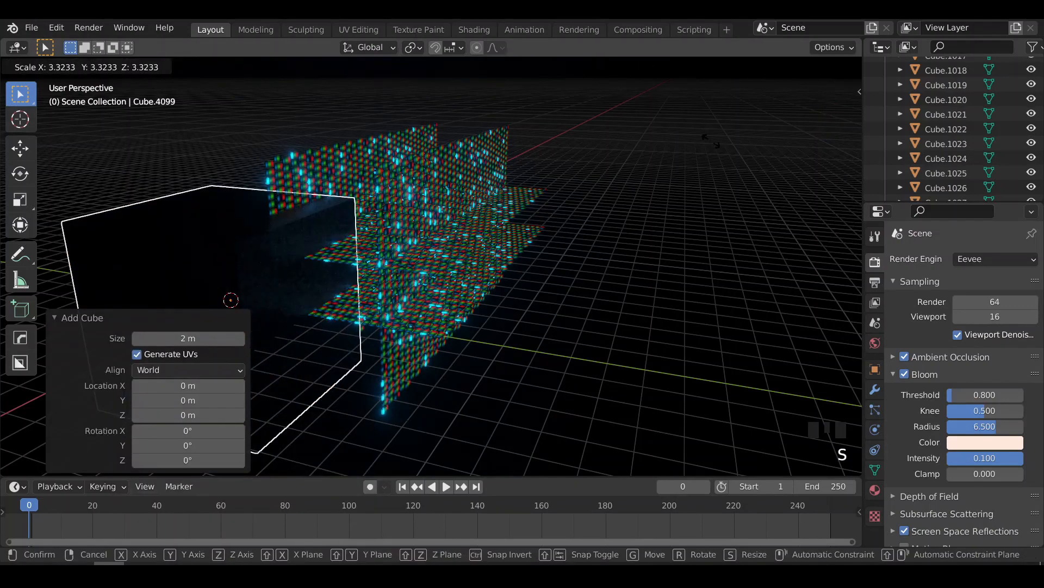
click(282, 233)
middle_drag(281, 233, 439, 282)
key(g)
key(x)
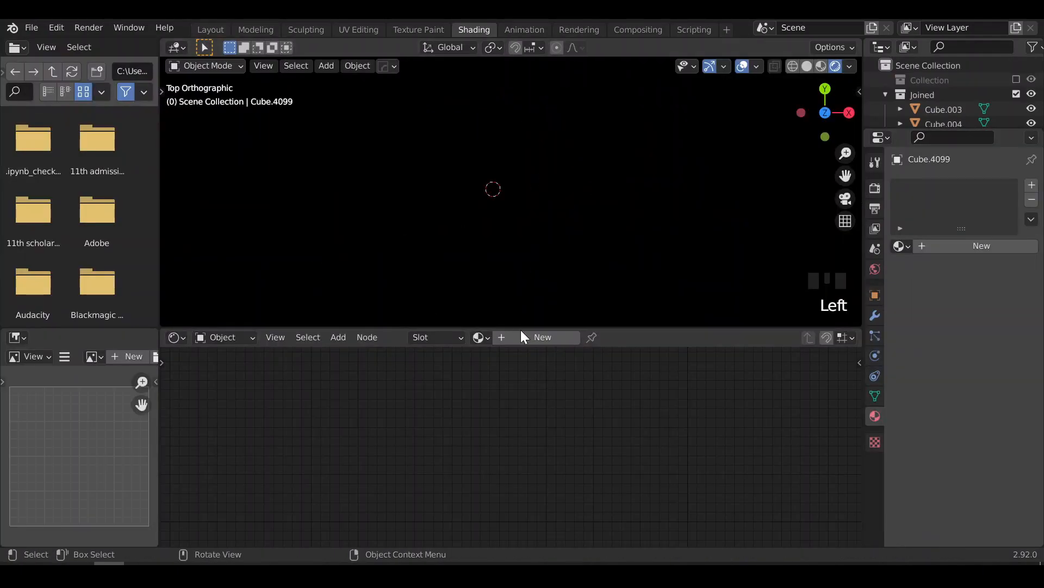
Give the cube a new material, replacing its Principled BSDF with a Principled Volume node linked to the Volume output
click(522, 335)
click(591, 390)
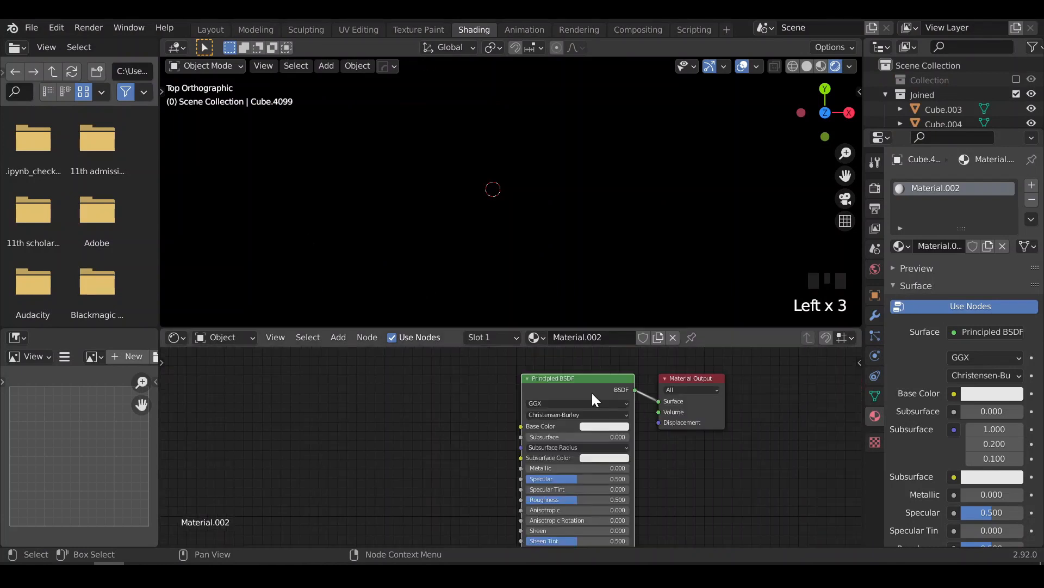
key(x)
key(shift+a)
click(593, 388)
text(princ)
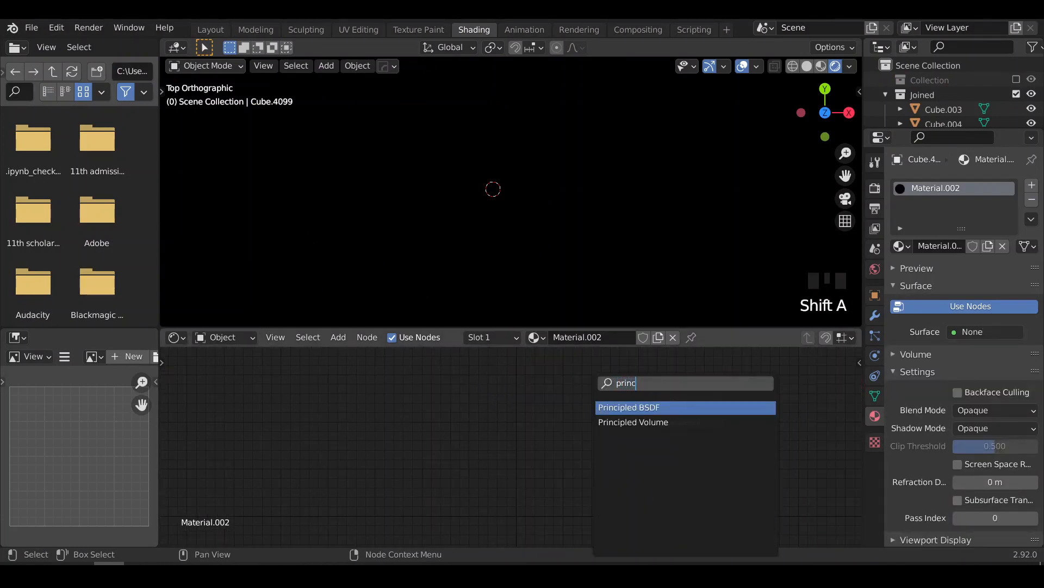
click(631, 422)
drag(612, 402, 659, 411)
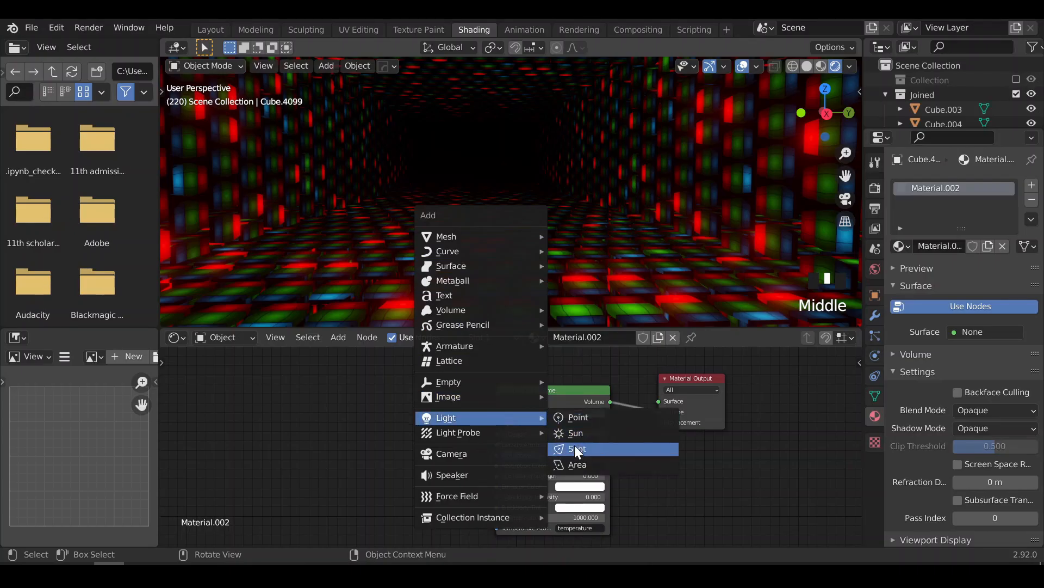
Add a spot light to the scene and view the spot lamps from inside the pixel corridor
key(Return)
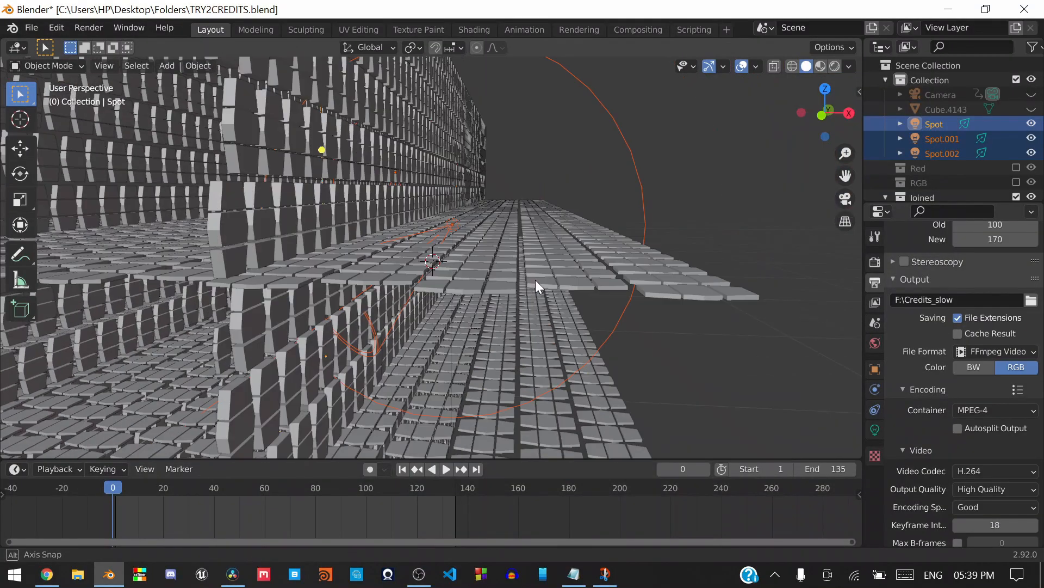
middle_drag(535, 280, 555, 276)
scroll(555, 277, up, 4)
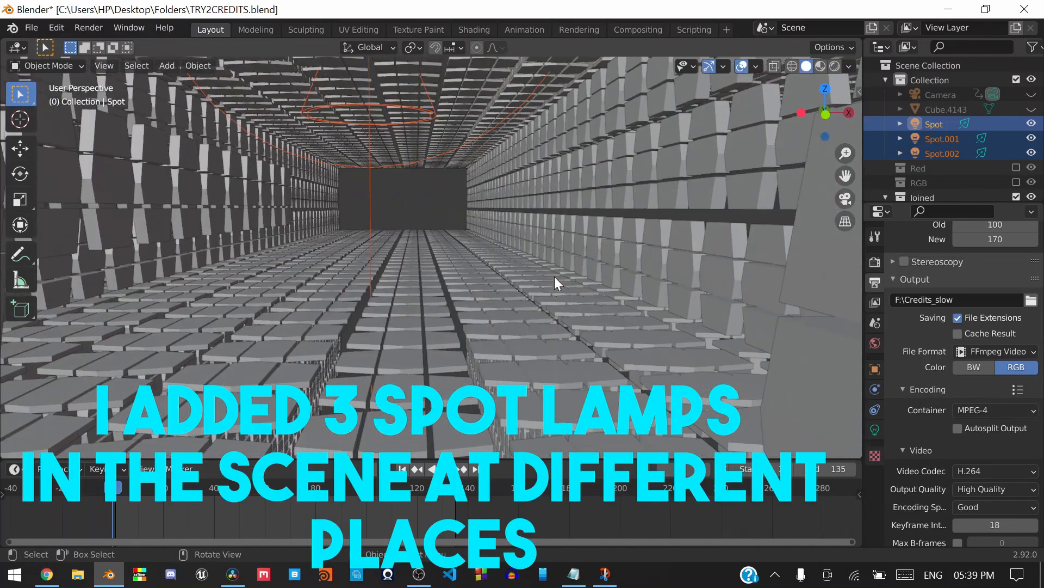
Add a camera to the scene and align it to the current view inside the pixel corridor
scroll(554, 277, down, 5)
mouse_move(553, 276)
middle_down()
mouse_move(543, 292)
mouse_move(546, 275)
middle_up()
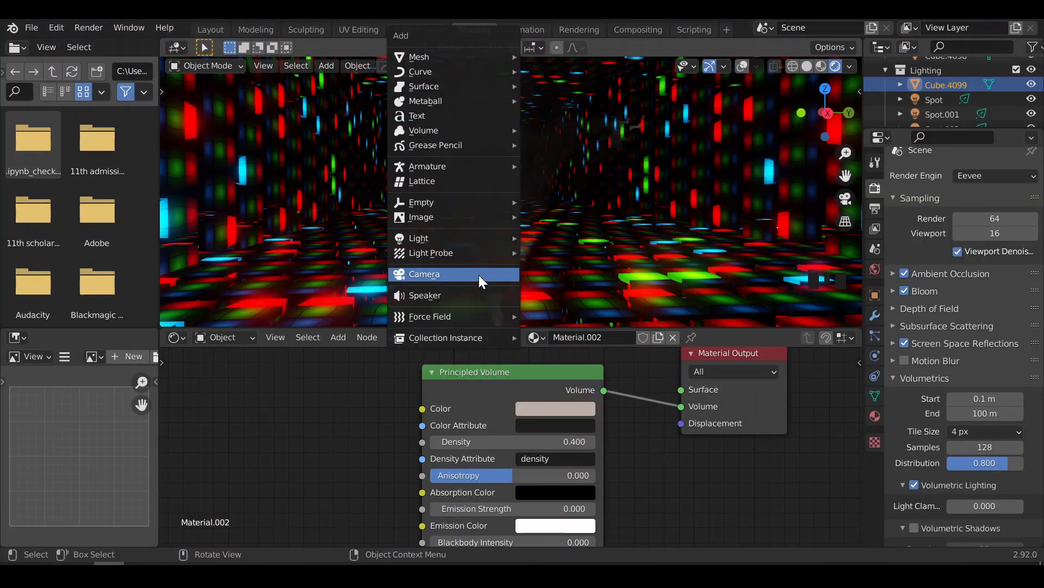
key(Return)
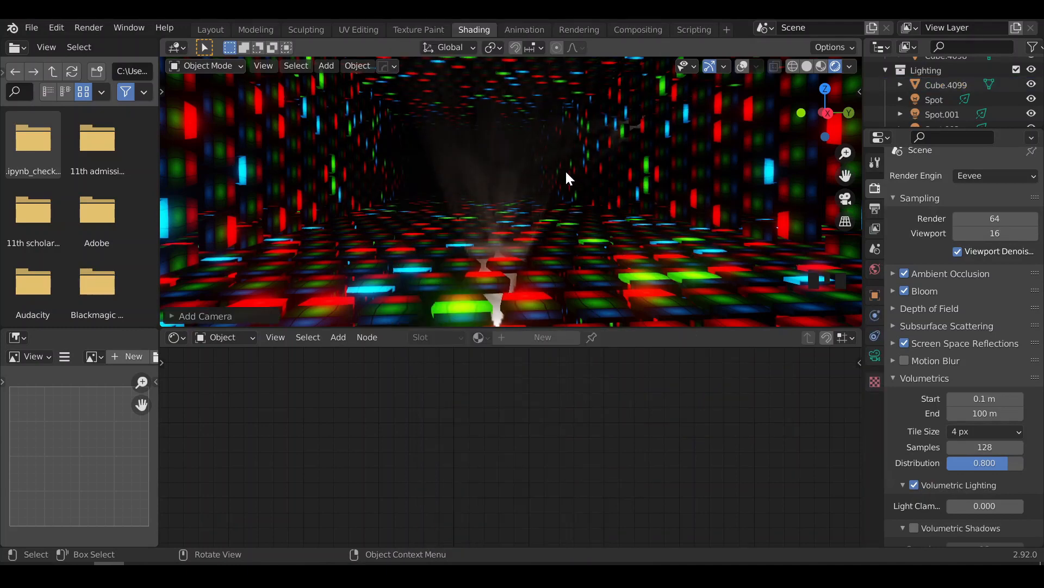
key(ctrl+alt+KP_0)
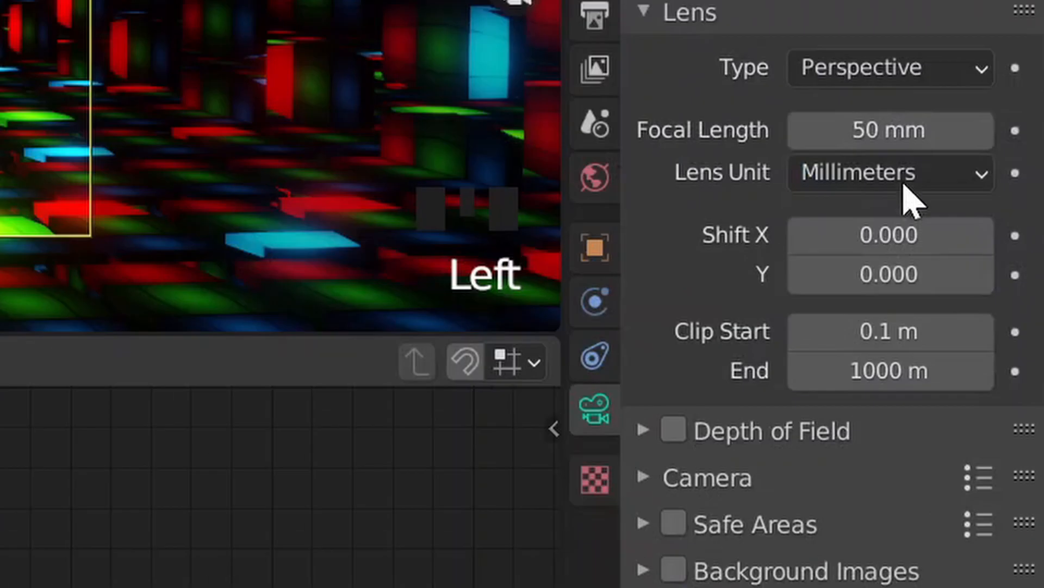
Set the camera's focal length to 18 mm and open its Depth of Field settings
click(875, 355)
drag(889, 130, 820, 131)
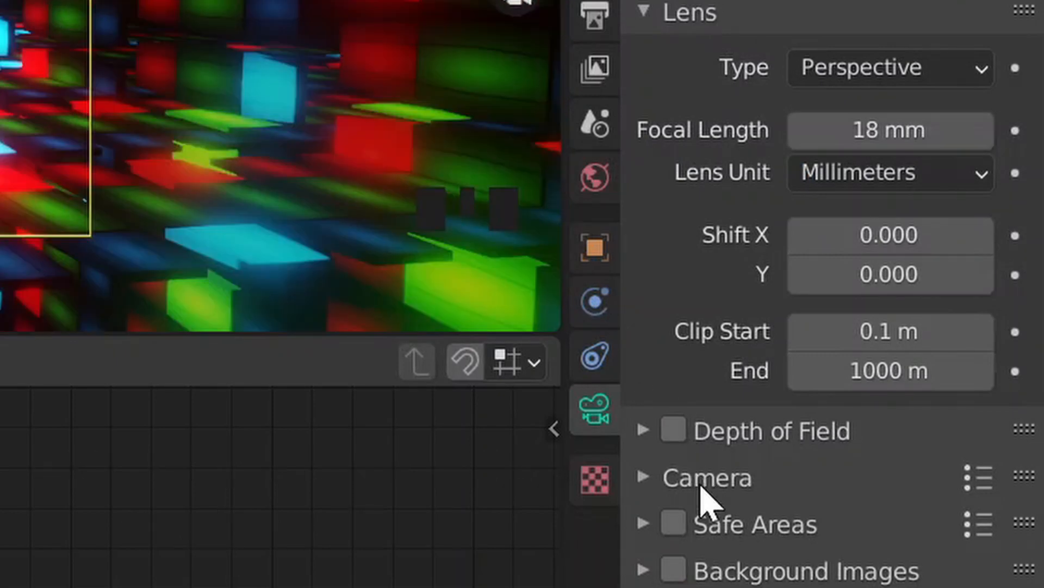
click(645, 433)
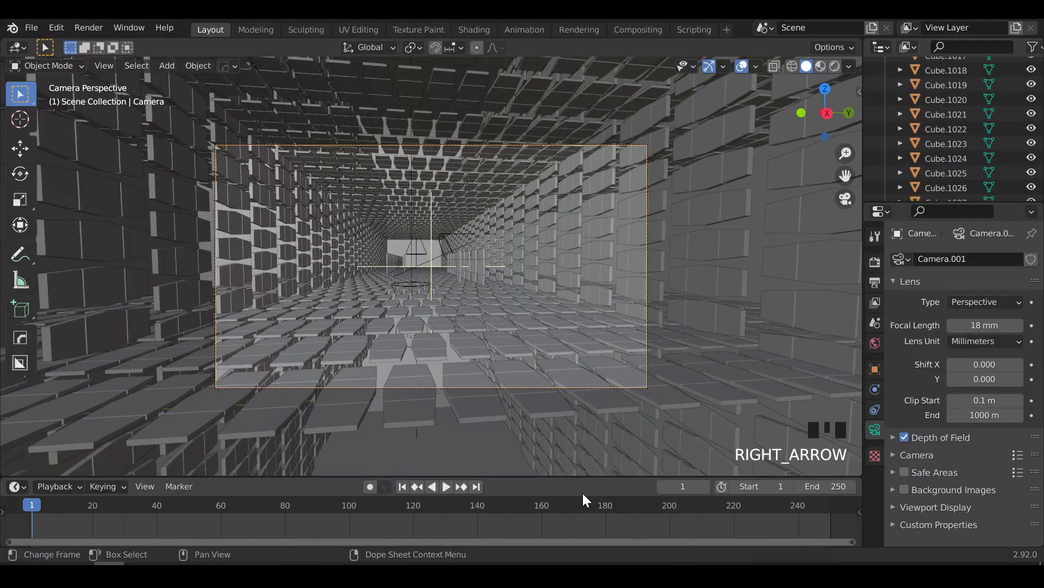
Keyframe the camera at frame 1, move it about -7.4 m along global X at frame 80, and insert a location keyframe there
key(i)
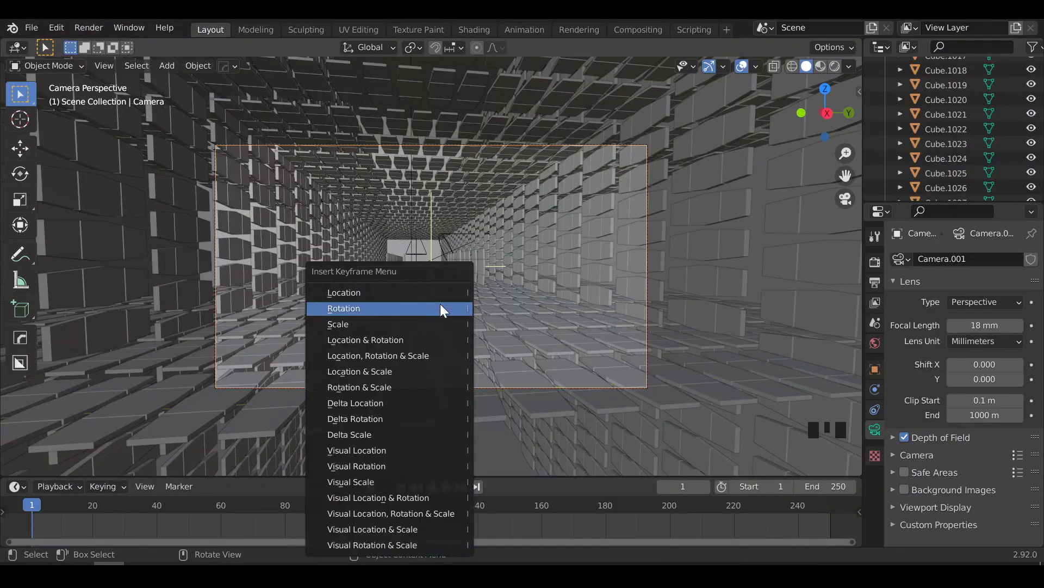
drag(31, 507, 57, 503)
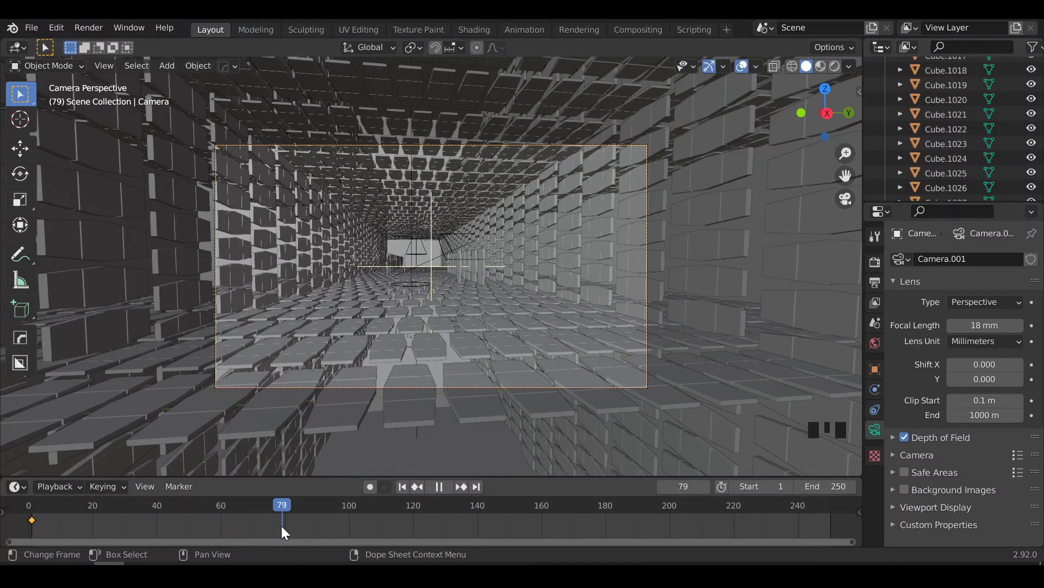
drag(281, 526, 283, 526)
key(g)
click(510, 318)
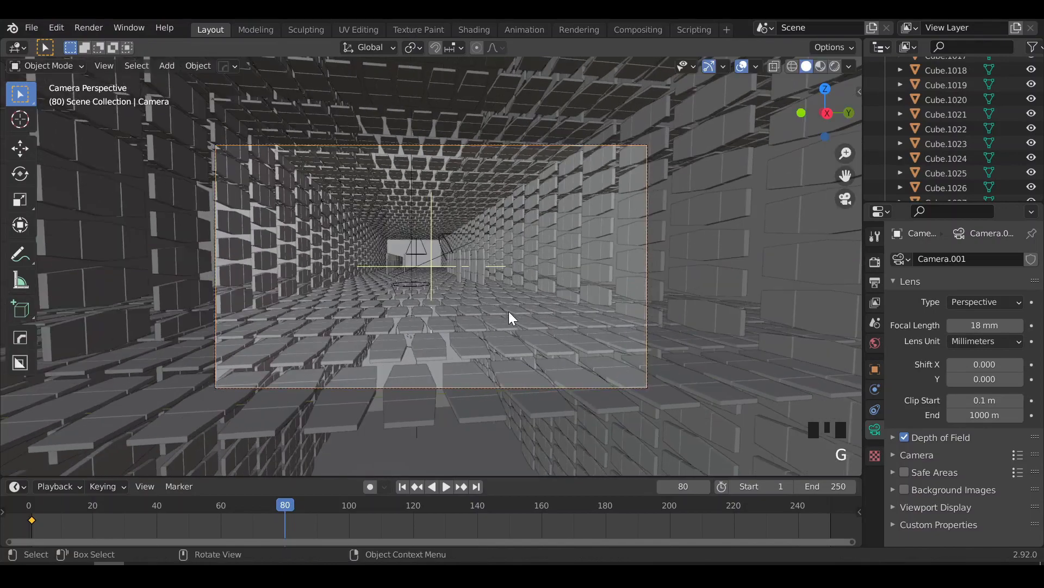
key(g)
key(x)
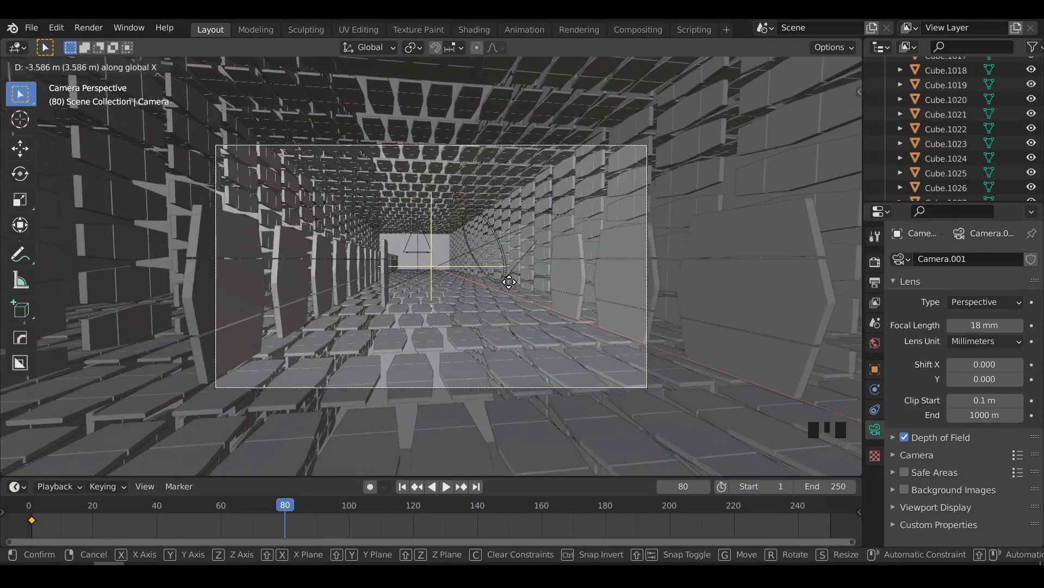
click(489, 246)
key(i)
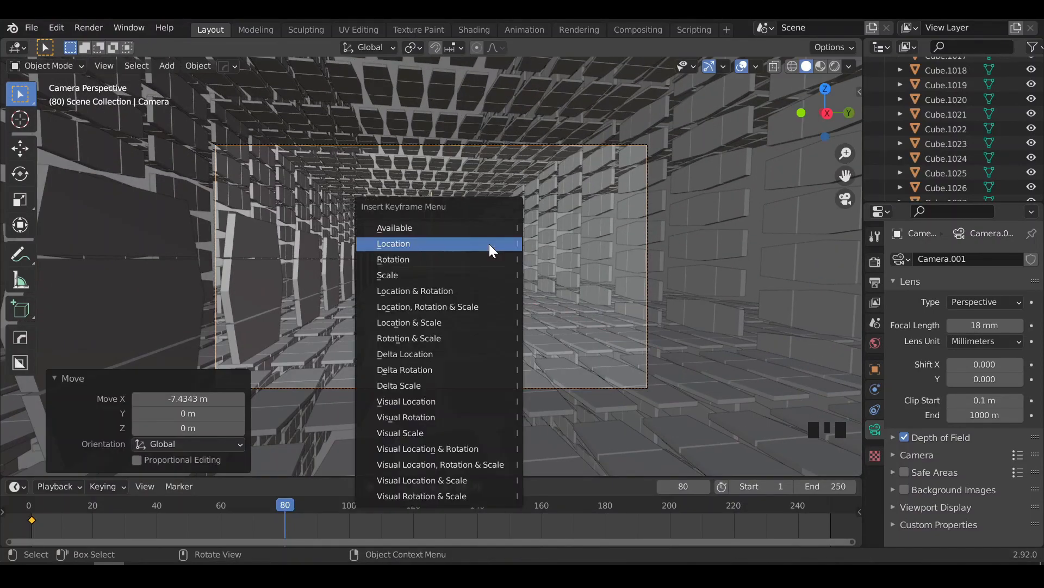
click(493, 251)
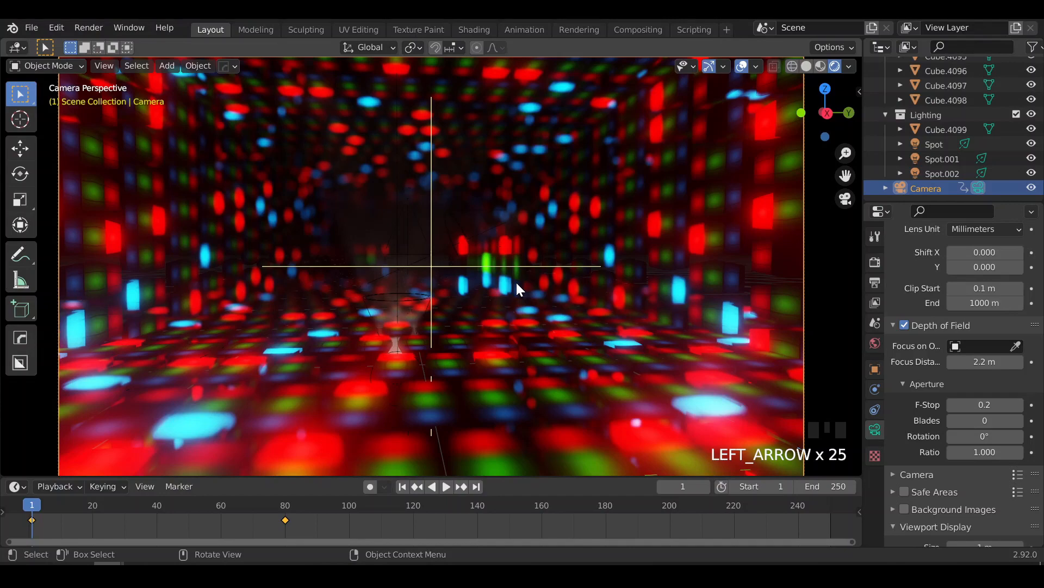
Insert rotation keyframes for the unrotated camera at frame 1 and at frame 26
key(i)
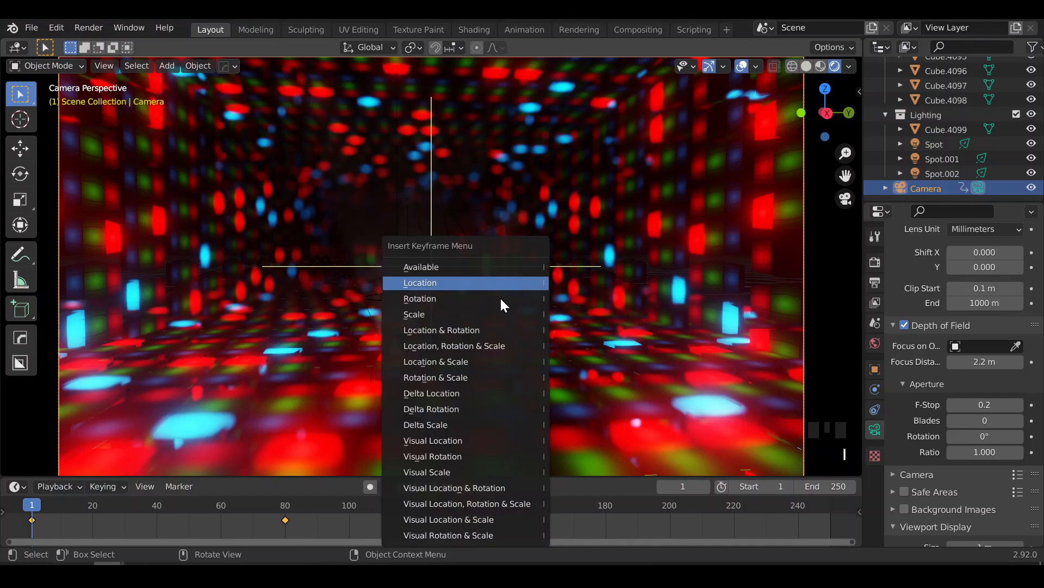
click(501, 298)
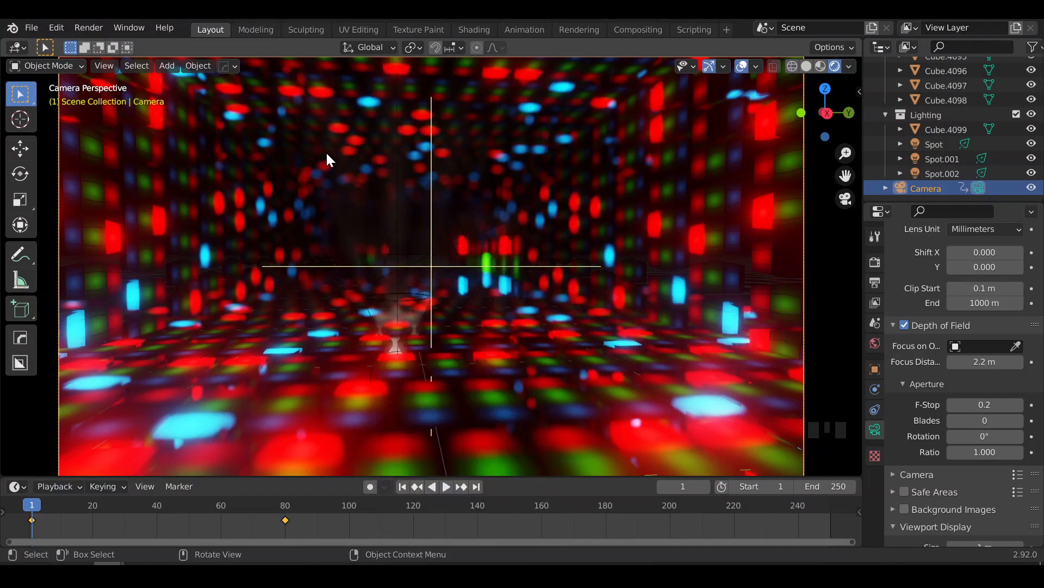
key(Right)
key(Right)
key(Right)
key(Right)
key(Right)
key(Right)
key(Right)
key(Right)
key(Right)
key(Right)
key(Right)
key(Right)
key(Right)
key(Right)
key(Right)
key(Right)
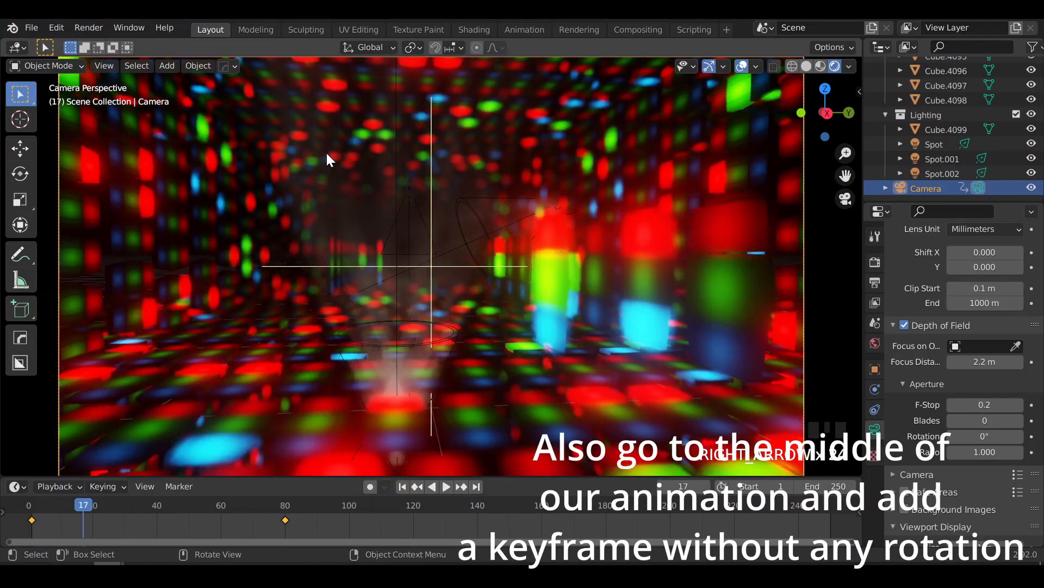
key(Right)
key(Right)
key(Right)
key(Right)
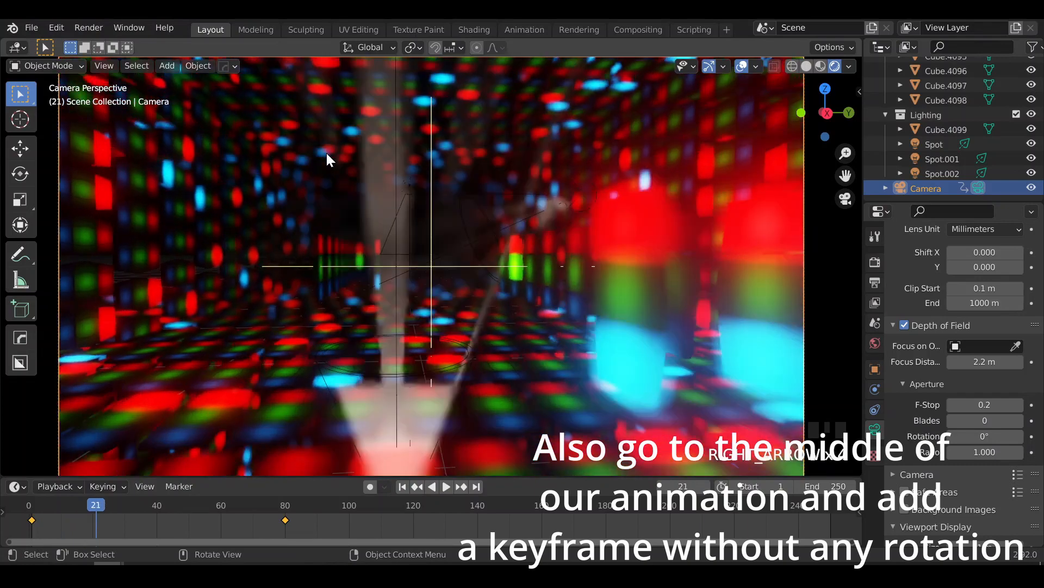
key(Right)
key(Right)
key(Right)
key(Right)
key(Right)
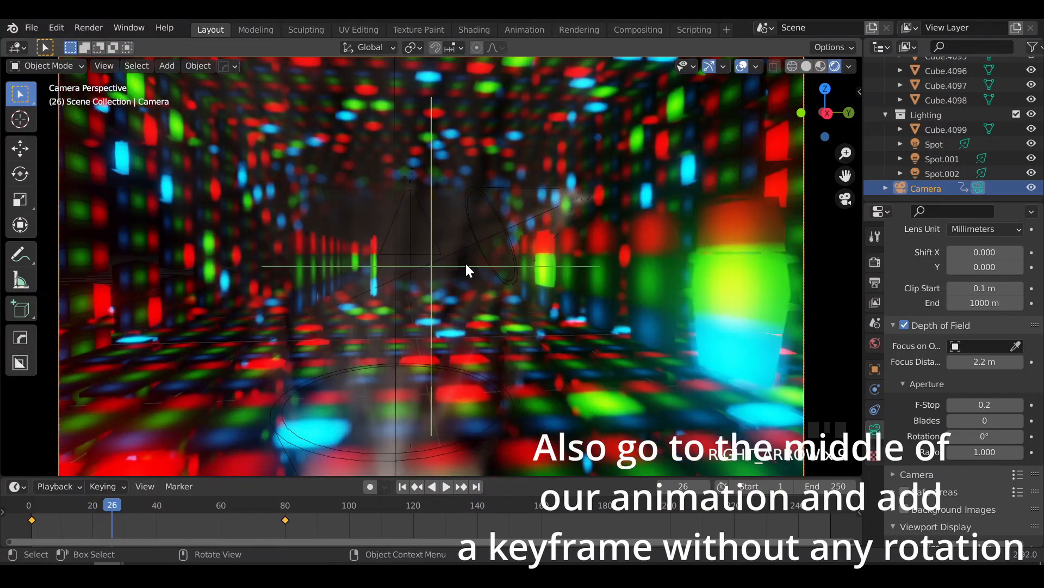
key(i)
click(466, 263)
At frame 80, roll the camera about -35.3° around the view axis and insert a rotation keyframe
key(Up)
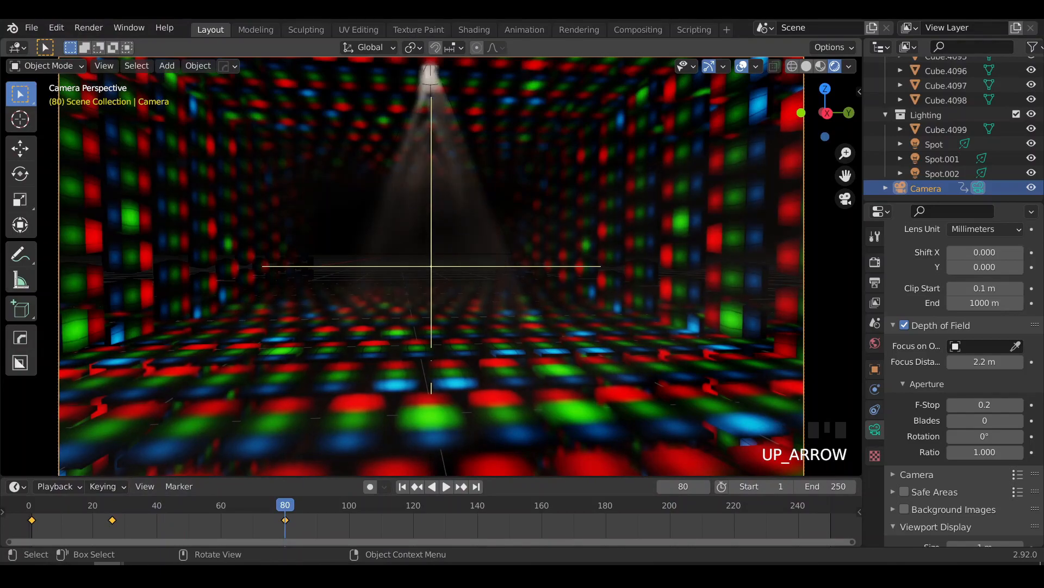
key(r)
key(Escape)
key(Up)
key(r)
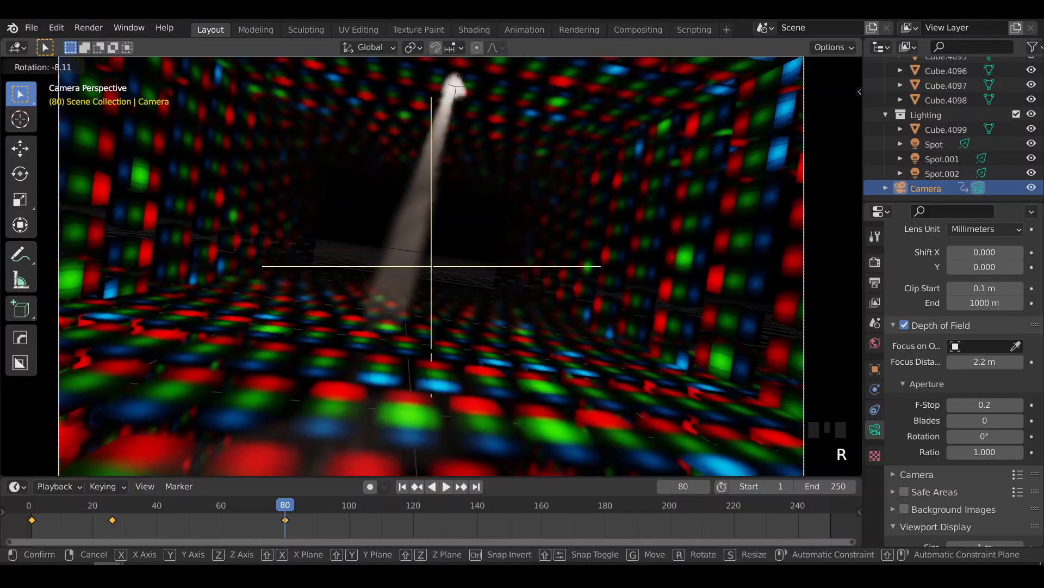
click(602, 223)
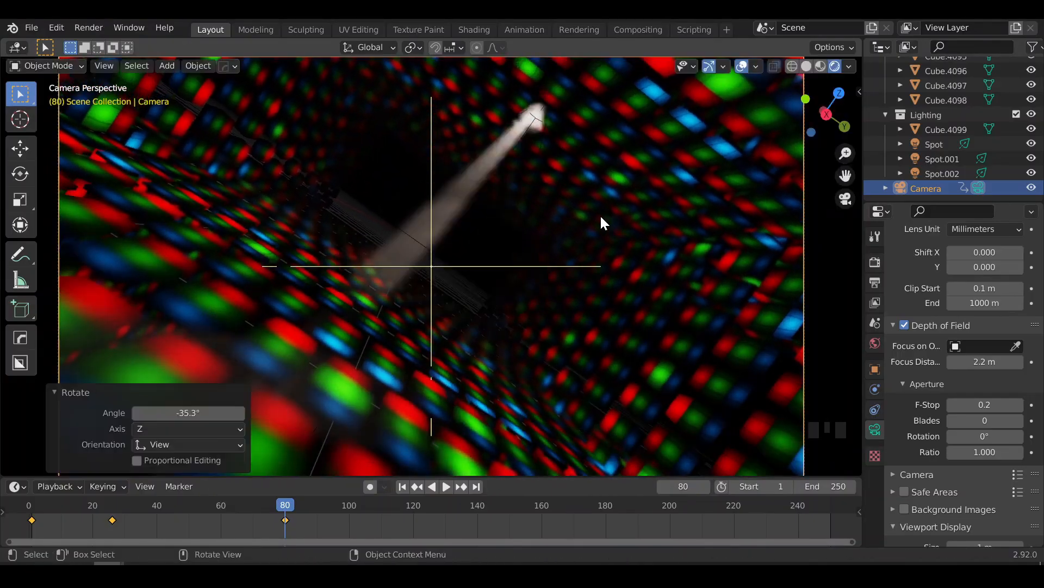
key(i)
click(533, 213)
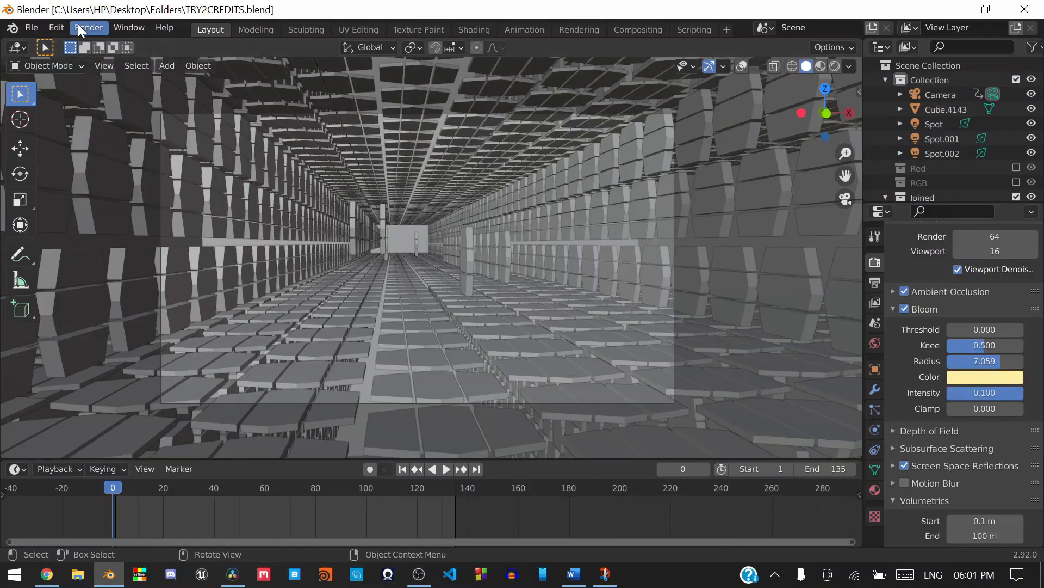
Render the current frame as an image and enable nodes in the compositor
click(80, 27)
click(94, 44)
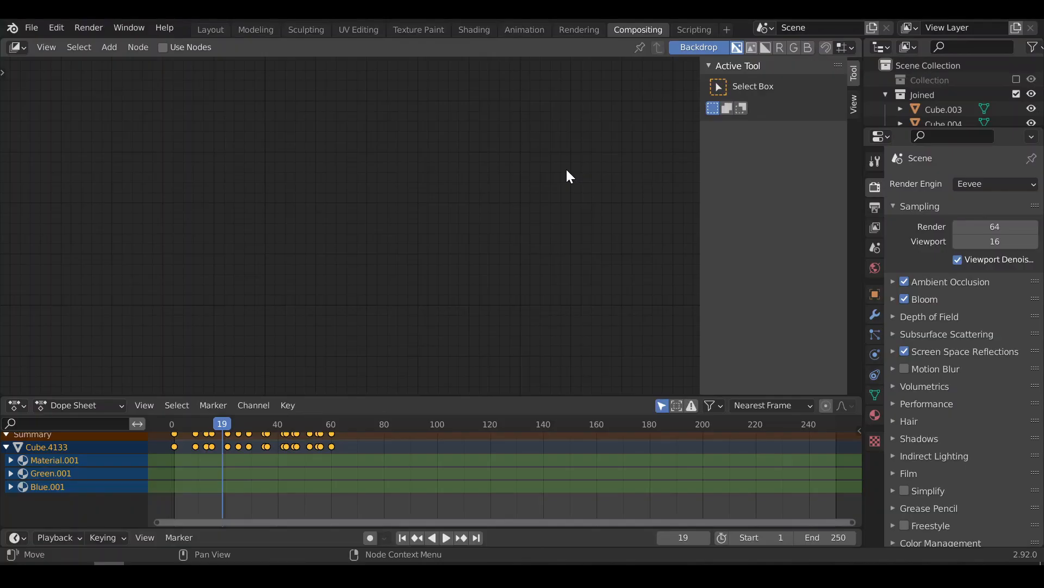
key(n)
click(163, 47)
middle_drag(344, 238, 431, 284)
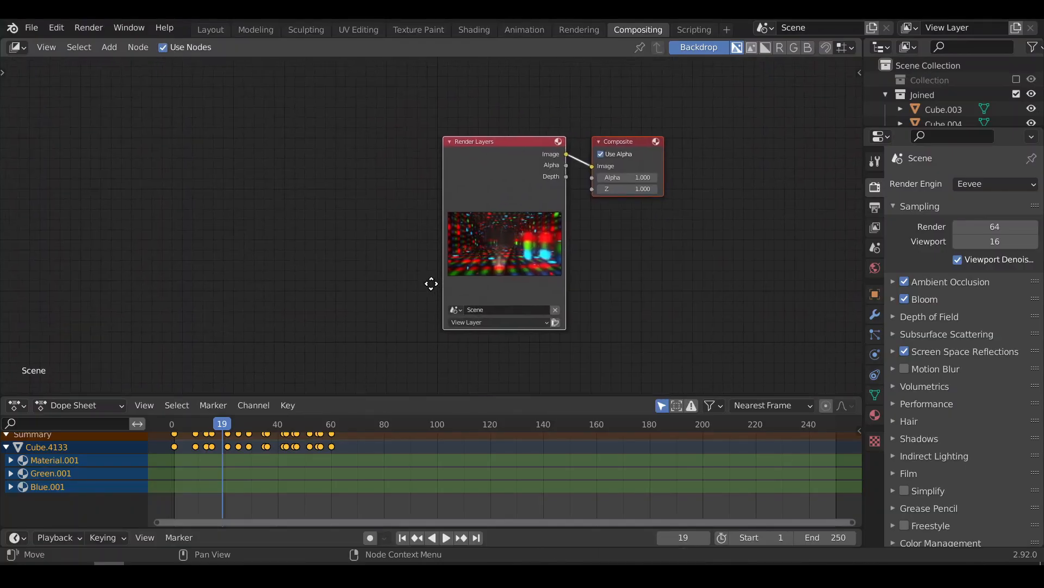
Connect a Viewer node to Render Layers beside Composite and merge both links through one reroute point
drag(473, 184, 119, 160)
ctrl+shift+click(120, 160)
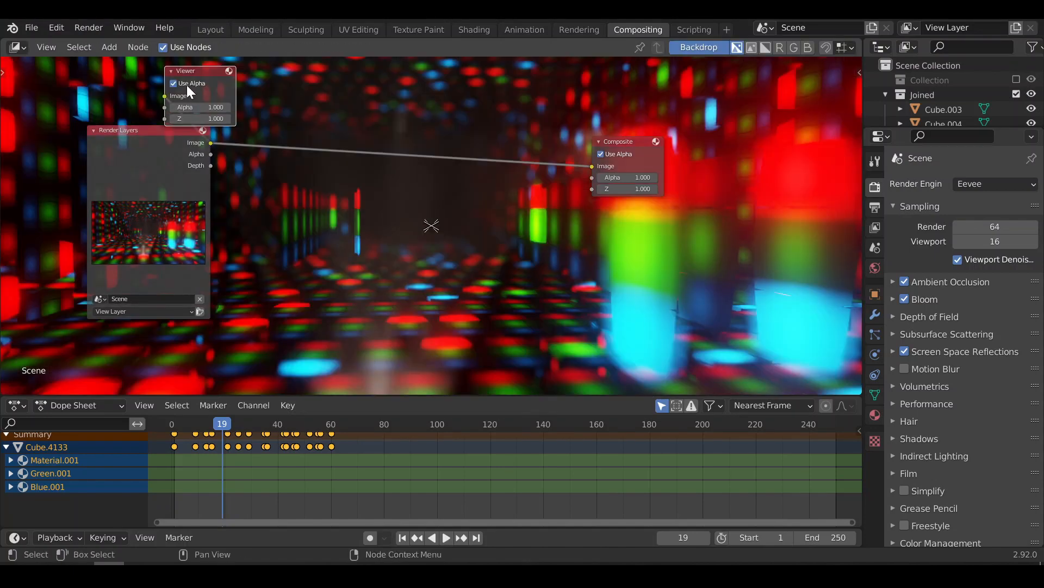
drag(204, 82, 663, 211)
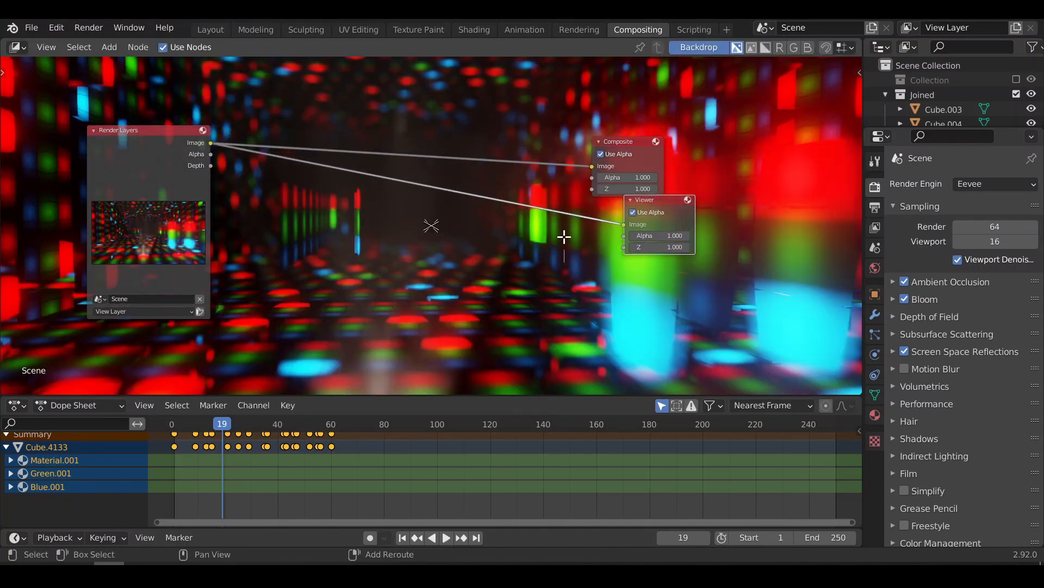
shift+right_drag(550, 148, 550, 145)
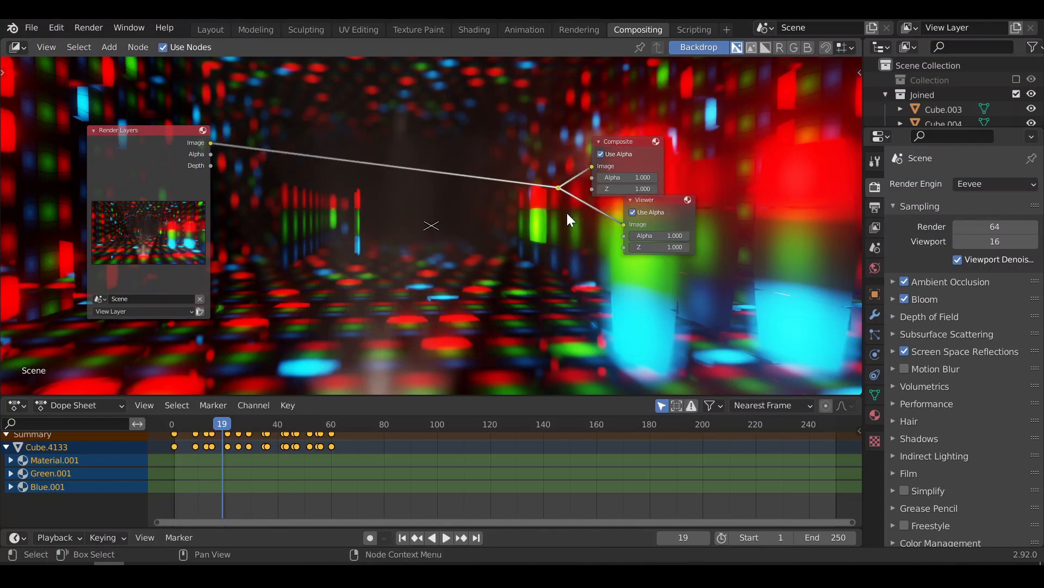
Add an RGB Curves node between Render Layers and the reroute point
scroll(566, 211, up, 2)
key(ctrl+v)
key(shift+a)
click(347, 208)
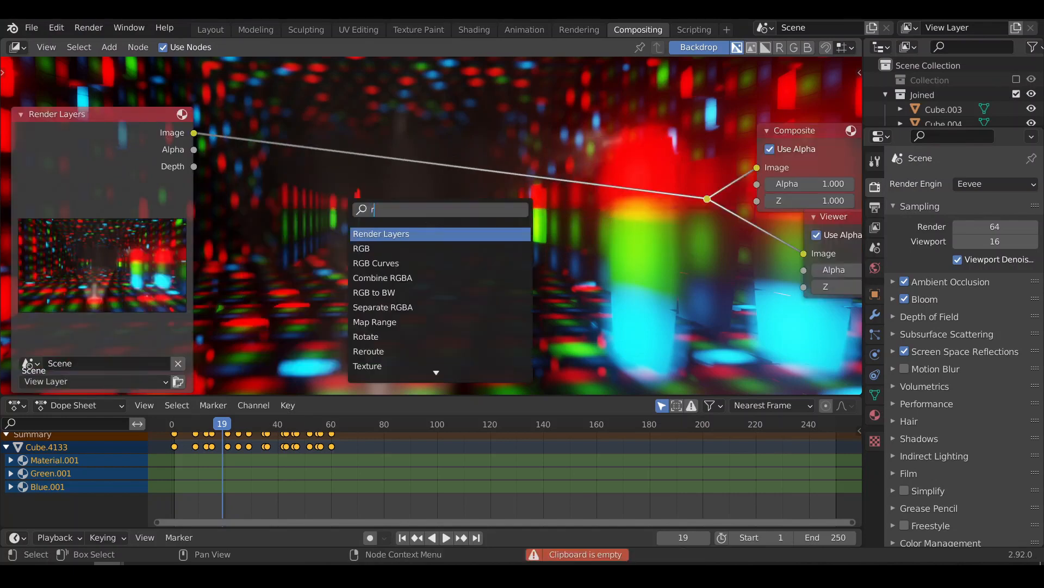
text(rgb)
key(Return)
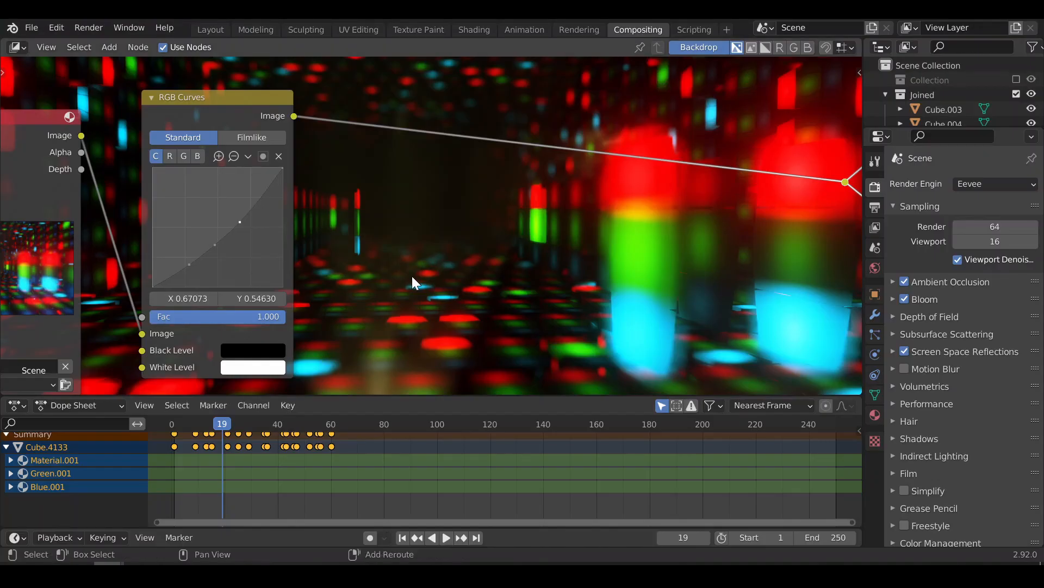
Add a Color Correction node to the compositor after RGB Curves
key(shift+a)
click(412, 276)
text(colo)
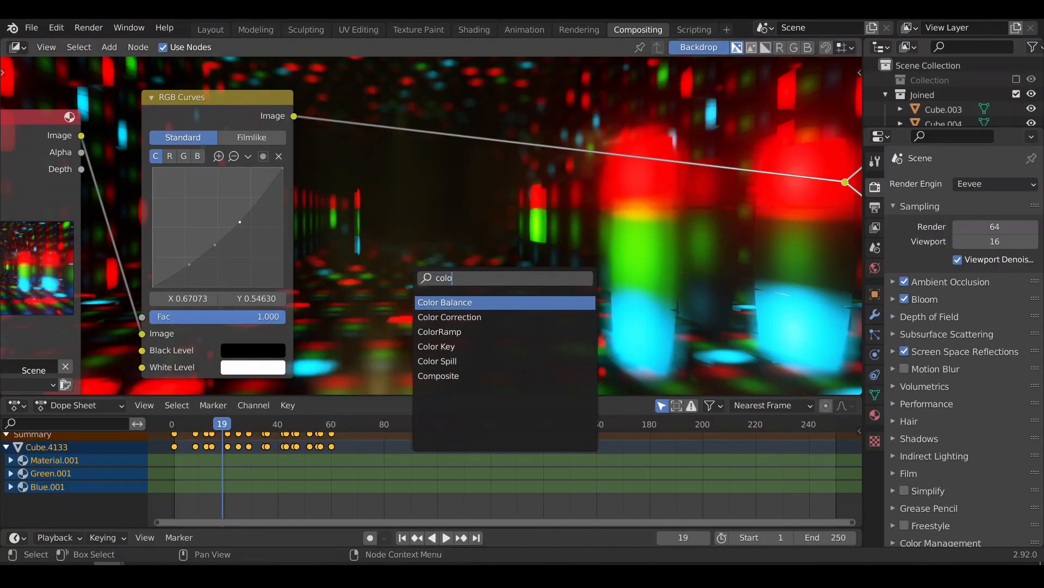
key(Down)
key(Return)
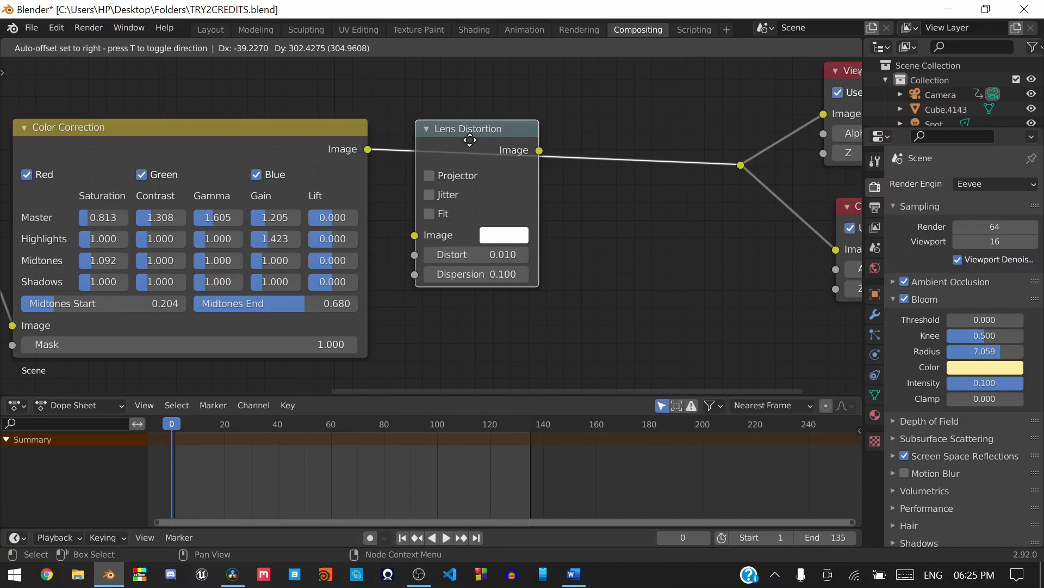
Insert the Lens Distortion and Glare nodes on the link between Color Correction and the reroute point
click(492, 140)
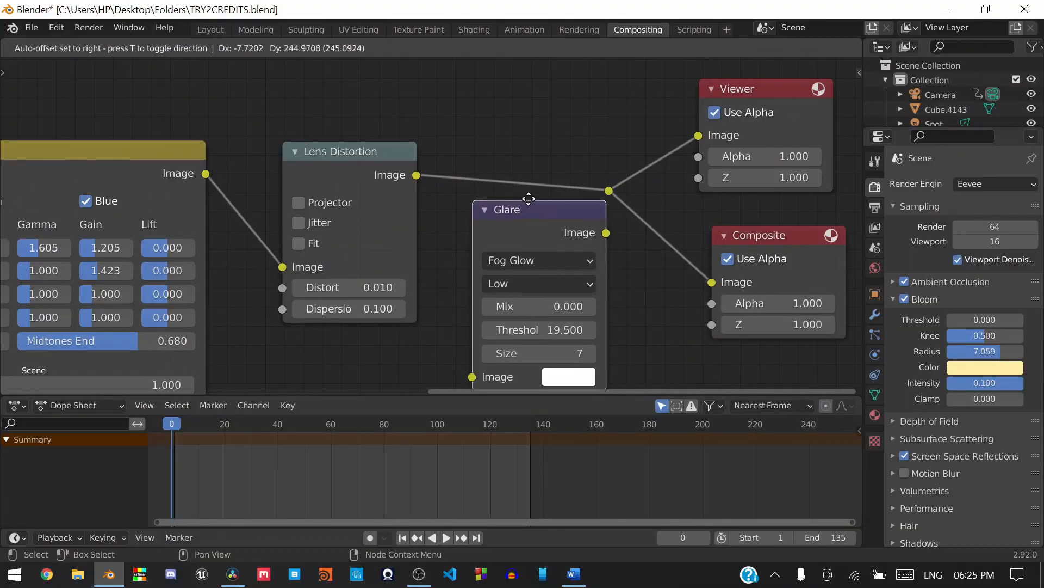
click(560, 137)
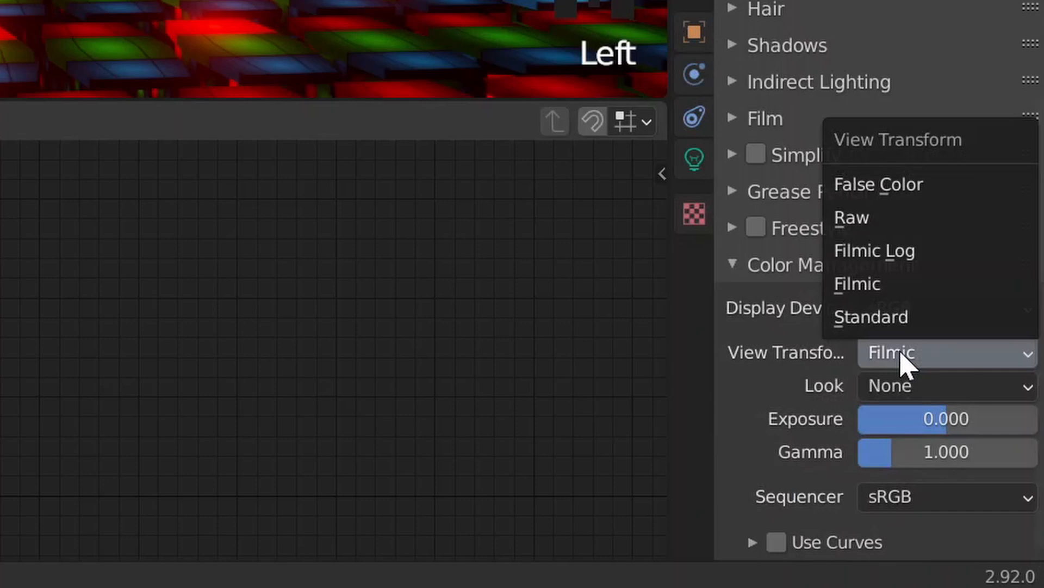
In Color Management, set the Look to Very High Contrast and increase the exposure
click(905, 387)
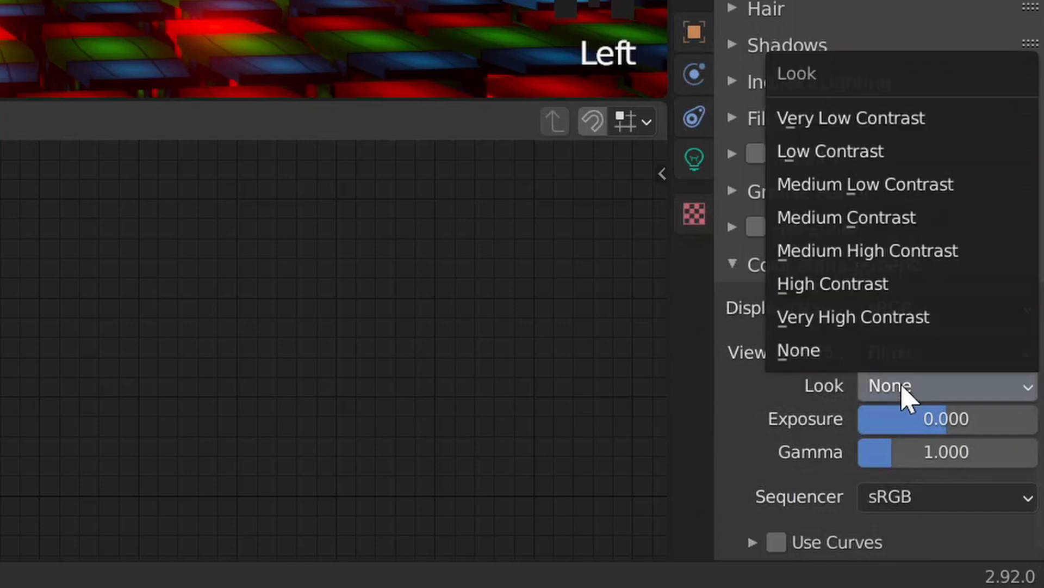
click(830, 422)
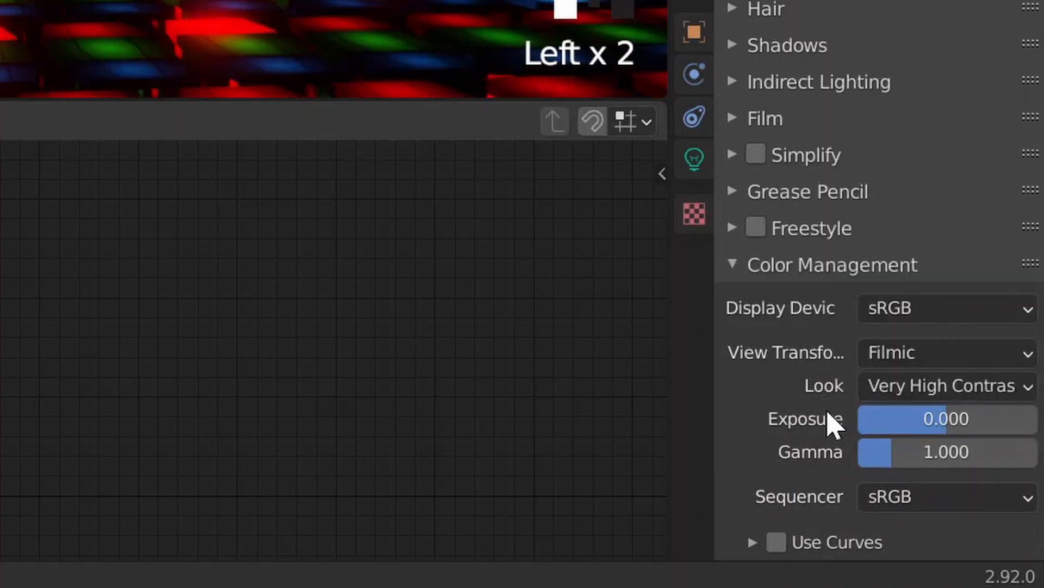
drag(937, 429, 965, 418)
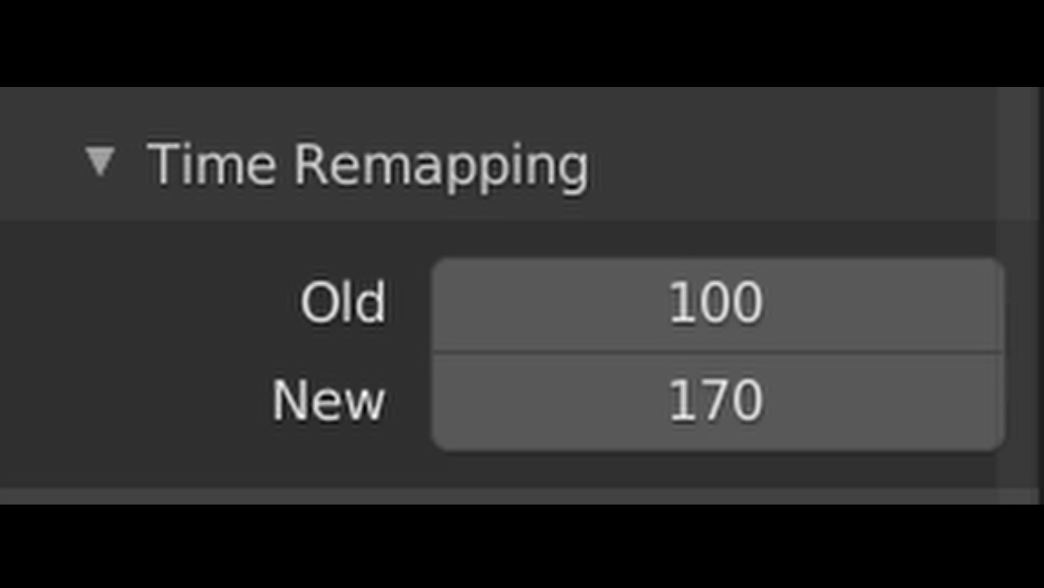
Set the output file format to FFmpeg Video with an MPEG-4 container
scroll(947, 424, down, 3)
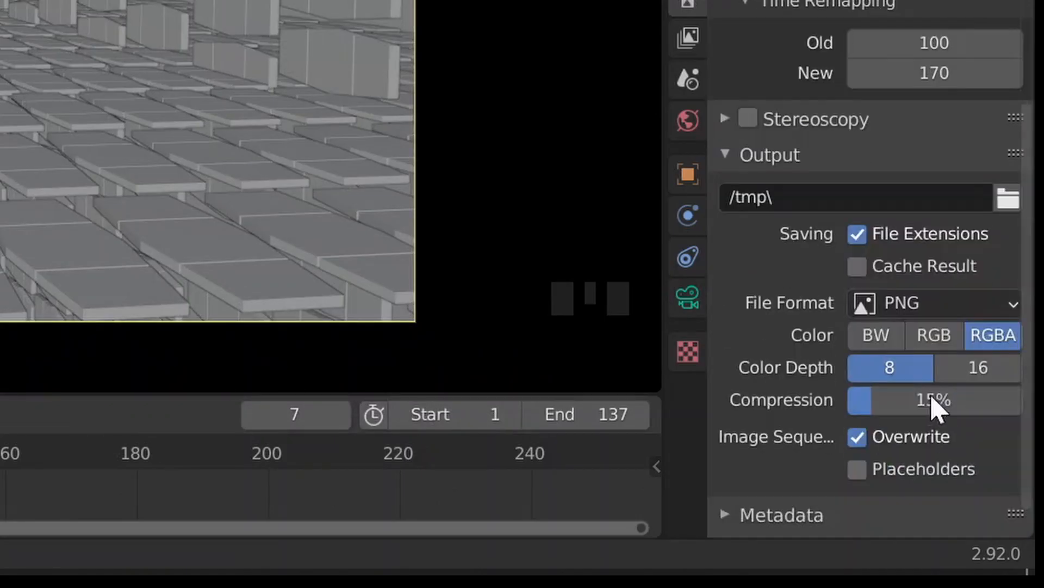
click(907, 305)
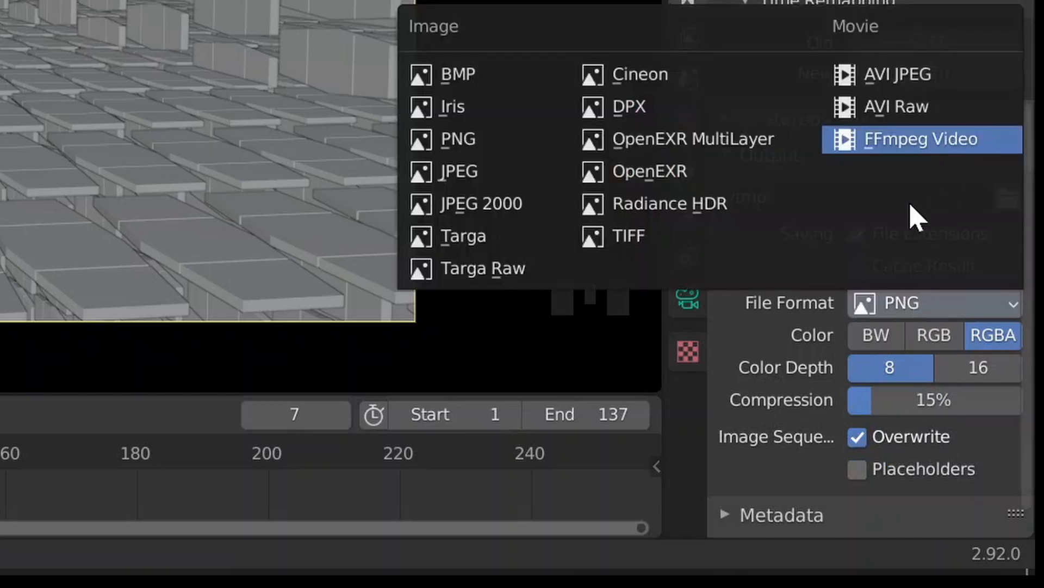
click(921, 141)
click(842, 448)
scroll(903, 353, down, 4)
click(919, 321)
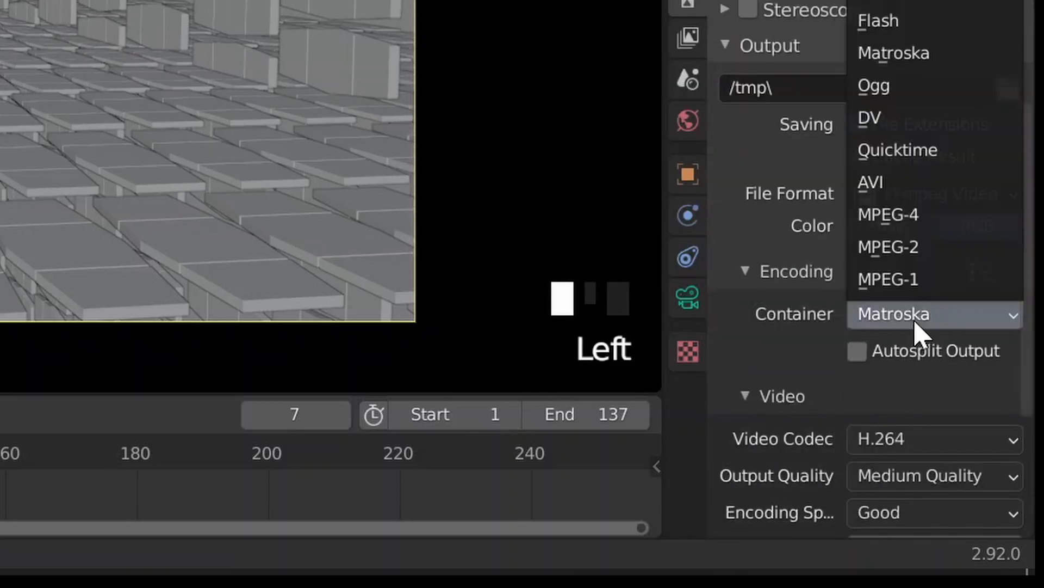
click(919, 215)
Set the video encoding's output quality to High Quality
scroll(913, 370, down, 2)
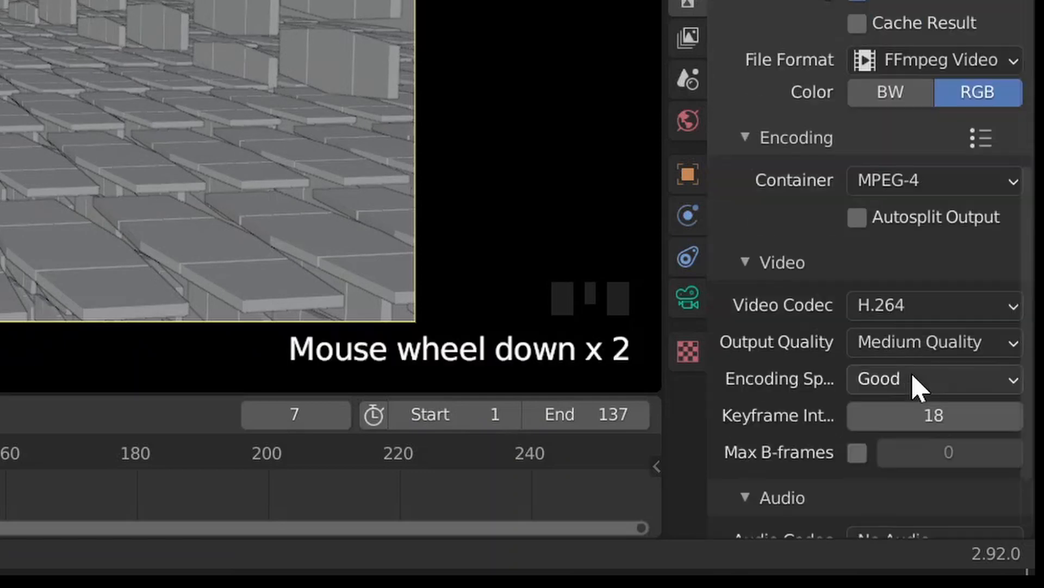
click(919, 344)
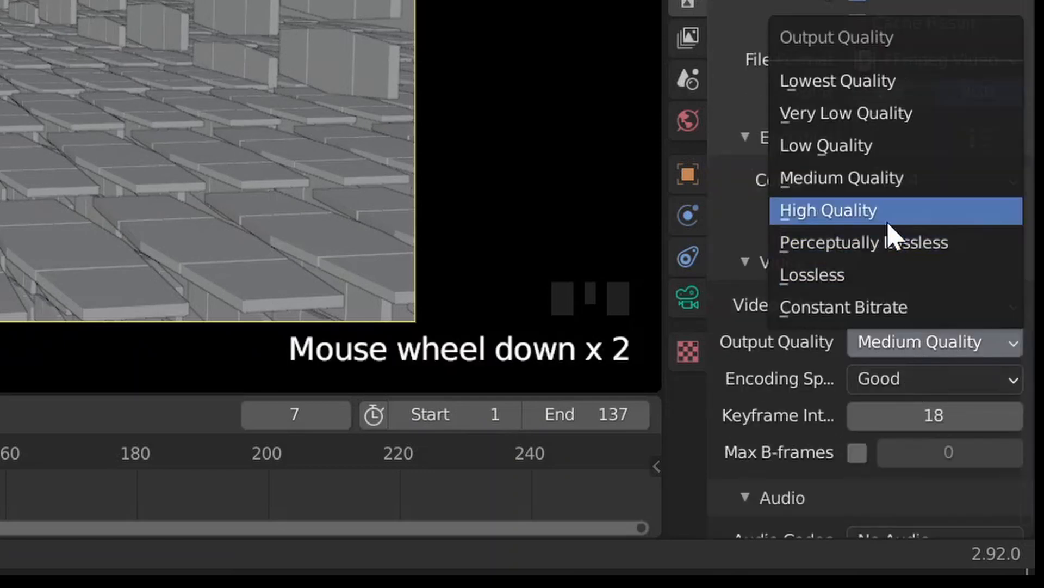
click(888, 215)
Save the Blender file and start rendering the animation
key(ctrl+s)
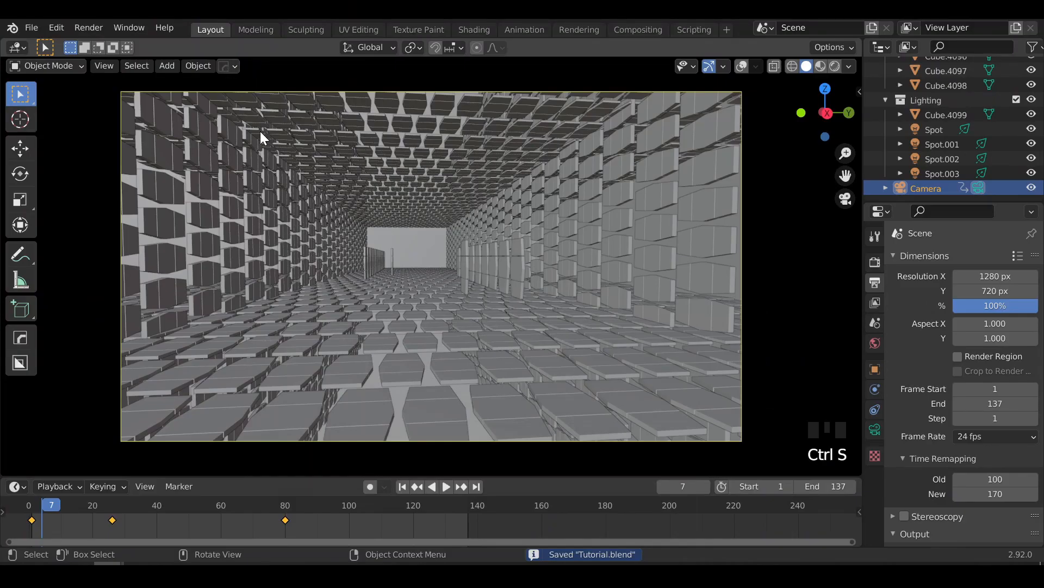
click(86, 28)
click(105, 54)
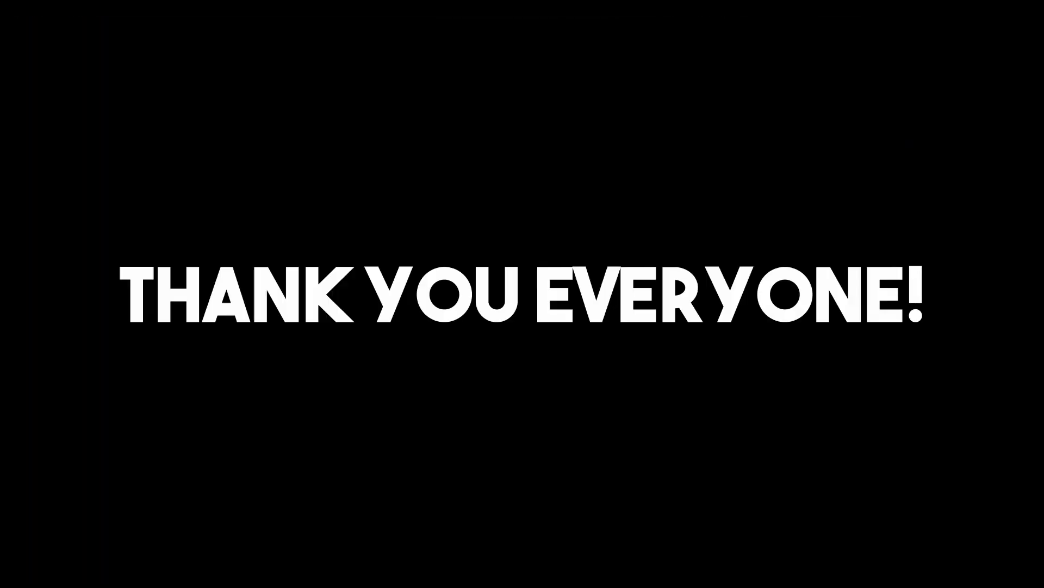